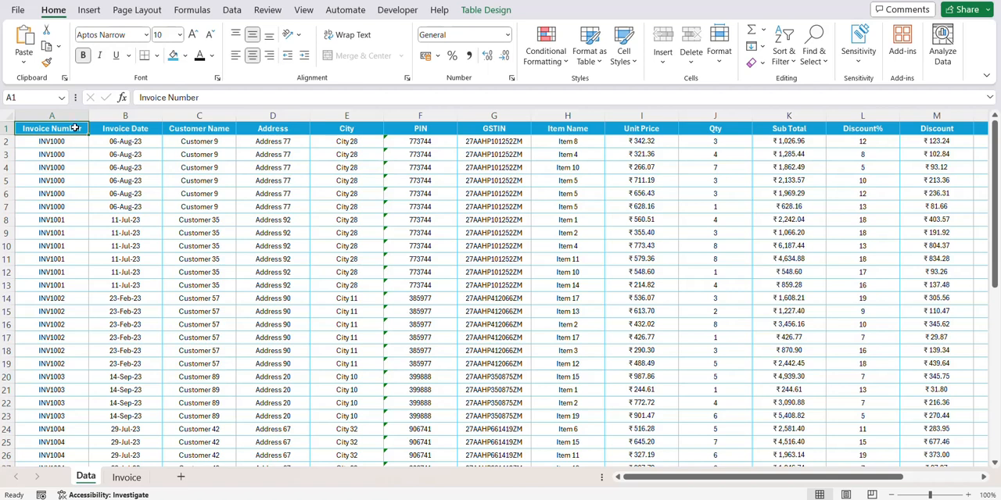
# - Examine the Data sheet's column headers from Invoice Date through Total Amount
pyautogui.click(121, 129)
pyautogui.moveTo(215, 127); pyautogui.dragTo(522, 129)
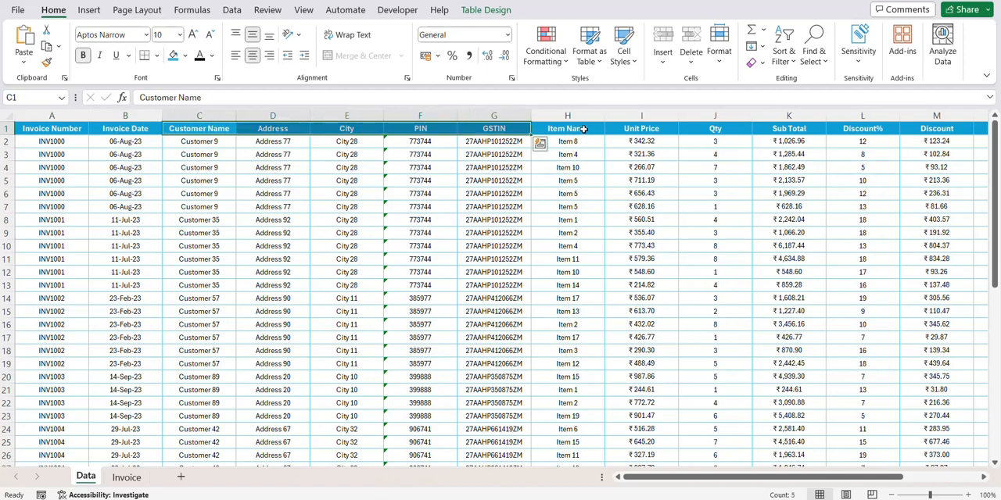
pyautogui.click(583, 129)
pyautogui.moveTo(612, 127); pyautogui.dragTo(695, 124)
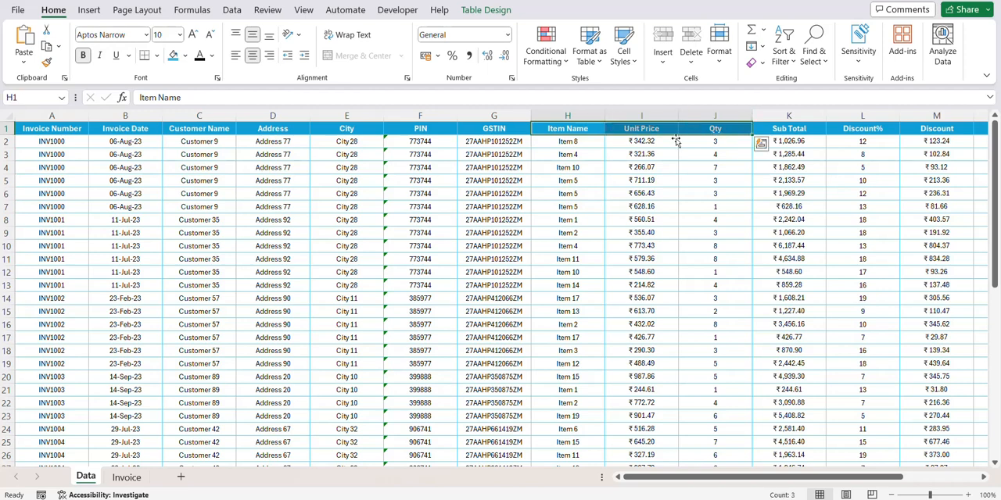
pyautogui.click(812, 131)
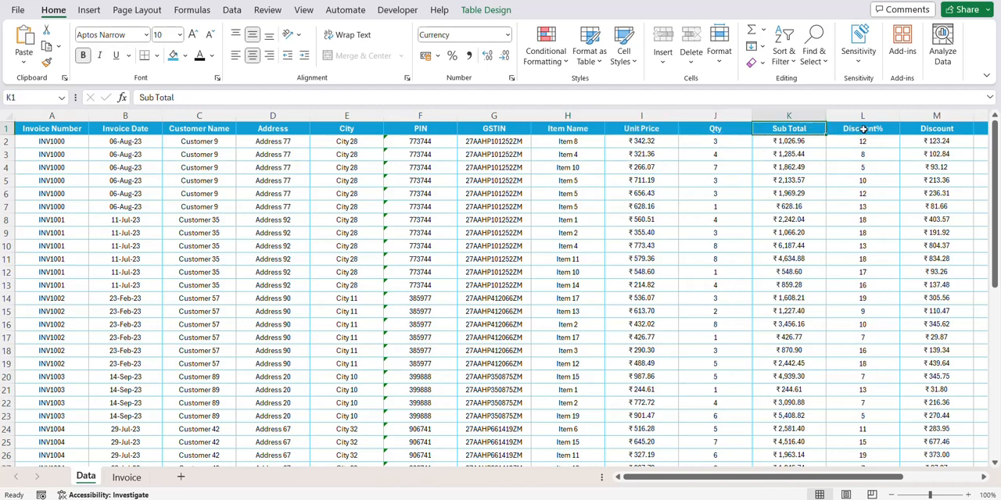
pyautogui.moveTo(863, 129); pyautogui.dragTo(942, 127)
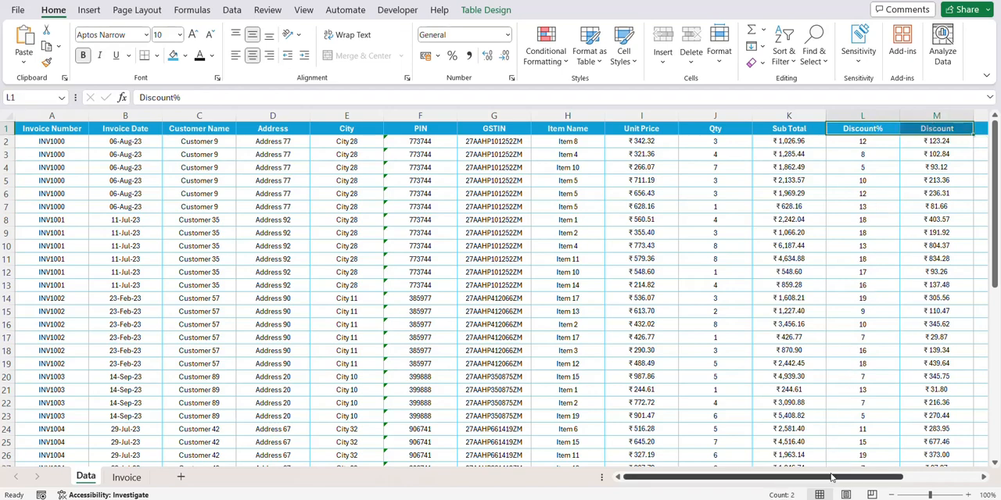
pyautogui.moveTo(832, 478); pyautogui.dragTo(910, 478)
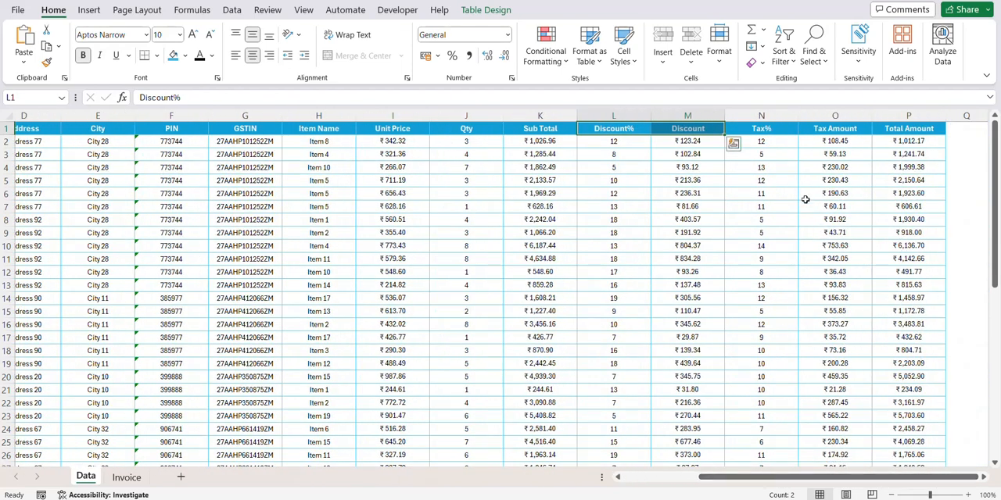
pyautogui.moveTo(780, 133); pyautogui.dragTo(822, 127)
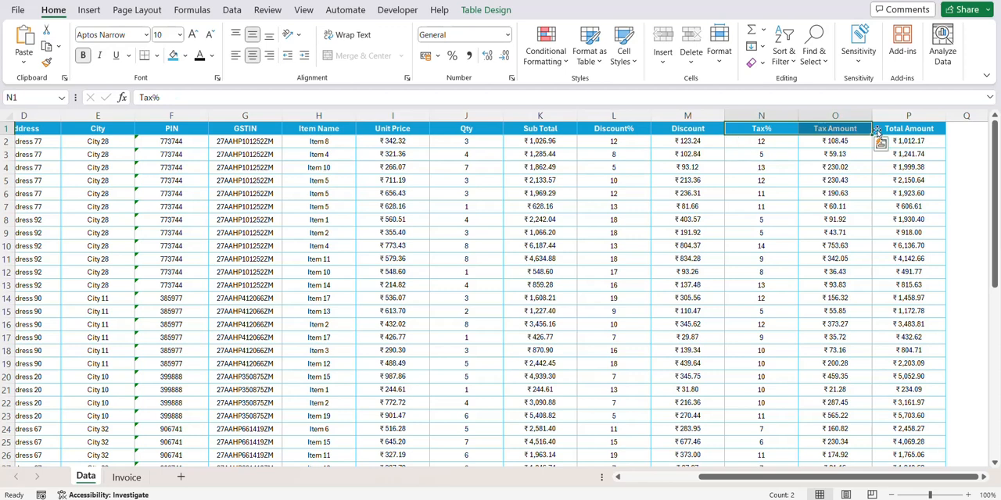
pyautogui.click(911, 125)
pyautogui.click(909, 128)
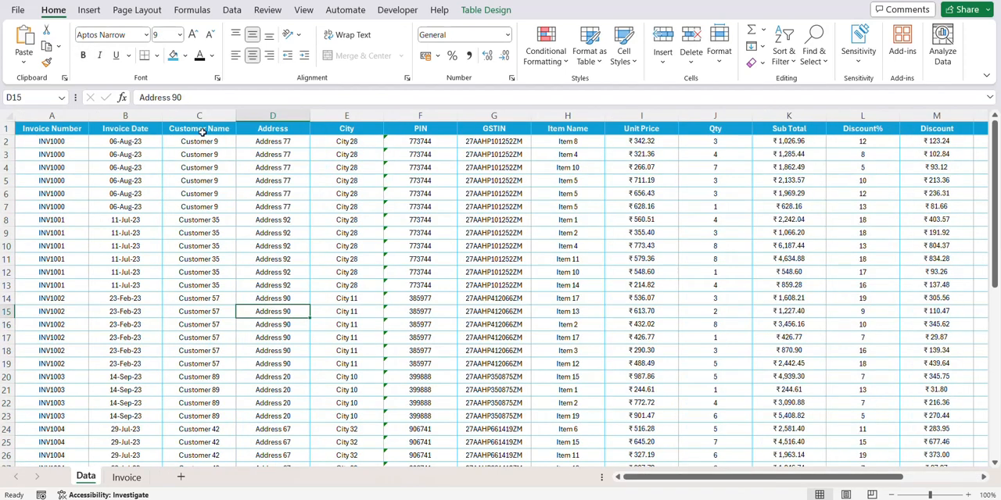
# - Turn on filtering for the Data table and filter the Customer Name column to Customer 16 only
pyautogui.click(202, 131)
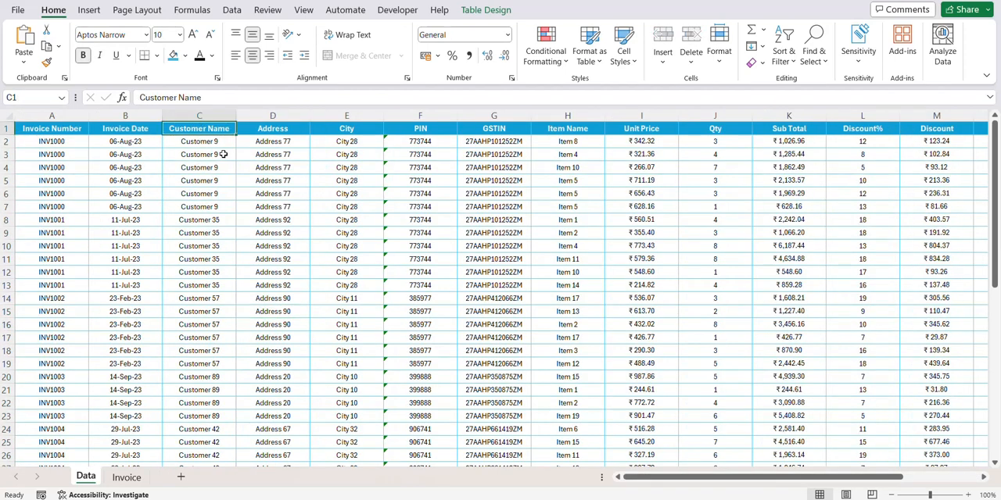
pyautogui.click(231, 10)
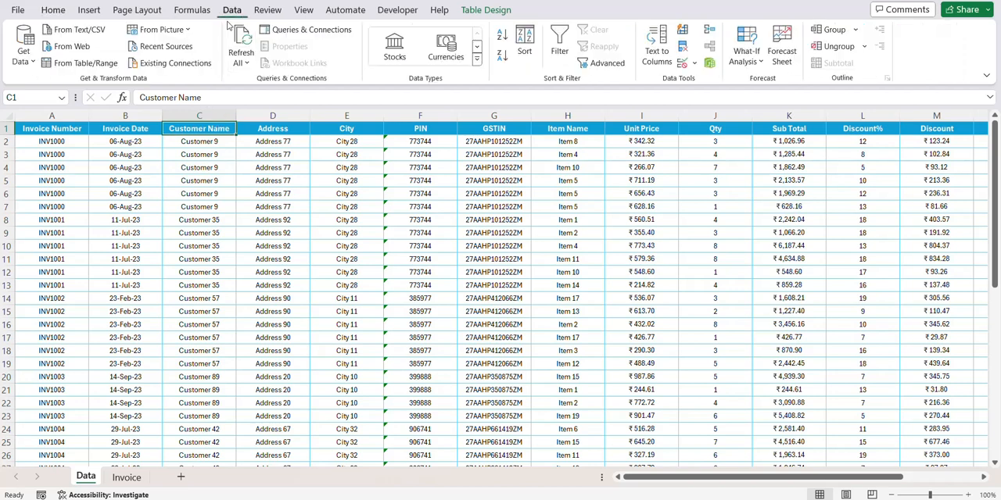
pyautogui.click(559, 43)
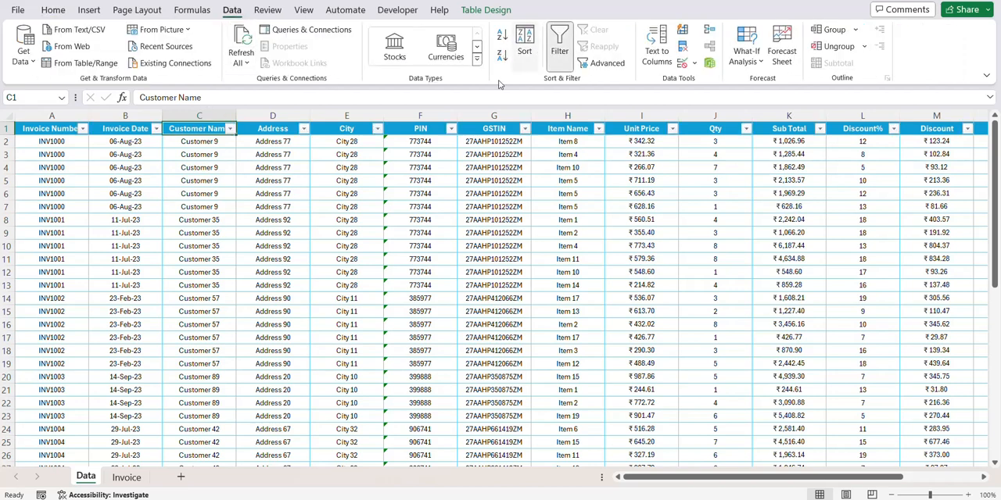
pyautogui.click(230, 128)
pyautogui.click(96, 298)
pyautogui.click(96, 310)
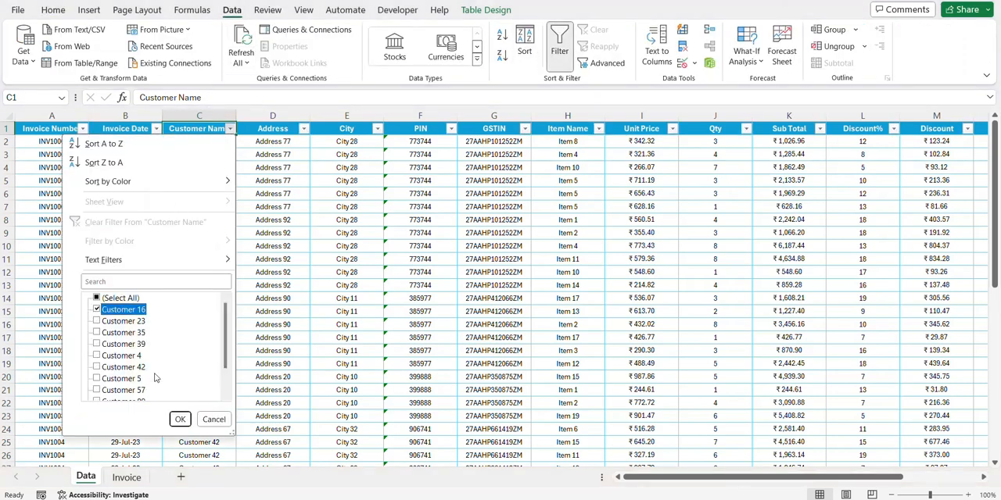
pyautogui.click(180, 419)
# - Review the invoice number and customer cells of the filtered rows, and remove the filter from the table
pyautogui.moveTo(205, 142); pyautogui.dragTo(201, 178)
pyautogui.click(73, 143)
pyautogui.moveTo(191, 147); pyautogui.dragTo(199, 179)
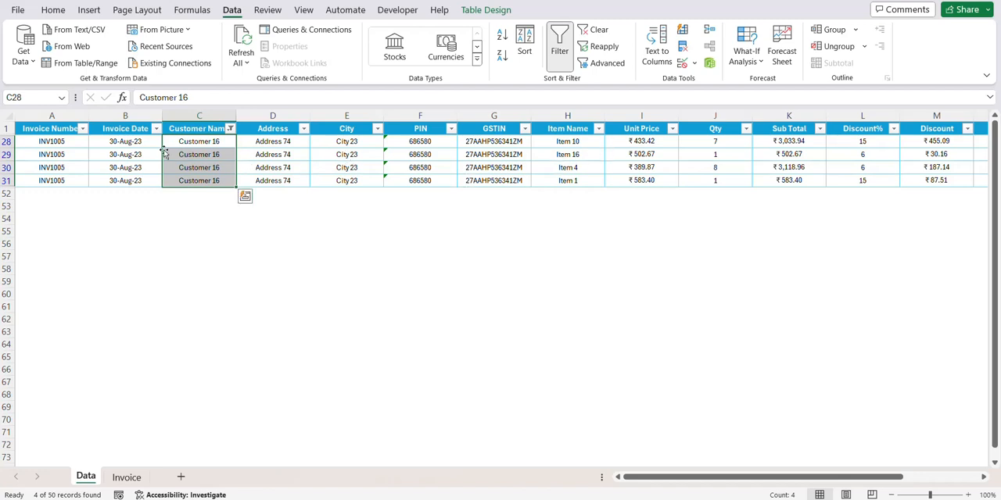
pyautogui.click(54, 153)
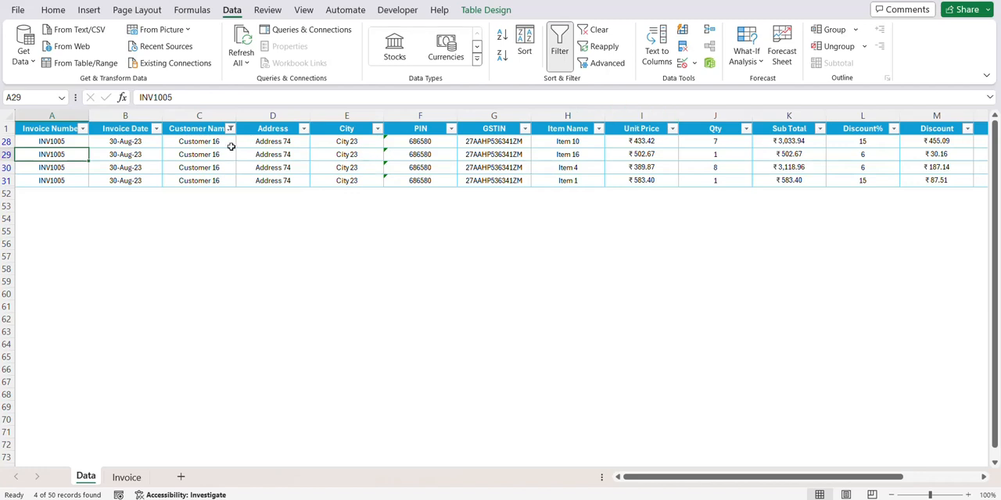
pyautogui.moveTo(220, 141); pyautogui.dragTo(214, 179)
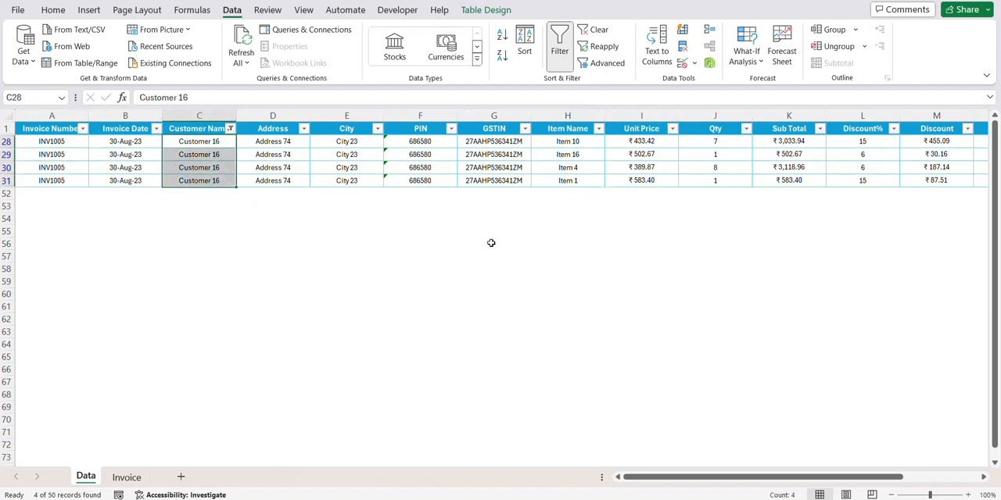
pyautogui.click(254, 133)
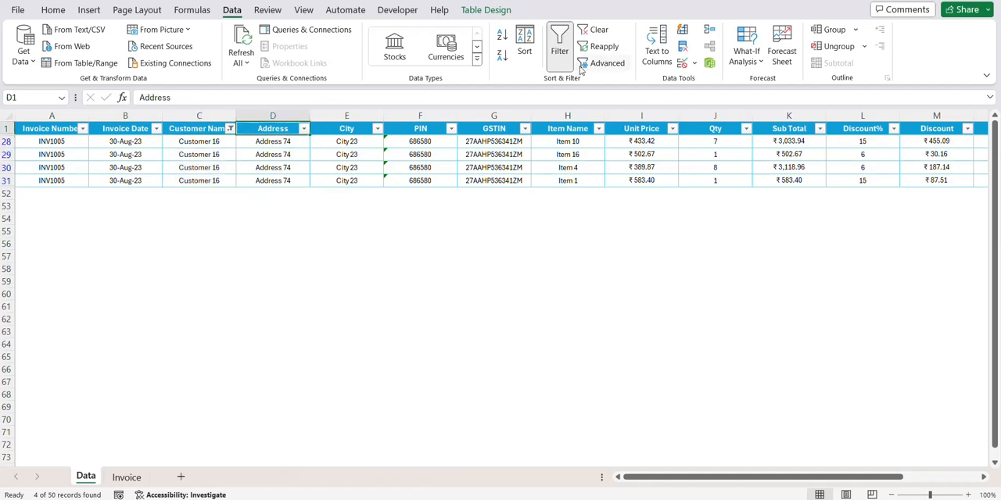
pyautogui.click(559, 45)
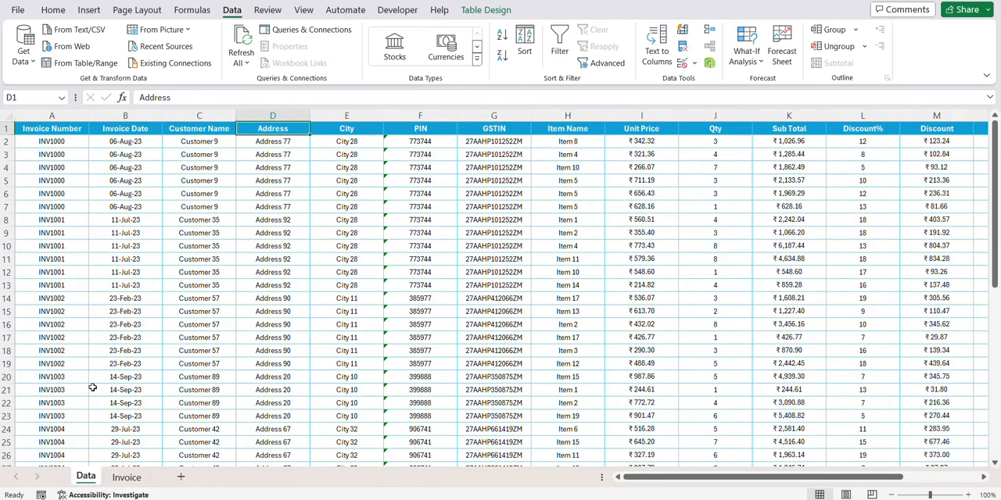
# - Open the Invoice sheet and examine its invoice number cell and Bill To details
pyautogui.click(117, 478)
pyautogui.scroll(2, 115, 450)
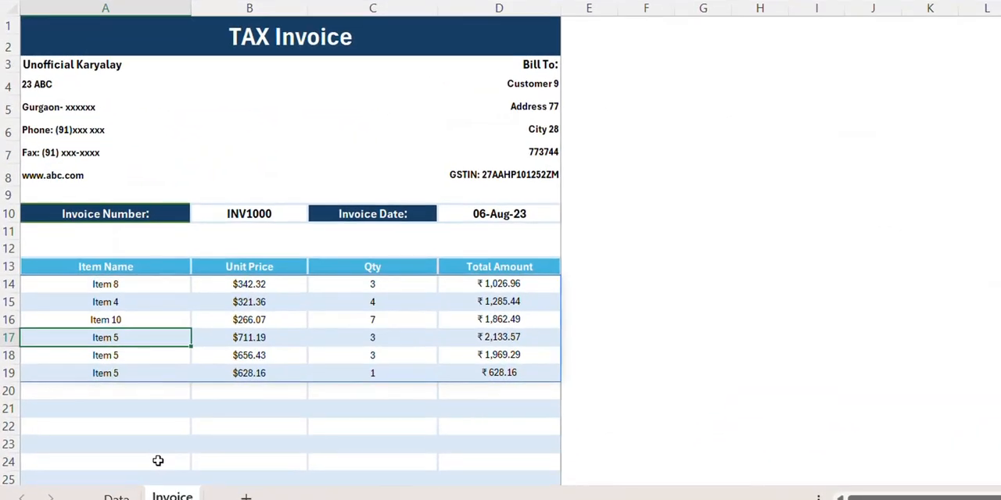
pyautogui.click(253, 216)
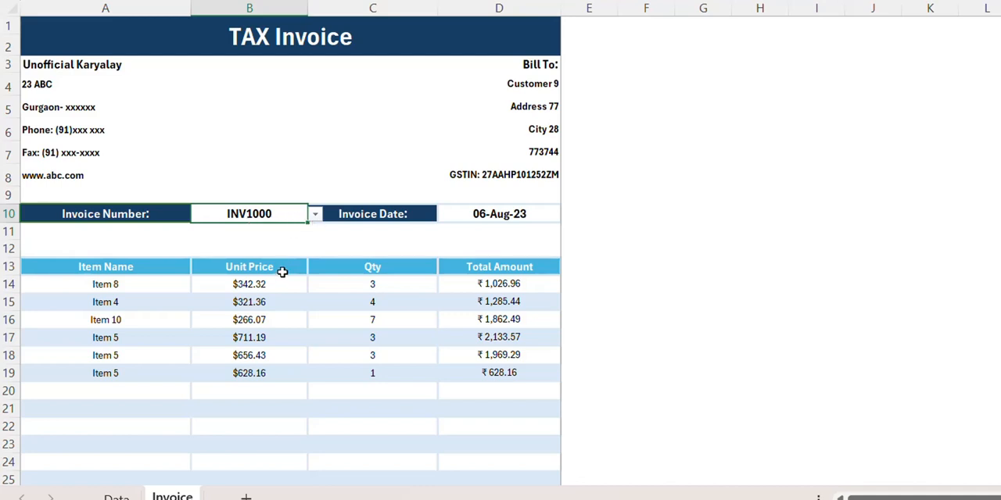
pyautogui.moveTo(515, 89); pyautogui.dragTo(518, 172)
pyautogui.click(266, 231)
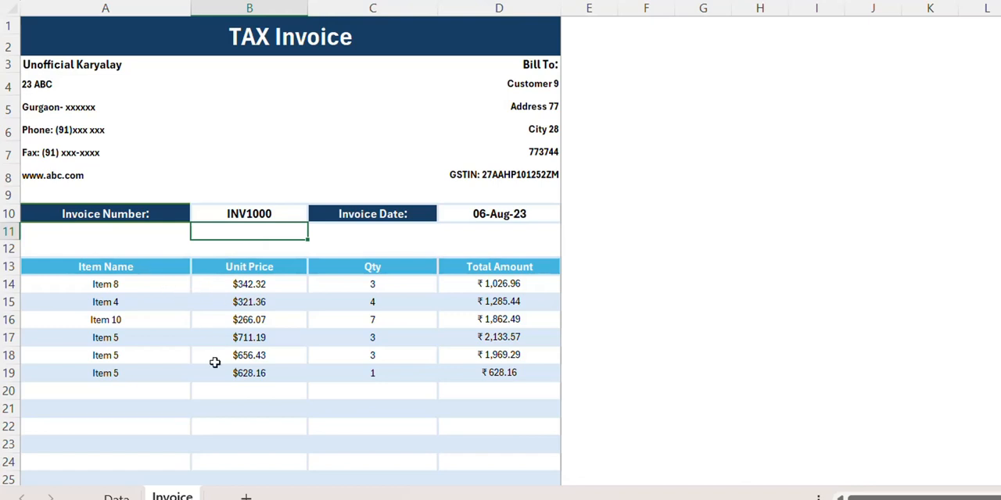
# - Set the Invoice Number in cell B10 to INV1002
pyautogui.click(256, 214)
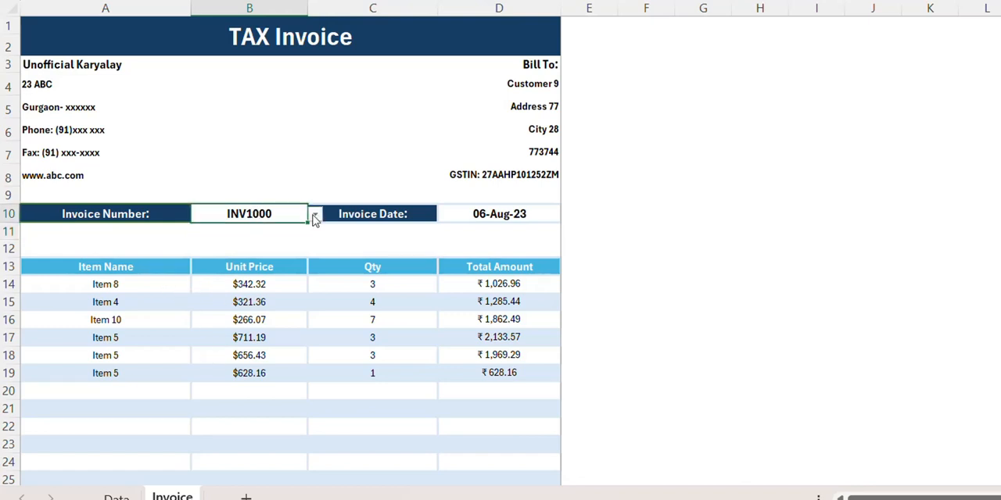
pyautogui.click(315, 215)
pyautogui.click(262, 268)
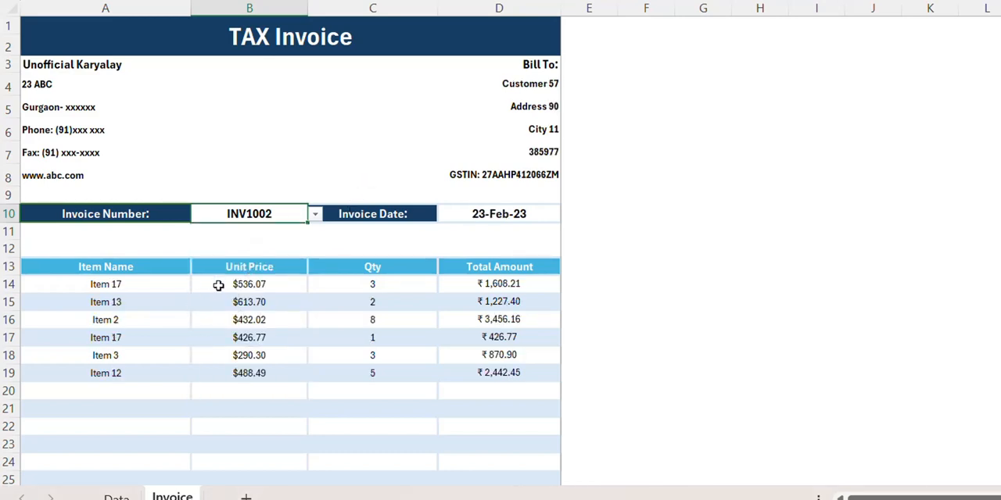
# - Check the Bill To address, the unit prices and the invoice date on the invoice
pyautogui.click(487, 103)
pyautogui.moveTo(213, 290); pyautogui.dragTo(219, 380)
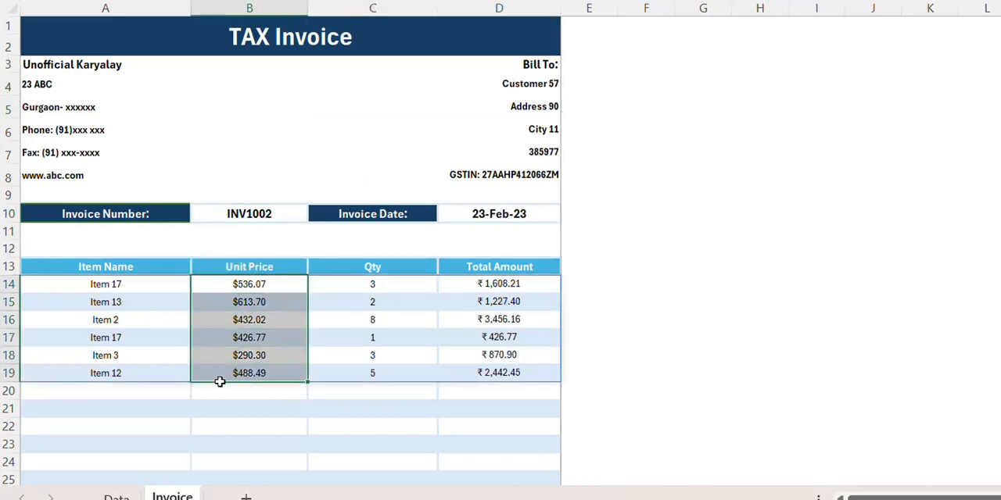
pyautogui.click(465, 218)
# - Check the invoice's Sub Total, Discount, Tax and Total amounts and its closing thank-you line
pyautogui.scroll(-3, 455, 228)
pyautogui.scroll(-2, 456, 231)
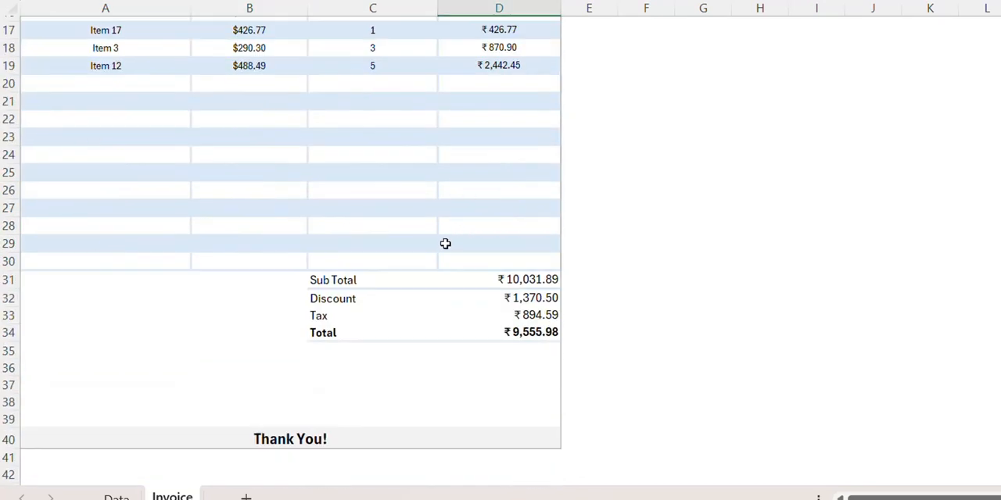
pyautogui.click(493, 278)
pyautogui.click(505, 297)
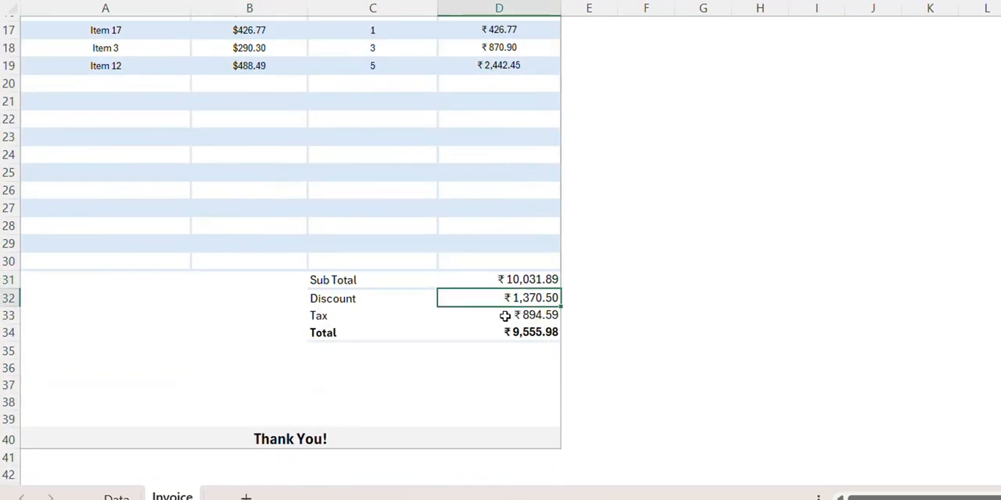
pyautogui.click(505, 316)
pyautogui.click(505, 337)
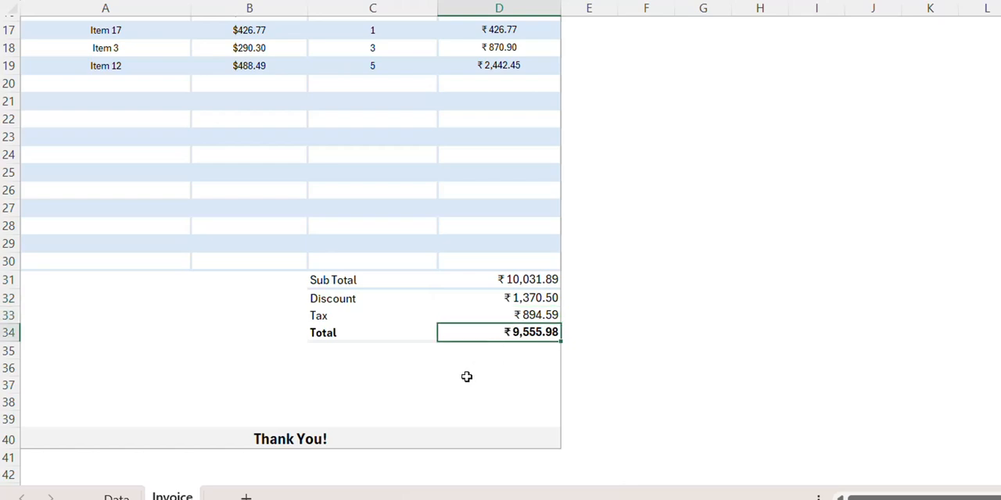
pyautogui.click(319, 432)
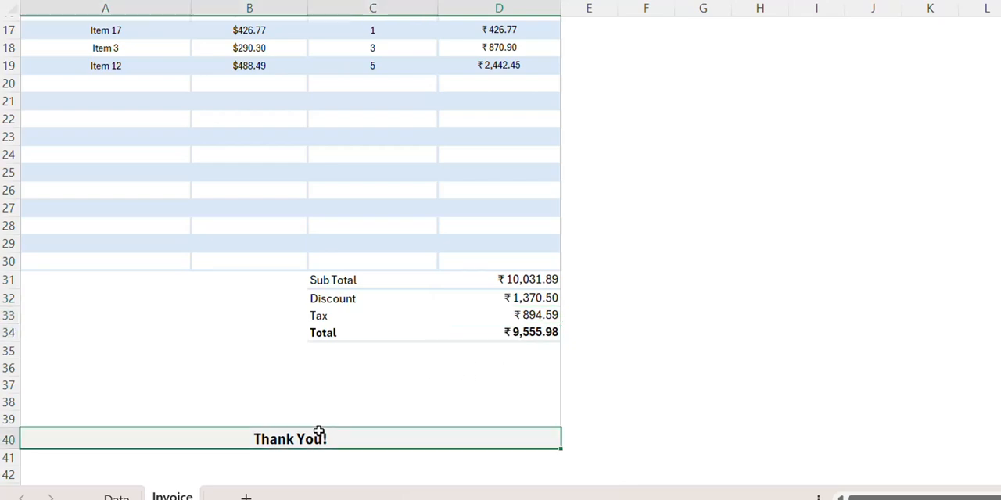
# - Preview how the invoice prints on the page, and return to the sheet
pyautogui.scroll(5, 325, 429)
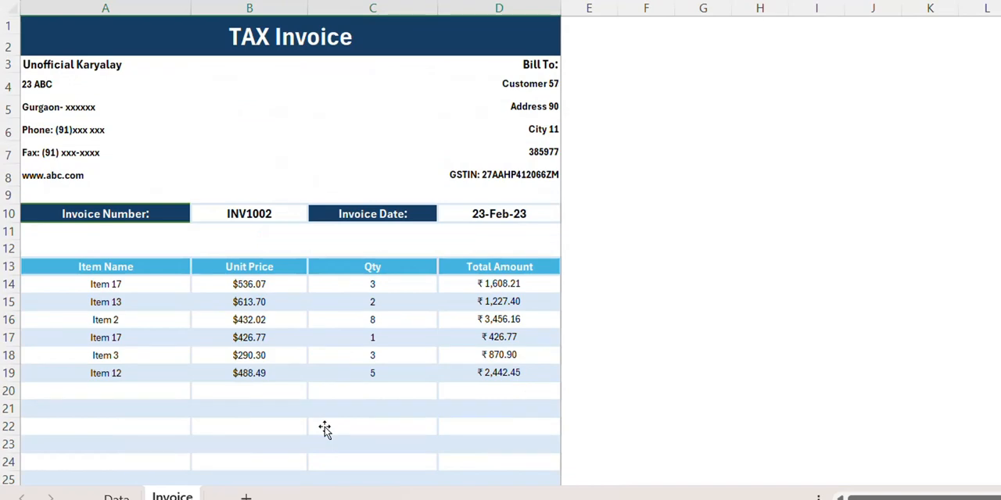
pyautogui.hotkey('ctrl', 'p')
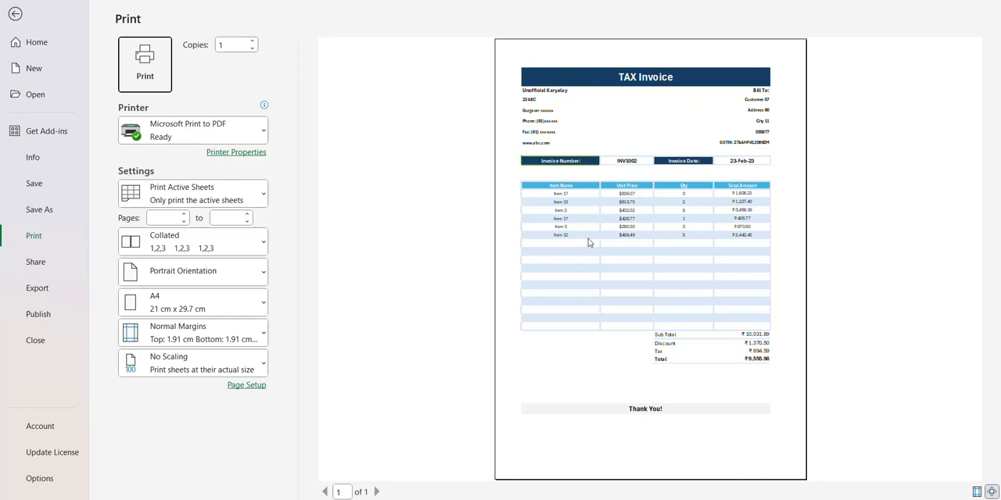
pyautogui.press('Escape')
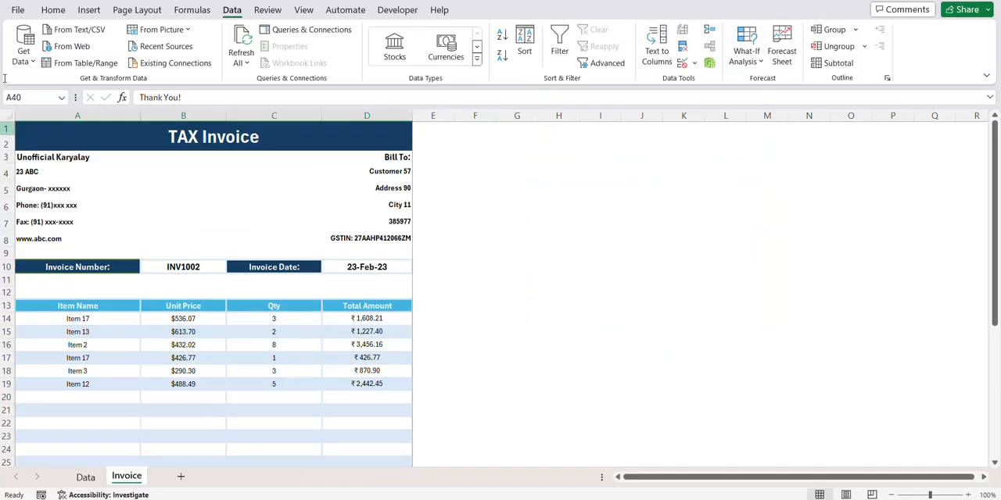
# - Create a blank workbook and copy the entire Data sheet of the invoice workbook into its Sheet1, starting at cell A1
pyautogui.click(17, 10)
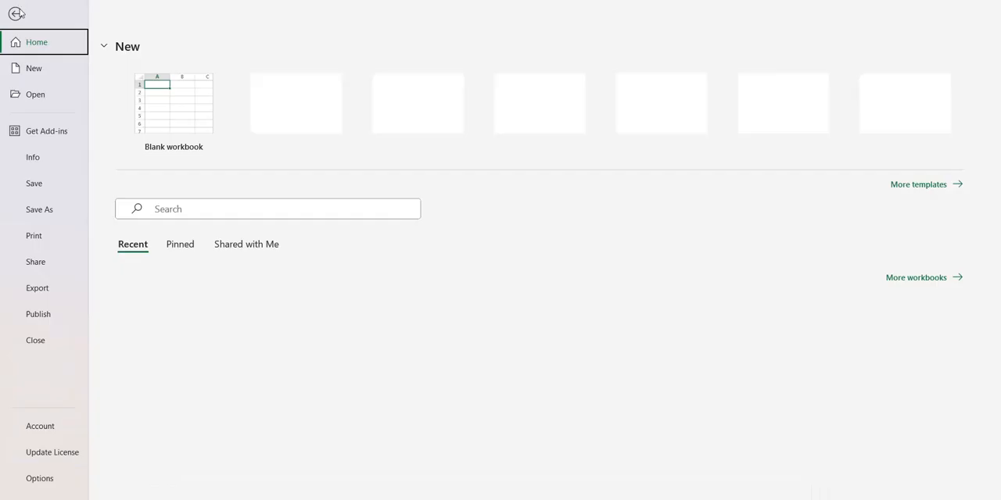
pyautogui.click(144, 113)
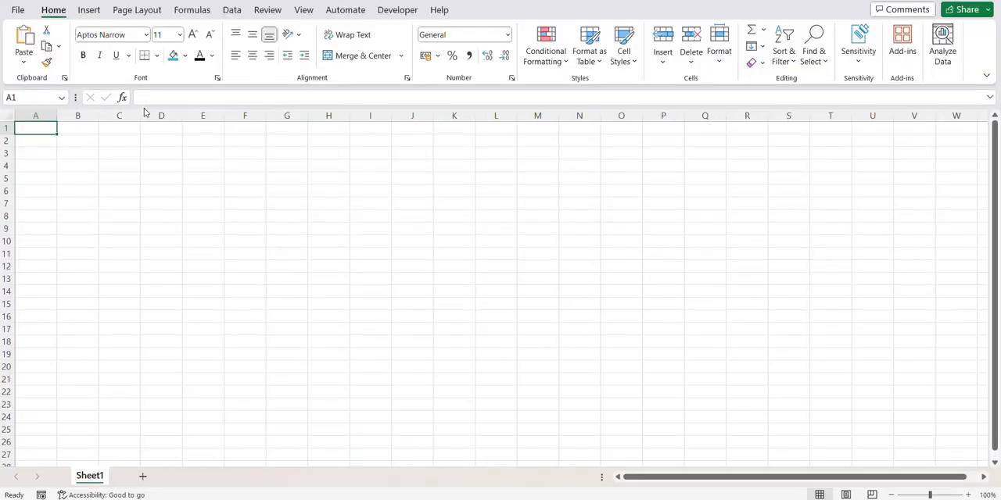
pyautogui.hotkey('alt', 'Tab')
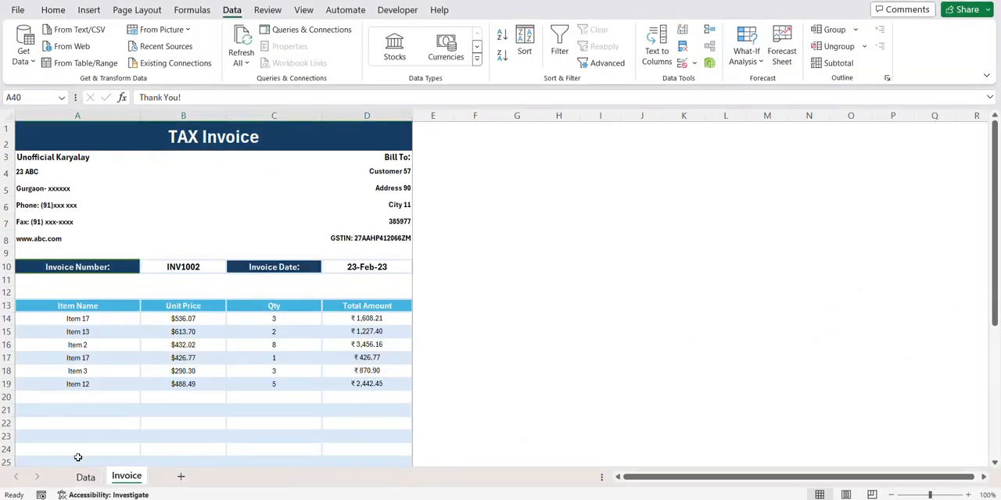
pyautogui.click(84, 476)
pyautogui.click(10, 116)
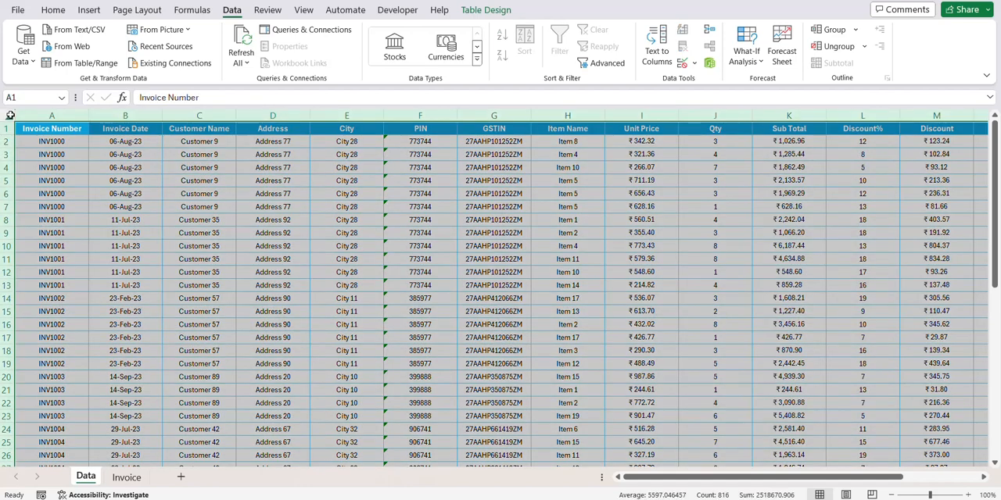
pyautogui.hotkey('ctrl', 'c')
pyautogui.hotkey('alt', 'Tab')
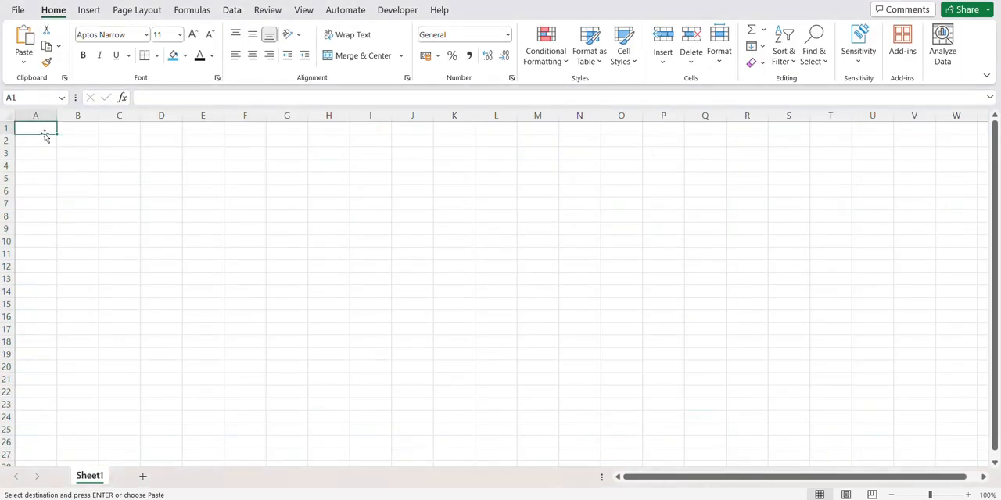
pyautogui.hotkey('ctrl', 'v')
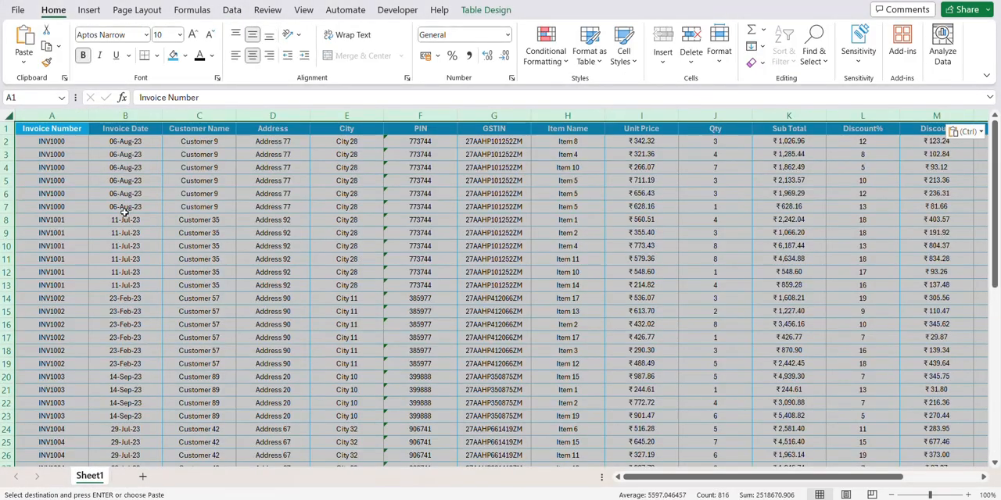
# - Rename Sheet1 as Data and name its table Invoice_Data
pyautogui.doubleClick(91, 473)
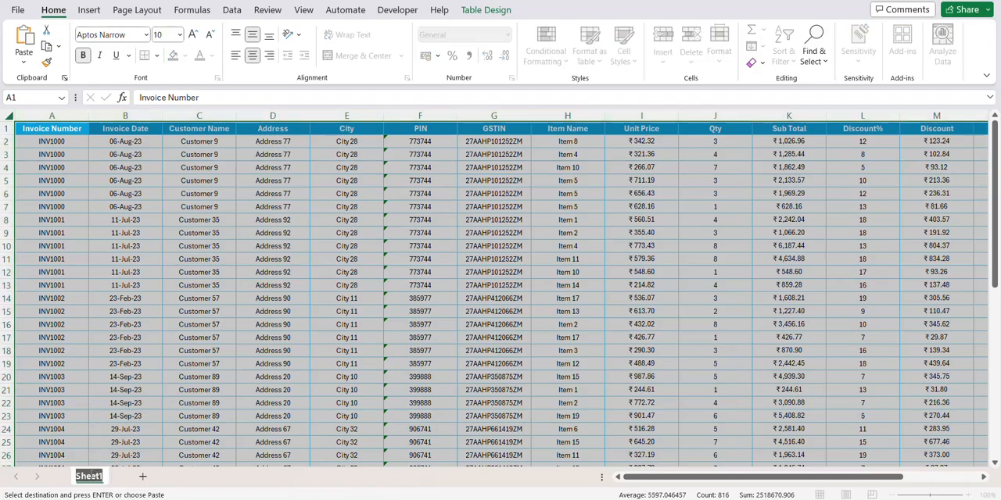
pyautogui.write('Data')
pyautogui.click(485, 9)
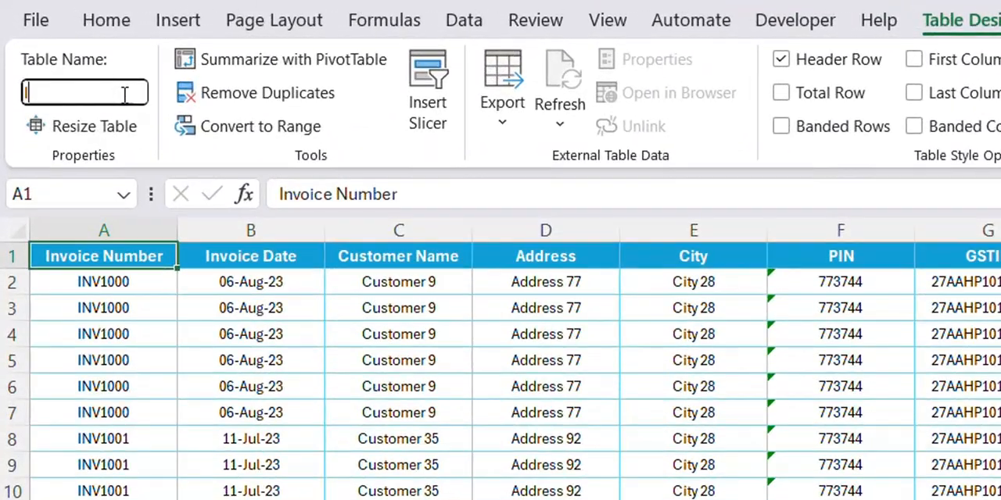
pyautogui.write('Invoice_Data')
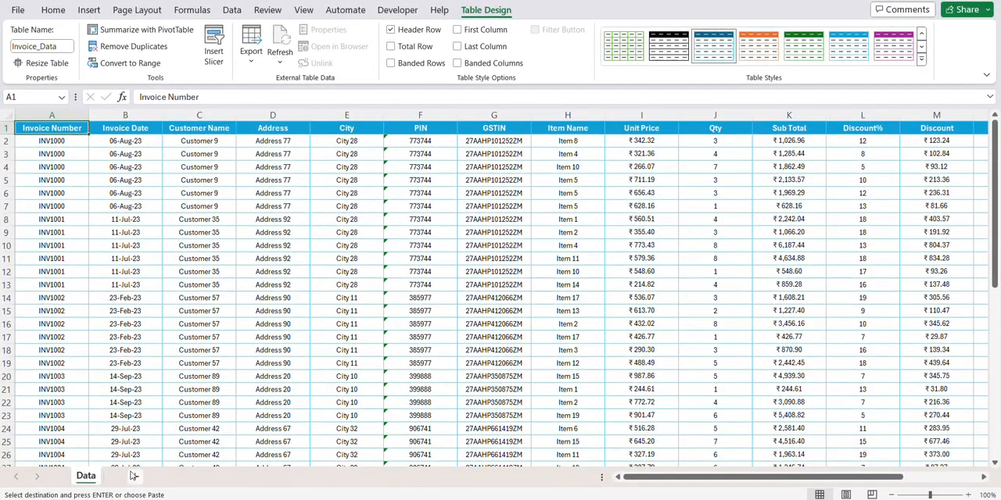
# - Add a new worksheet and name it Invoice
pyautogui.click(132, 477)
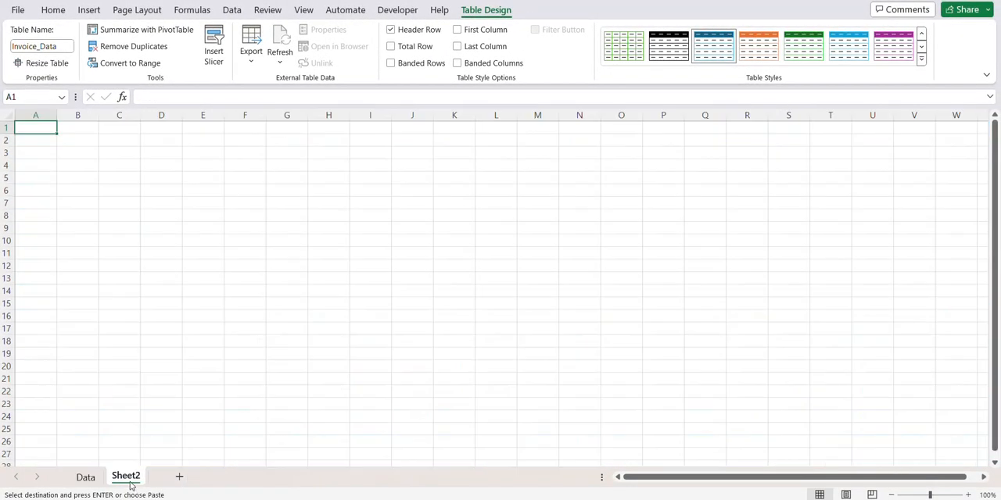
pyautogui.write('Invio')
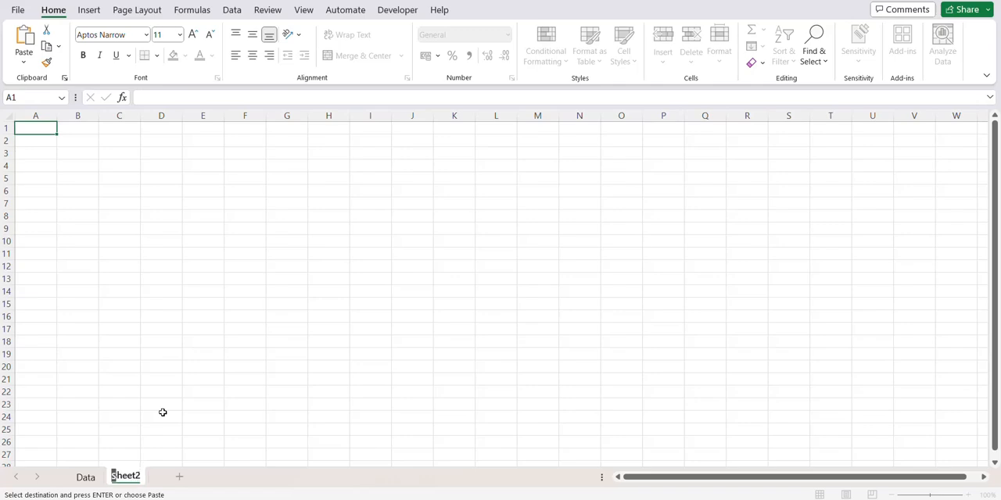
pyautogui.press('BackSpace')
pyautogui.press('BackSpace')
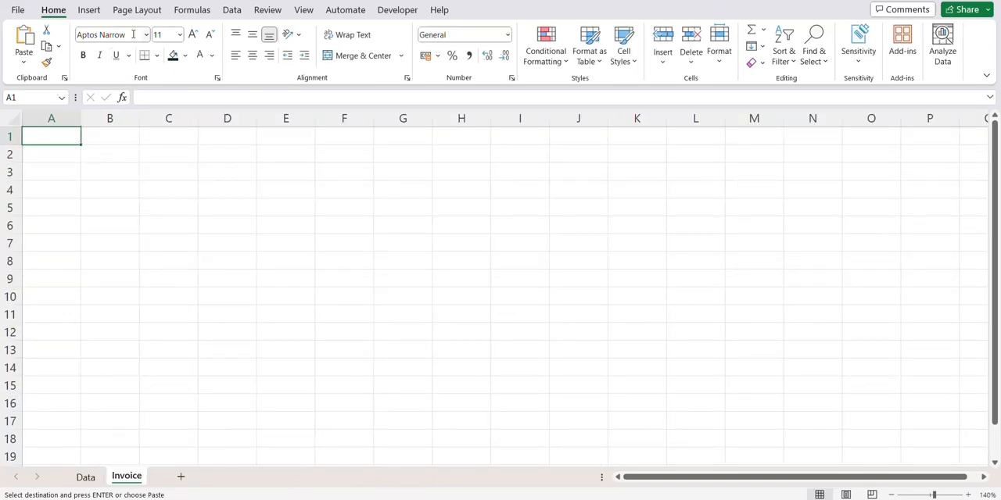
# - Set up the Invoice sheet's page with portrait orientation and normal margins
pyautogui.click(139, 12)
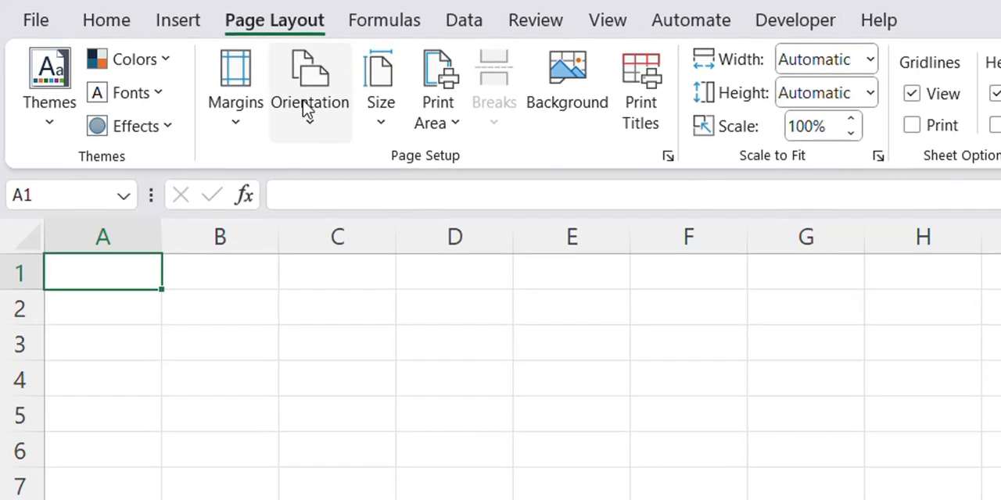
pyautogui.click(308, 110)
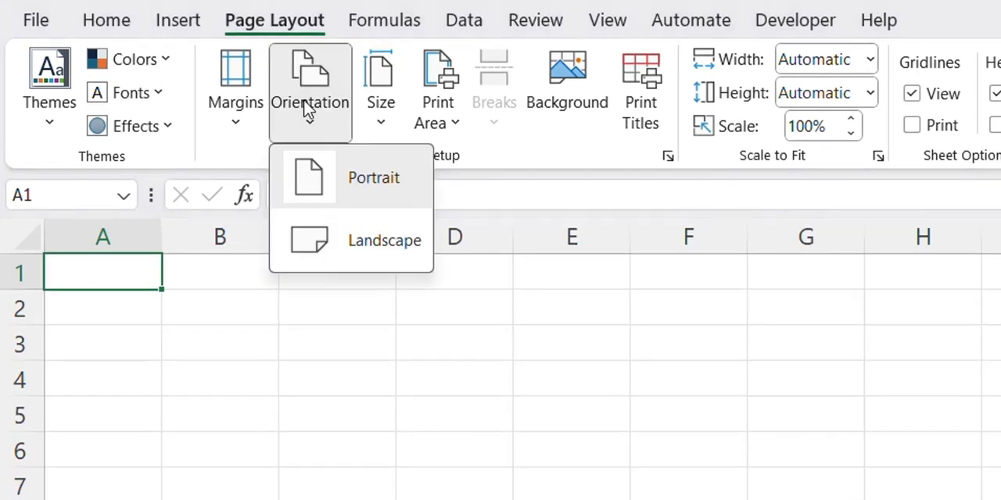
pyautogui.click(340, 180)
pyautogui.click(239, 132)
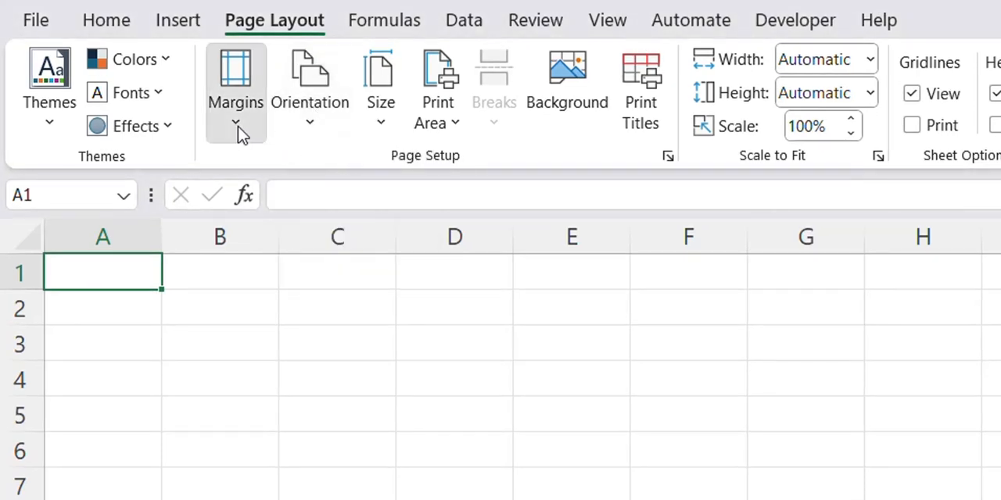
pyautogui.click(330, 308)
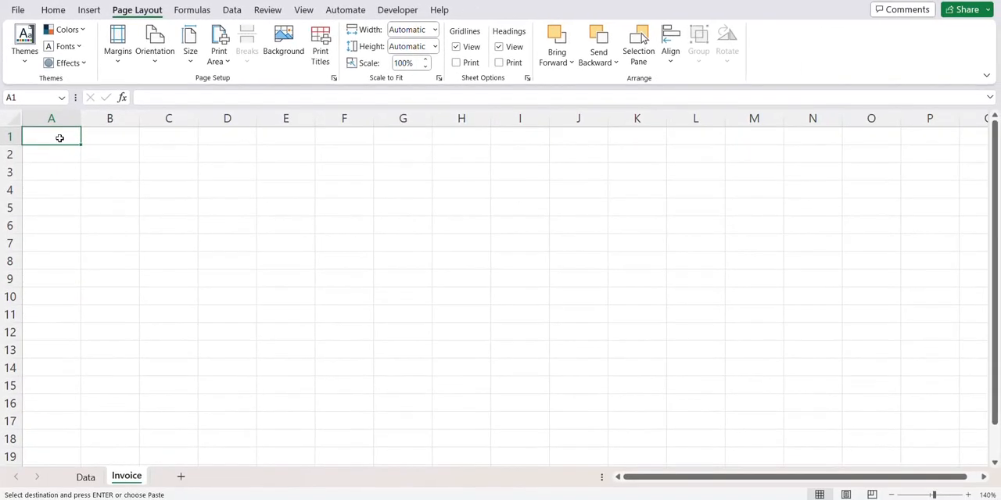
# - Merge and center cells A1:D2 and enter the title "Tax Invoice" in them
pyautogui.moveTo(72, 164); pyautogui.dragTo(217, 148)
pyautogui.click(53, 9)
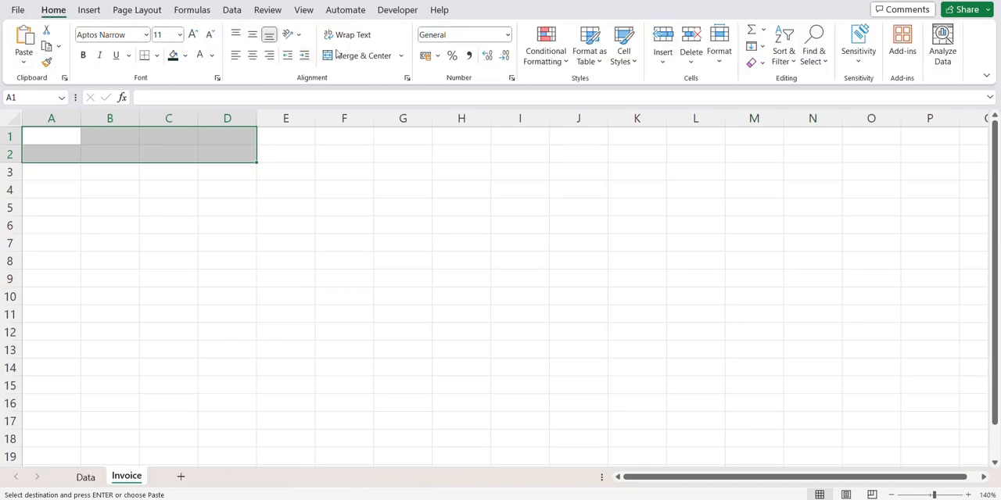
pyautogui.click(337, 54)
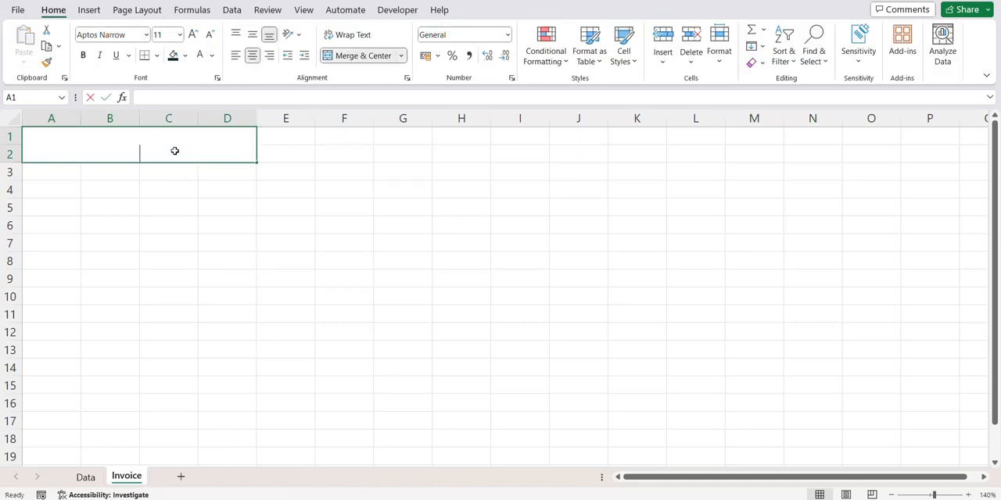
pyautogui.write('Tax invo')
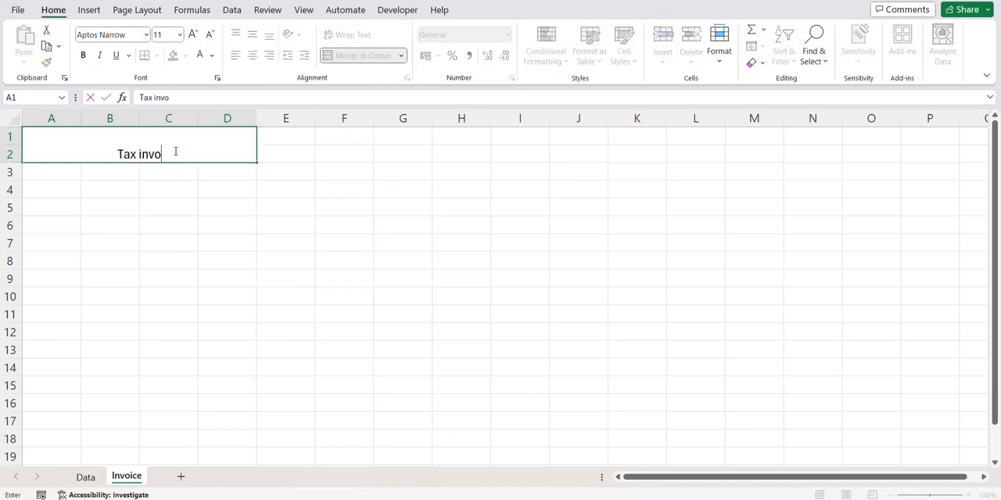
pyautogui.press('BackSpace')
pyautogui.press('BackSpace')
pyautogui.press('BackSpace')
pyautogui.press('BackSpace')
pyautogui.write('Invoice')
pyautogui.hotkey('ctrl', 'Return')
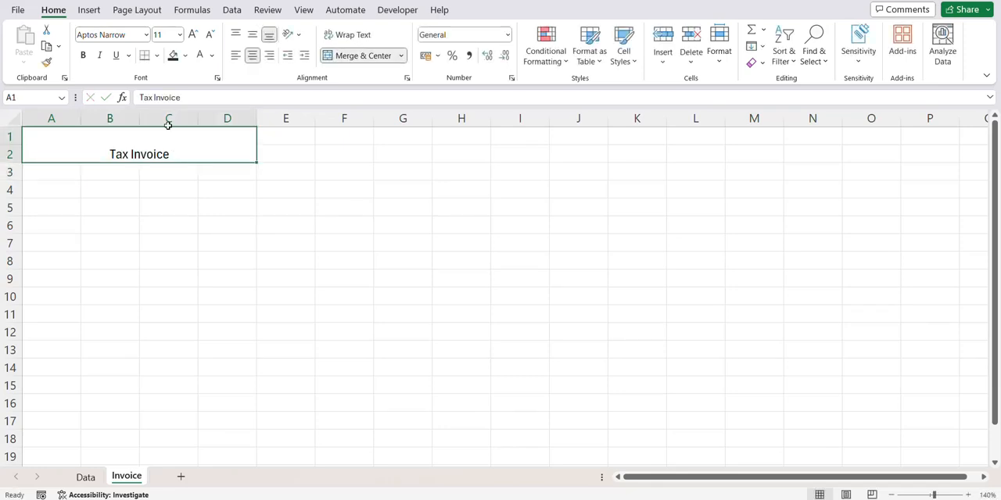
# - Format the Tax Invoice title as bold white 24-point text, vertically centered on a dark blue fill
pyautogui.click(193, 34)
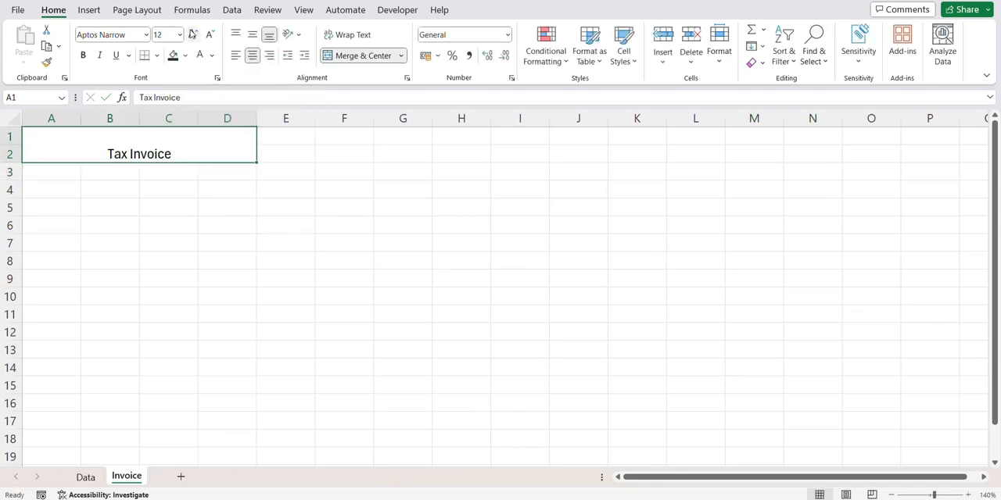
pyautogui.click(193, 34)
pyautogui.click(193, 34)
pyautogui.click(192, 34)
pyautogui.click(192, 35)
pyautogui.click(193, 34)
pyautogui.click(193, 35)
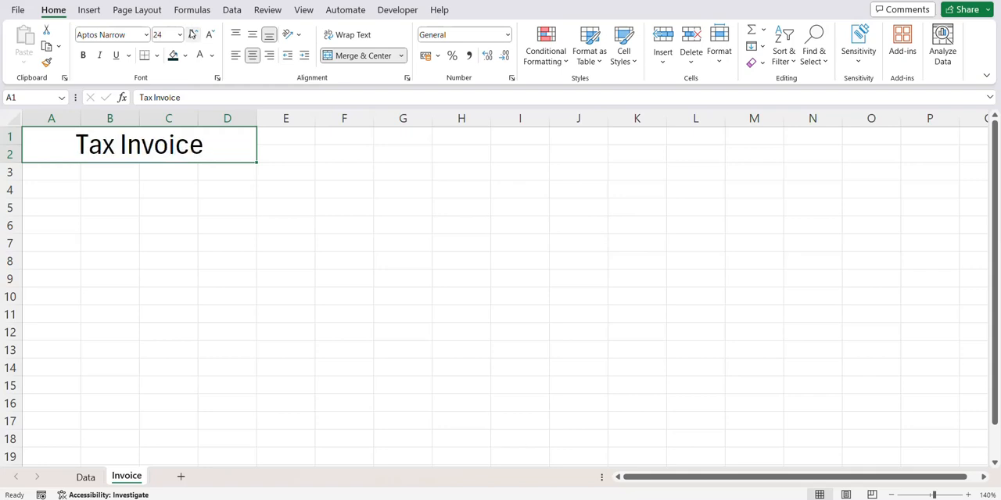
pyautogui.click(251, 34)
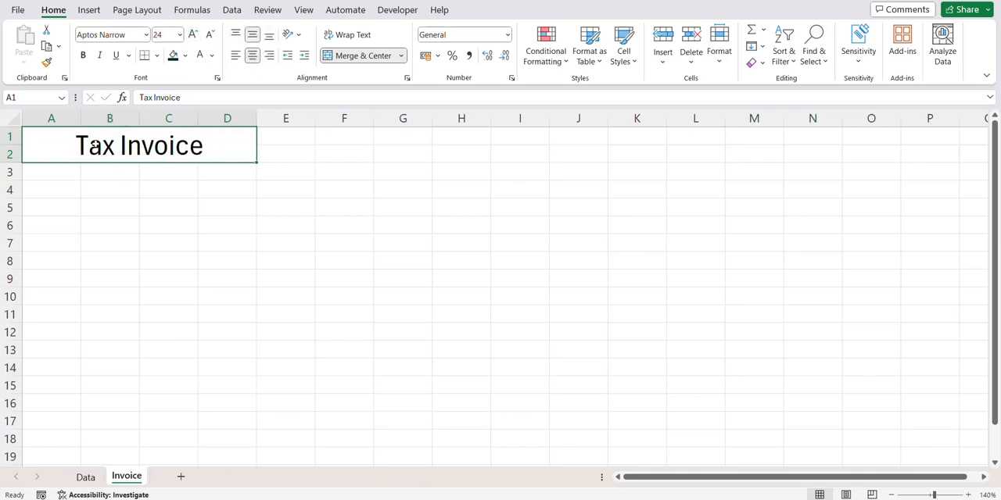
pyautogui.click(173, 56)
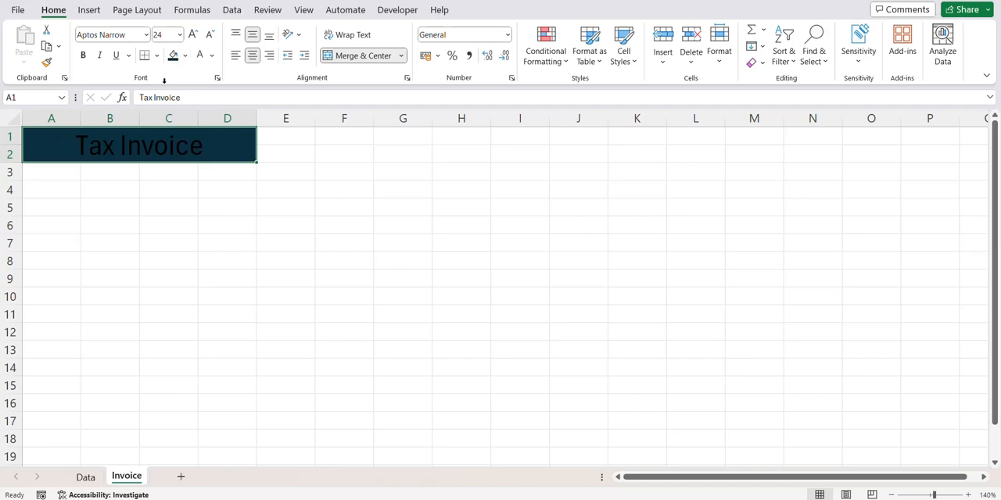
pyautogui.click(201, 59)
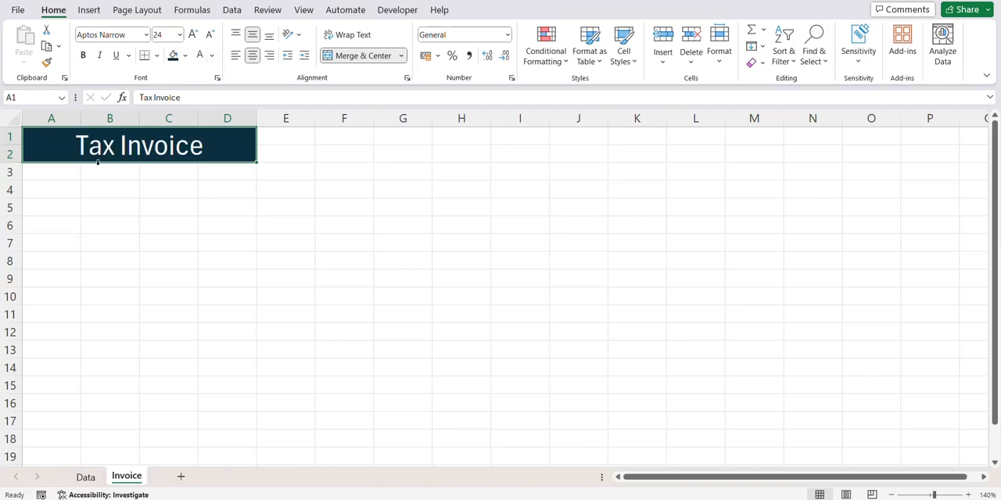
pyautogui.click(83, 55)
# - Widen columns A to D together, equally, to roughly double their width
pyautogui.click(40, 116)
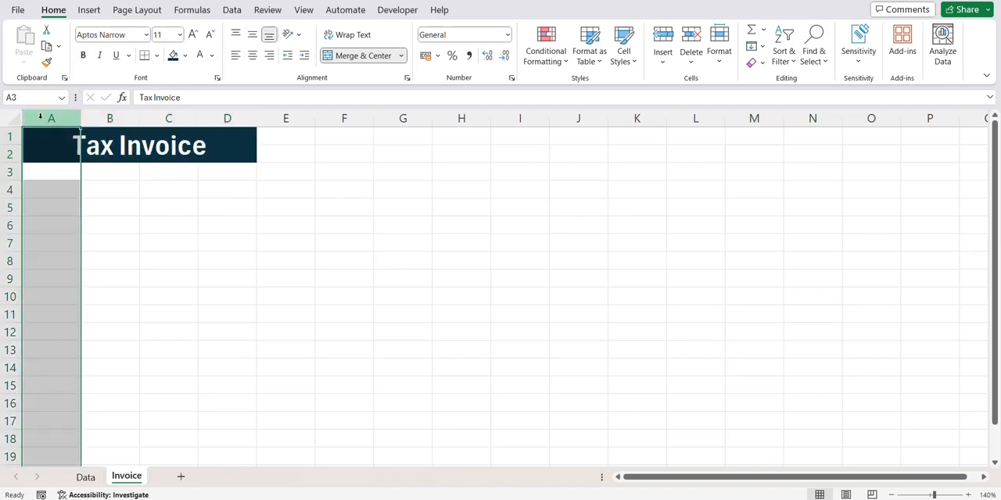
pyautogui.moveTo(41, 116); pyautogui.dragTo(258, 118)
pyautogui.moveTo(79, 120); pyautogui.dragTo(148, 121)
pyautogui.click(139, 196)
pyautogui.click(147, 169)
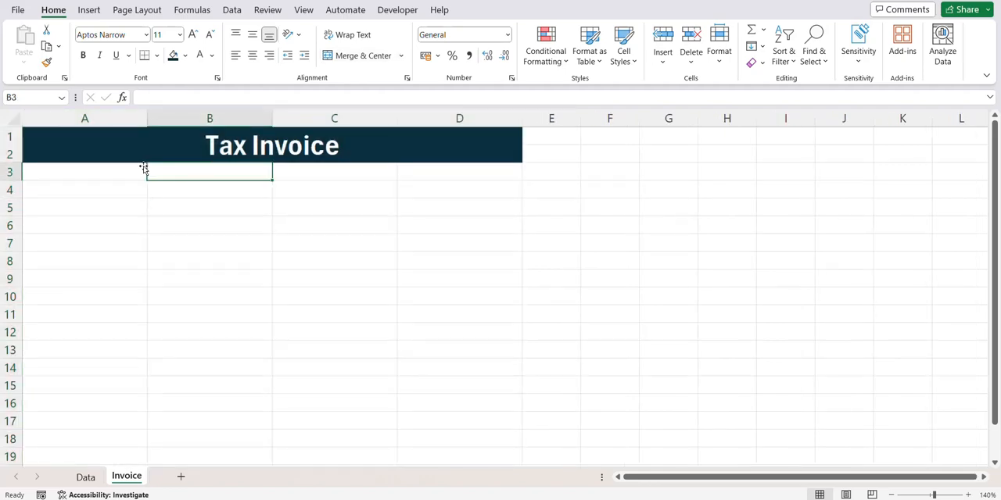
# - Widen column A until the title bar fills the printable page width, checking the print preview before and after
pyautogui.hotkey('ctrl', 'p')
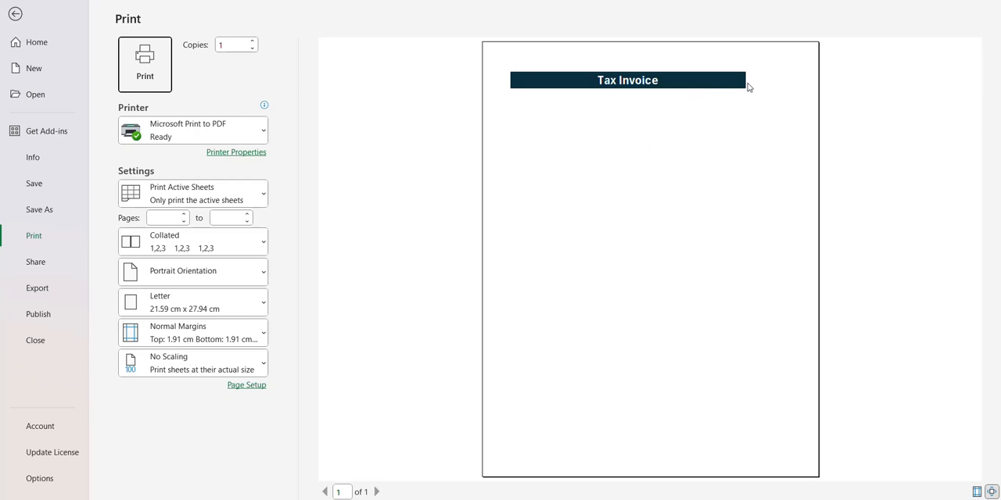
pyautogui.click(18, 16)
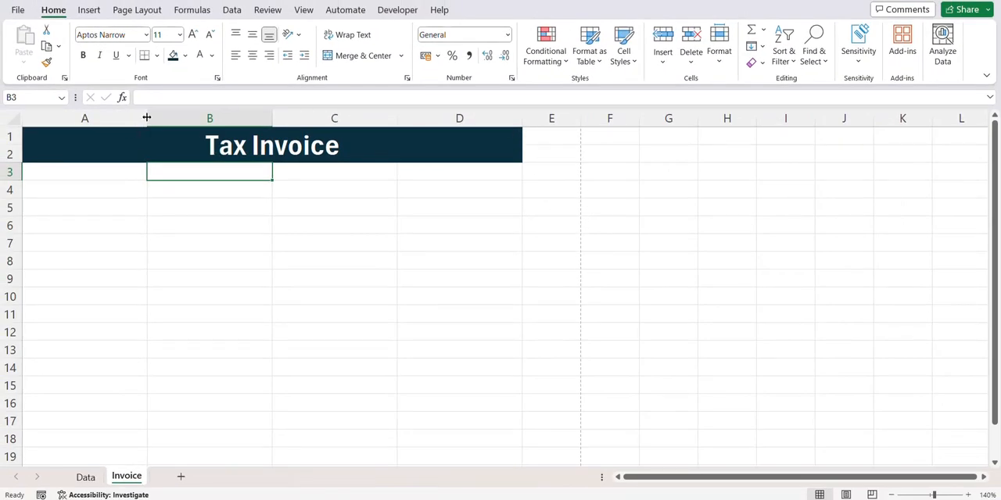
pyautogui.moveTo(146, 117); pyautogui.dragTo(196, 121)
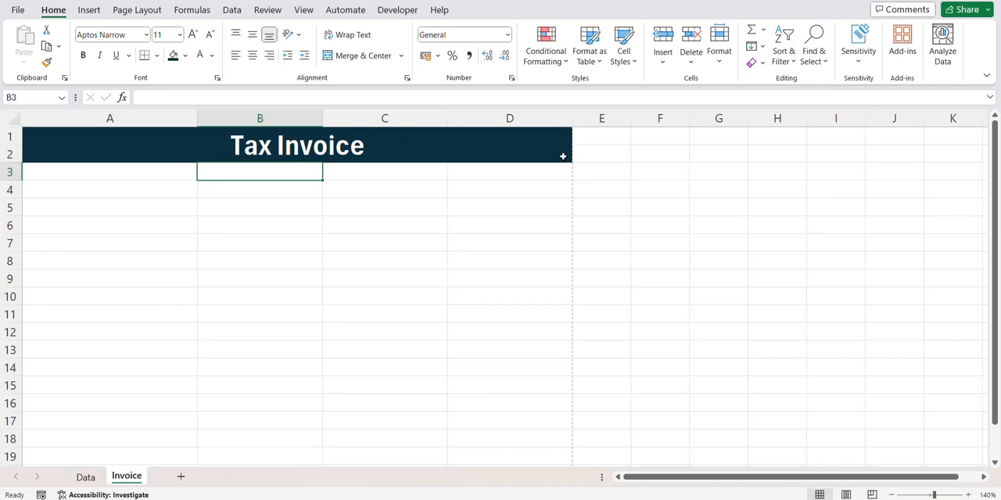
pyautogui.hotkey('ctrl', 'p')
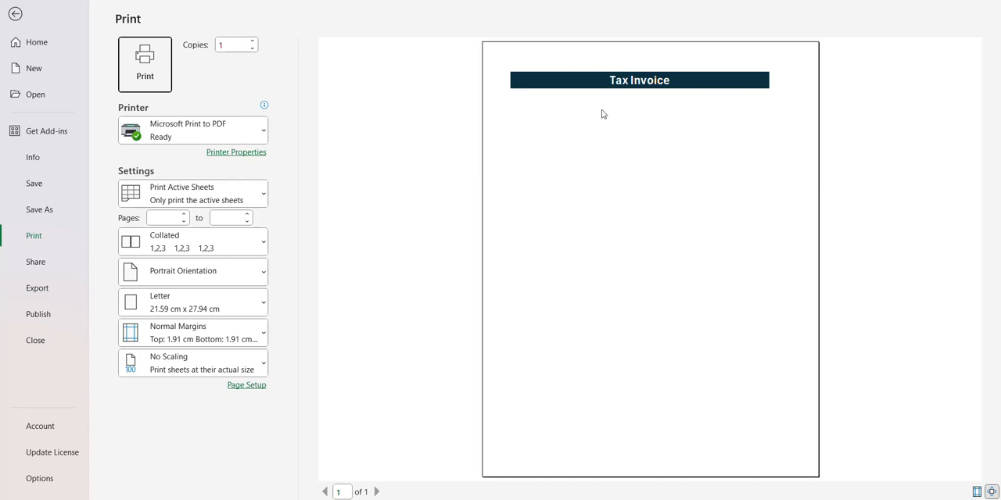
pyautogui.click(23, 16)
# - Copy the seller's company name and contact lines from the original invoice and paste them starting at cell A3
pyautogui.moveTo(87, 172); pyautogui.dragTo(91, 237)
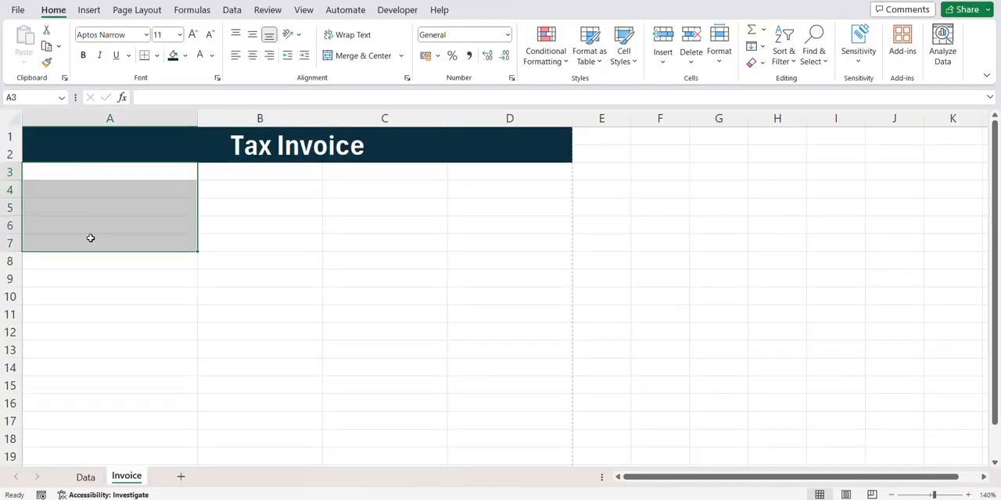
pyautogui.hotkey('alt', 'Tab')
pyautogui.hotkey('alt', 'Tab')
pyautogui.hotkey('alt', 'Tab')
pyautogui.hotkey('alt', 'Tab')
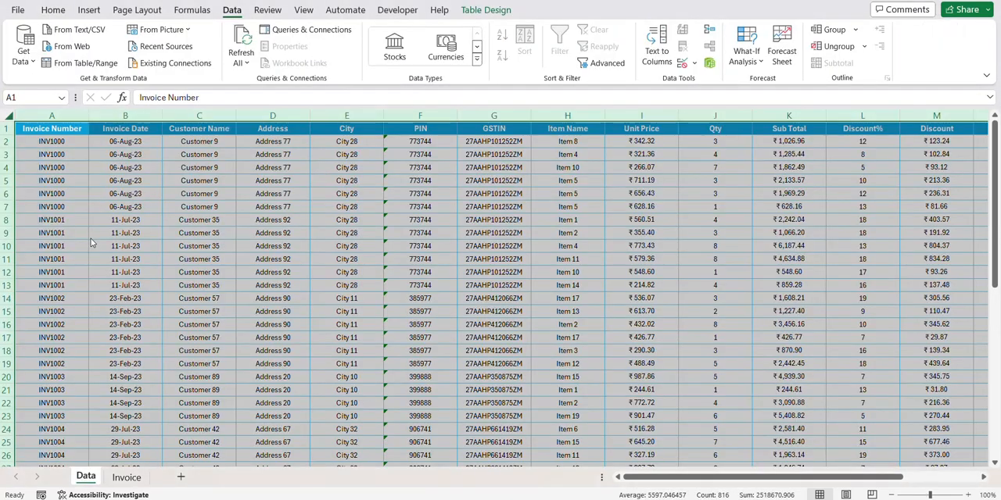
pyautogui.click(124, 478)
pyautogui.moveTo(40, 159); pyautogui.dragTo(39, 233)
pyautogui.hotkey('ctrl', 'c')
pyautogui.hotkey('alt', 'Tab')
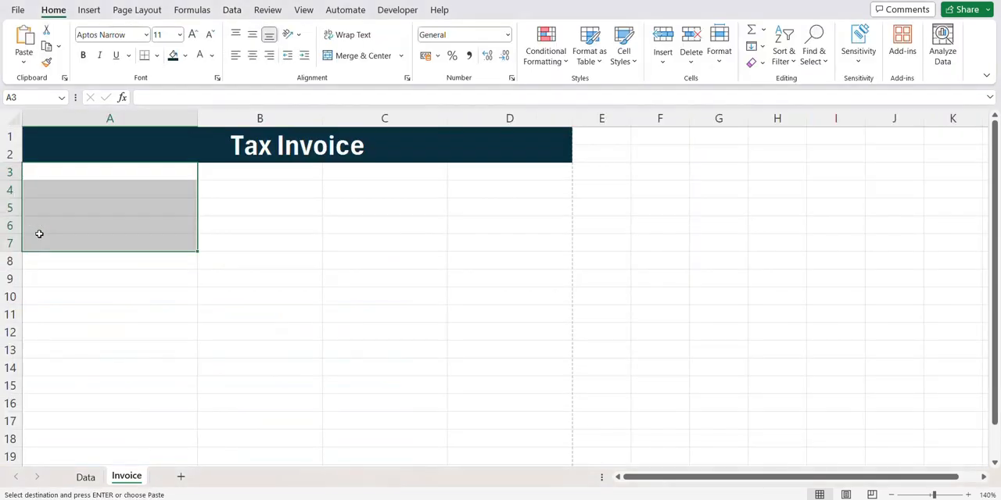
pyautogui.click(49, 179)
pyautogui.hotkey('ctrl', 'v')
pyautogui.click(64, 190)
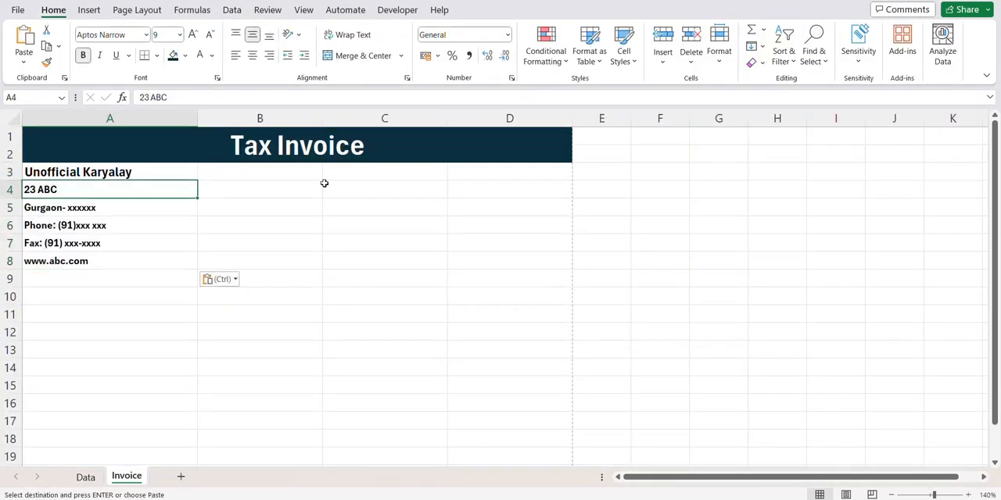
# - Merge columns C and D across in each of rows 3 to 9, and right-align rows 3 to 8
pyautogui.moveTo(335, 176); pyautogui.dragTo(485, 280)
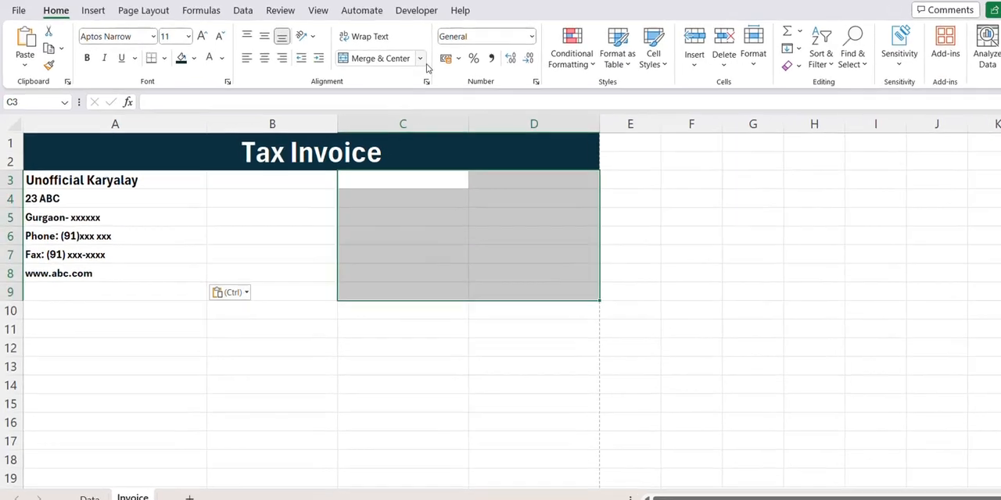
pyautogui.click(400, 56)
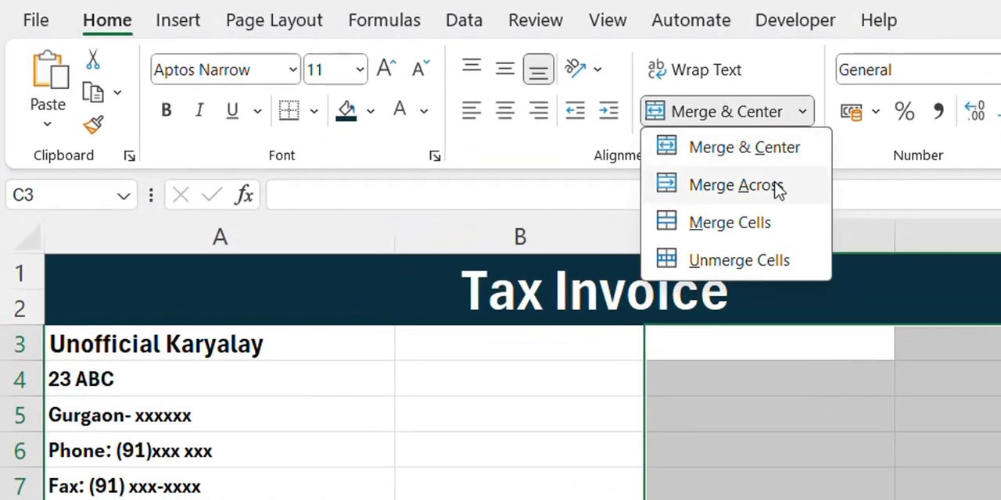
pyautogui.click(777, 186)
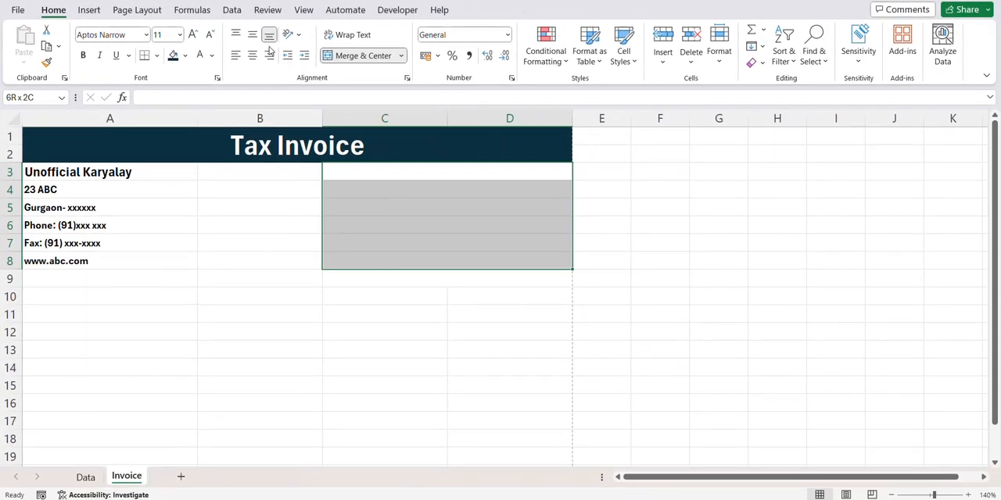
# - Enter "Bill To:" in cell C3 and make it bold at 12 points
pyautogui.click(377, 179)
pyautogui.write('B')
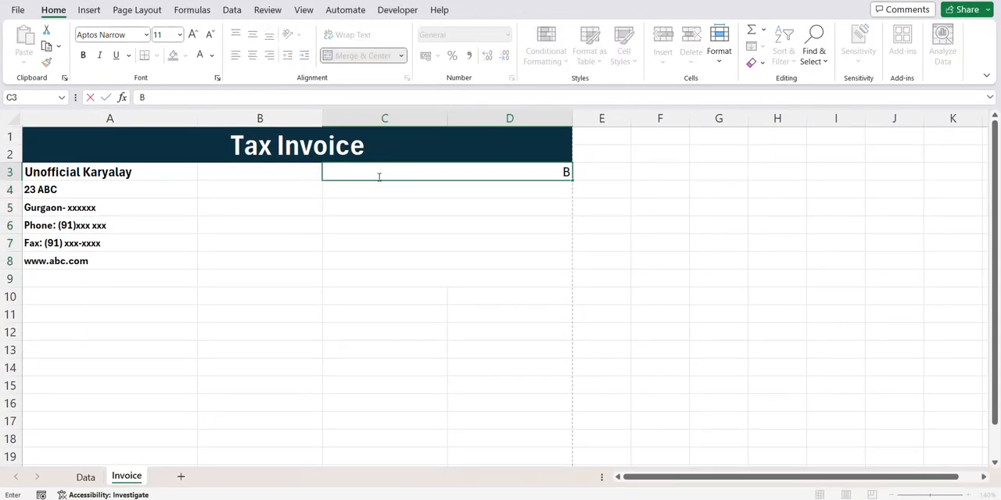
pyautogui.write('ill To:')
pyautogui.click(192, 34)
pyautogui.click(84, 55)
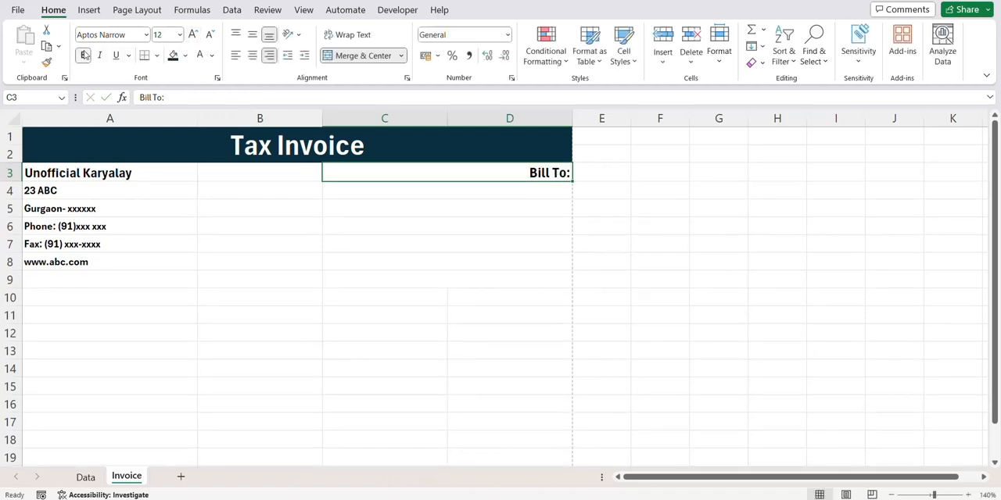
# - Enter "Invoice Number:" in cell A10 and "Invoice Date:" in cell C10
pyautogui.click(63, 301)
pyautogui.write('Invo')
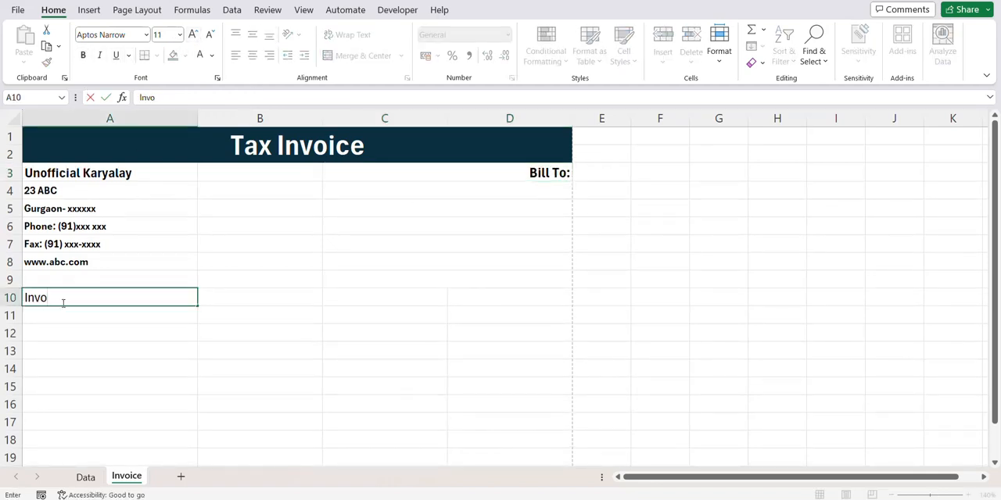
pyautogui.write('ice Number:')
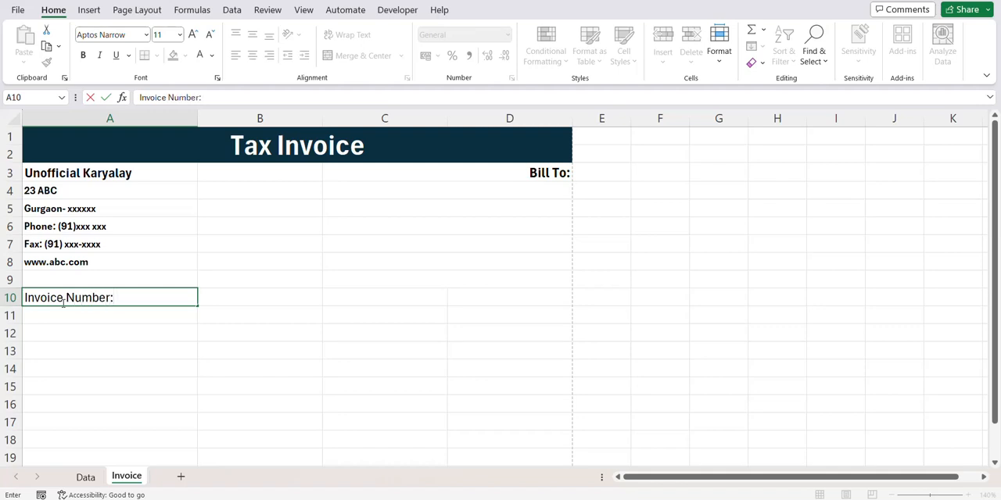
pyautogui.press('Tab')
pyautogui.press('Tab')
pyautogui.write('Invo')
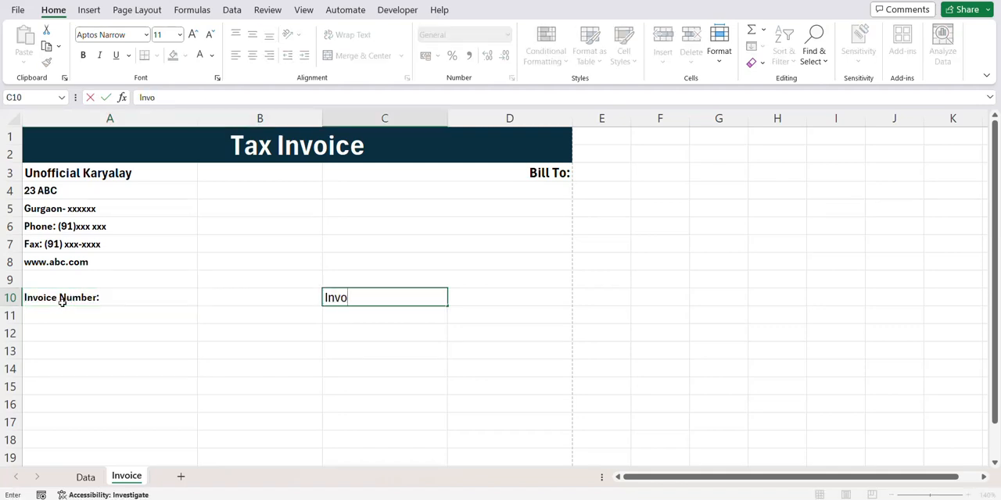
pyautogui.write('ice Datte:')
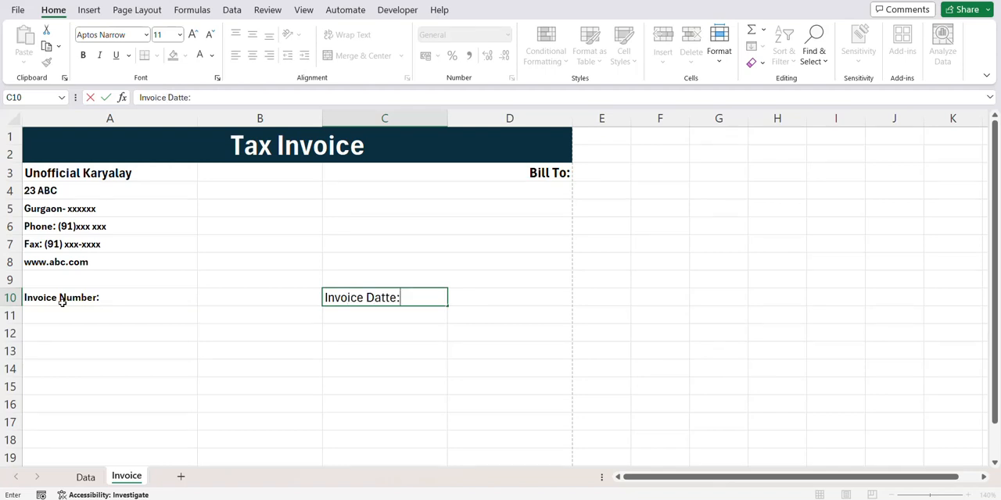
# - Give the Invoice Number label a dark blue fill and white font, and copy its formatting to the Invoice Date label in C10
pyautogui.click(63, 301)
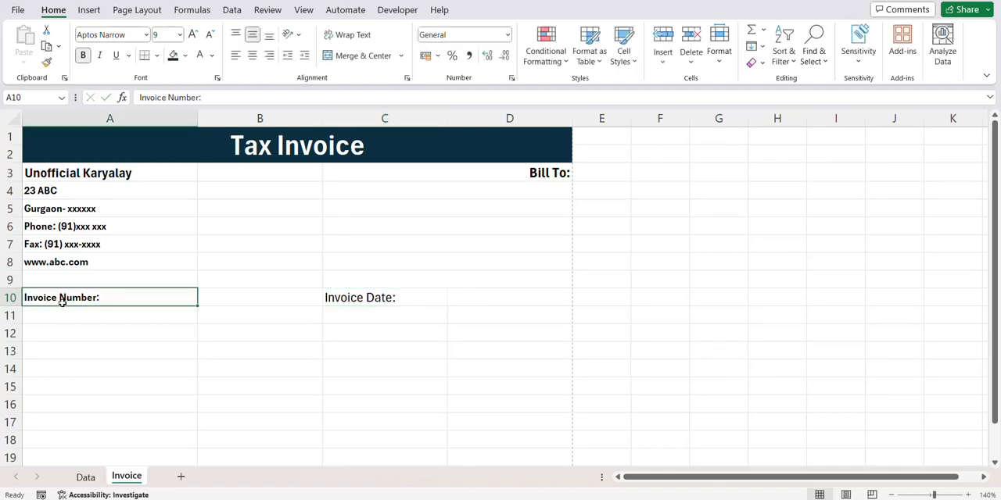
pyautogui.click(173, 54)
pyautogui.click(199, 55)
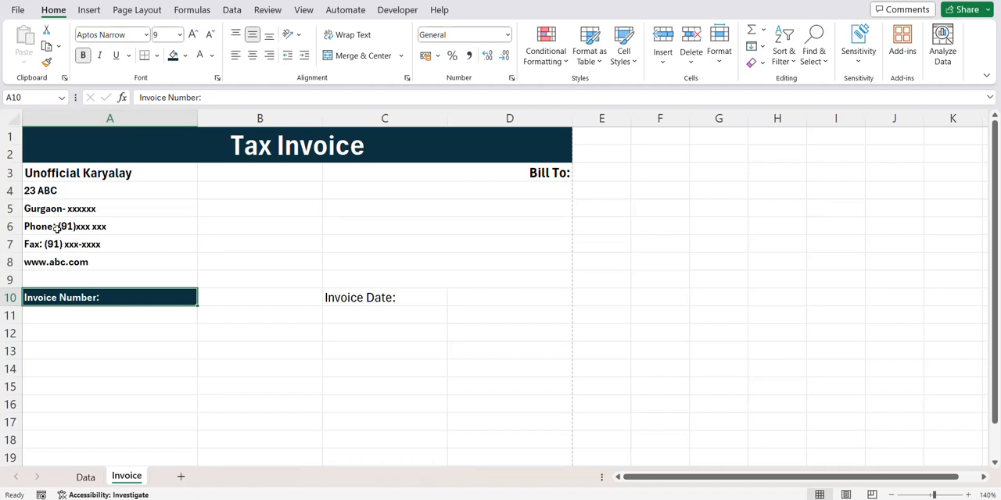
pyautogui.moveTo(123, 296); pyautogui.dragTo(508, 297)
pyautogui.click(181, 297)
pyautogui.click(47, 62)
pyautogui.click(335, 297)
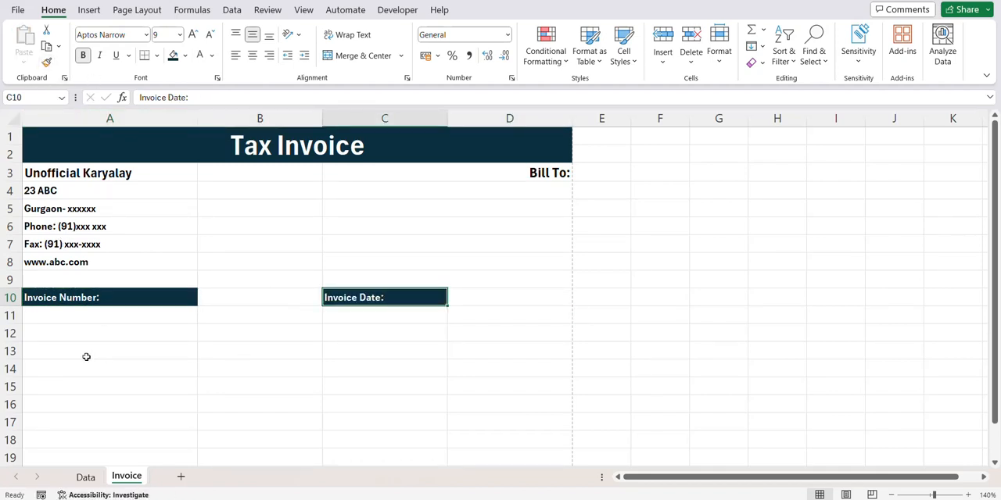
# - Set A10:D10 to 10-point text and apply thick dark teal outline and inside borders
pyautogui.moveTo(113, 308); pyautogui.dragTo(460, 301)
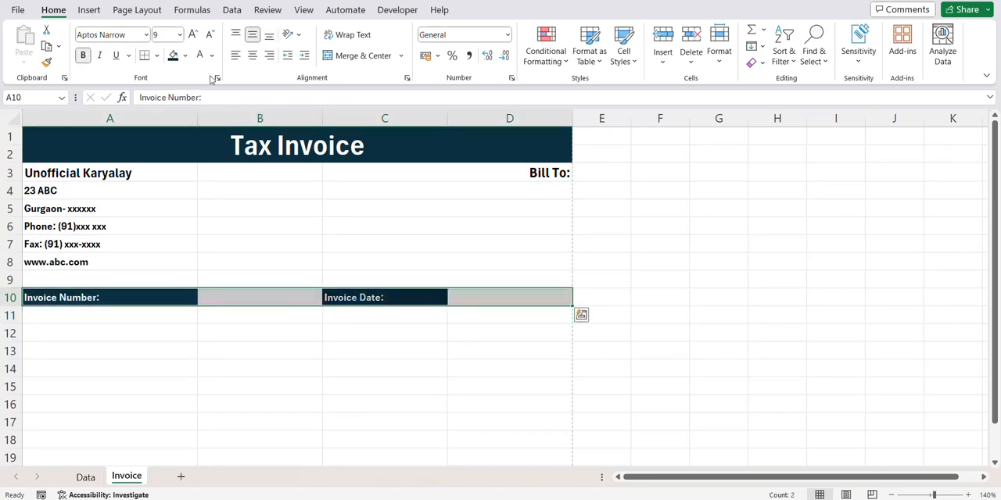
pyautogui.click(192, 34)
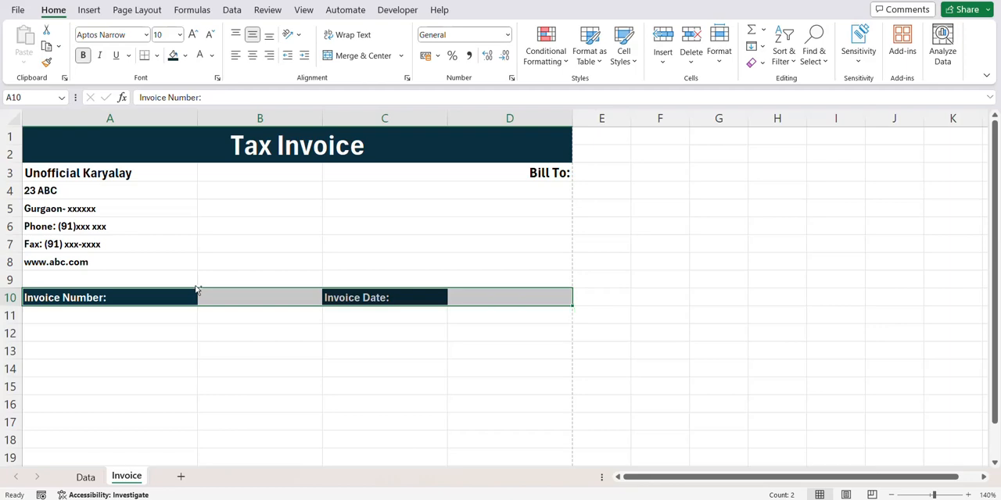
pyautogui.hotkey('ctrl', '1')
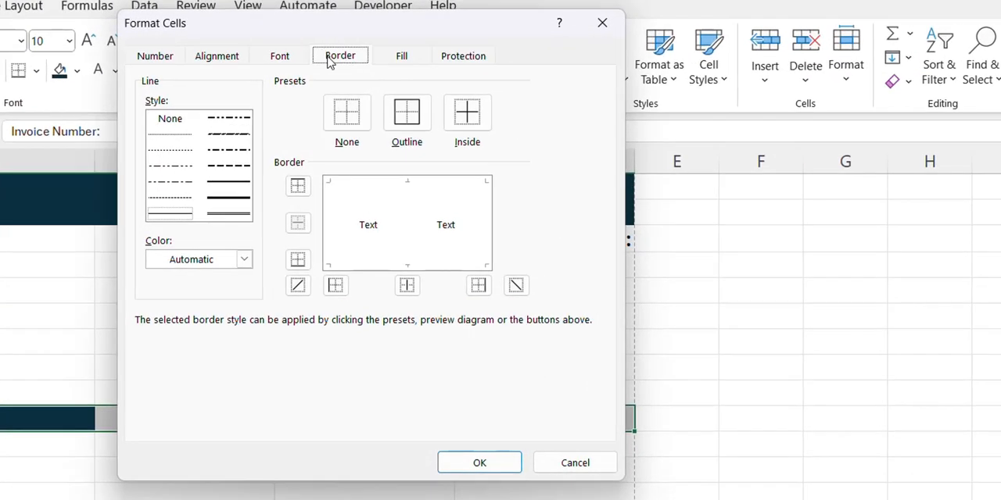
pyautogui.click(256, 181)
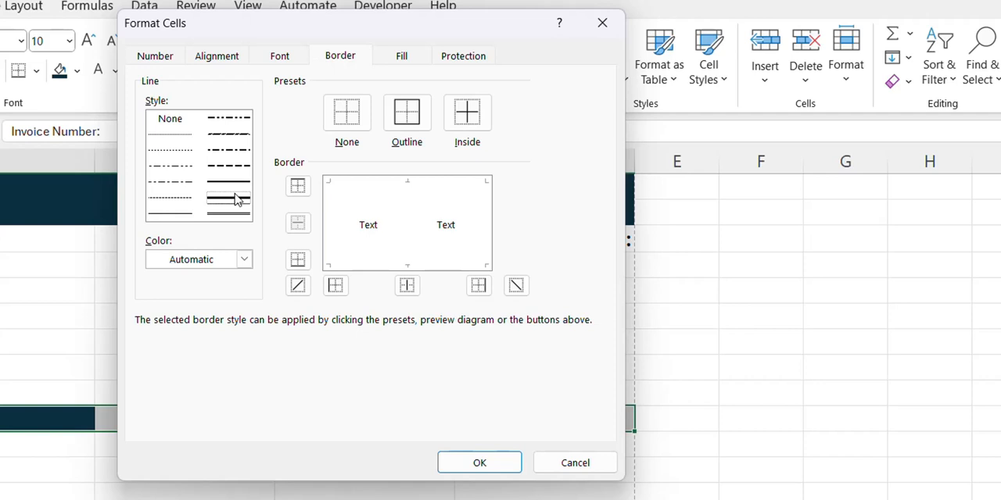
pyautogui.click(244, 259)
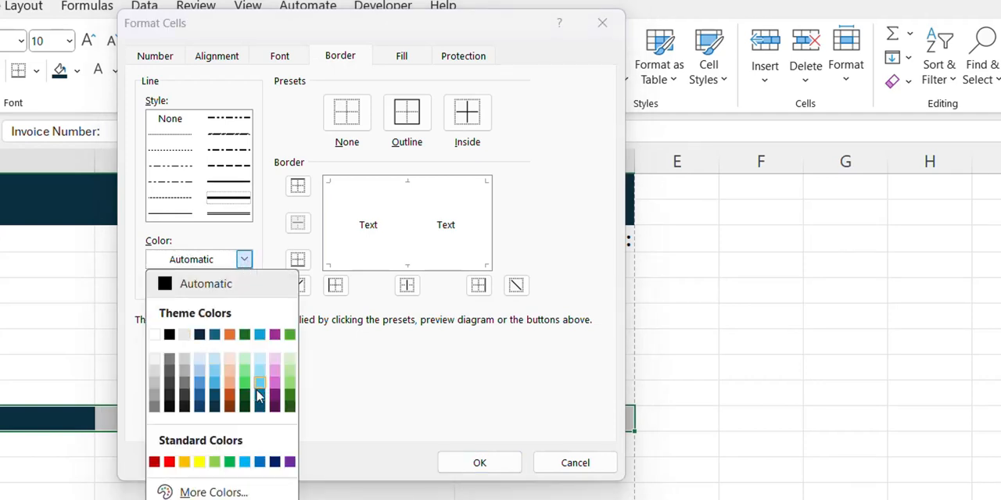
pyautogui.click(216, 402)
pyautogui.click(404, 125)
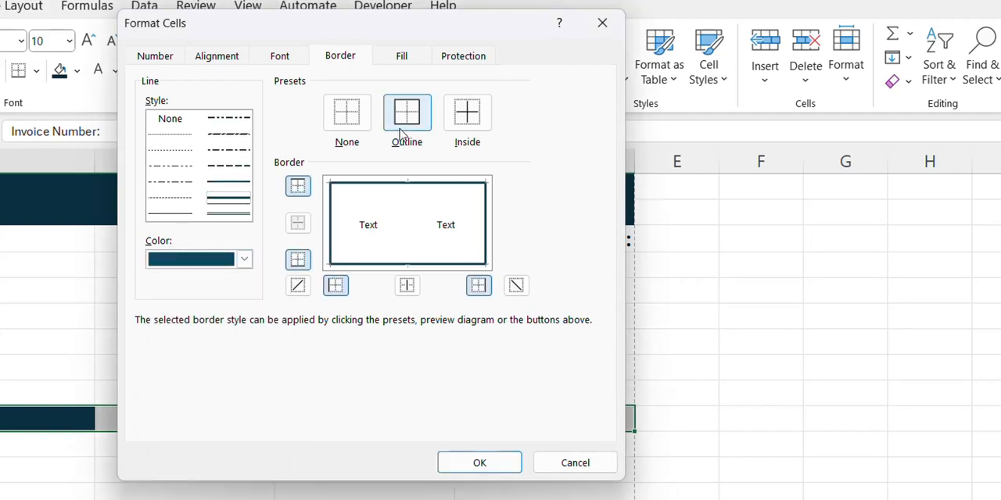
pyautogui.click(465, 121)
pyautogui.click(458, 462)
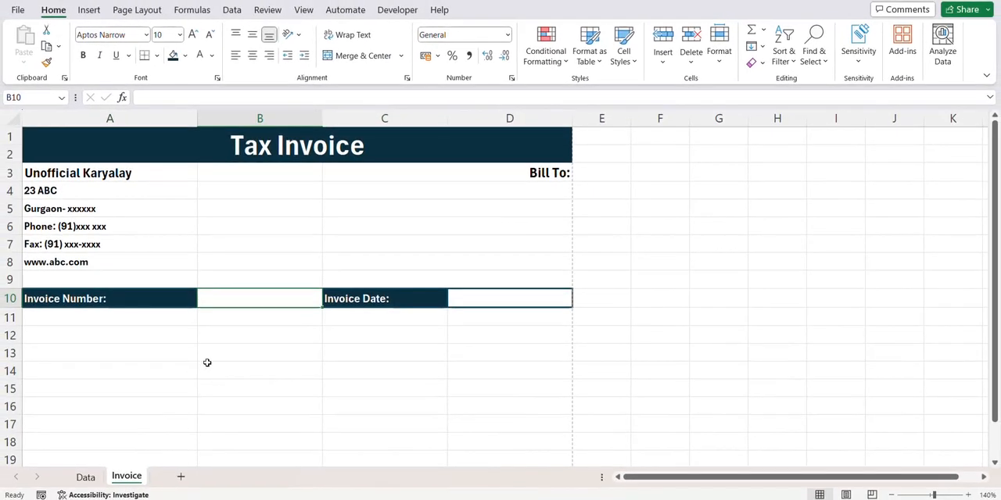
pyautogui.click(141, 353)
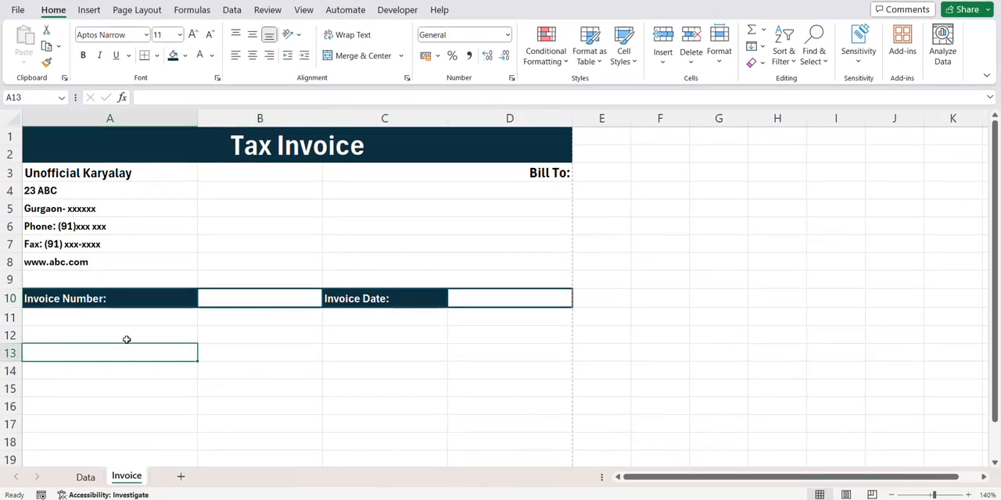
# - Enter the headings Item Name, Unit Price, Qty and Amount in cells A12 to D12
pyautogui.click(114, 335)
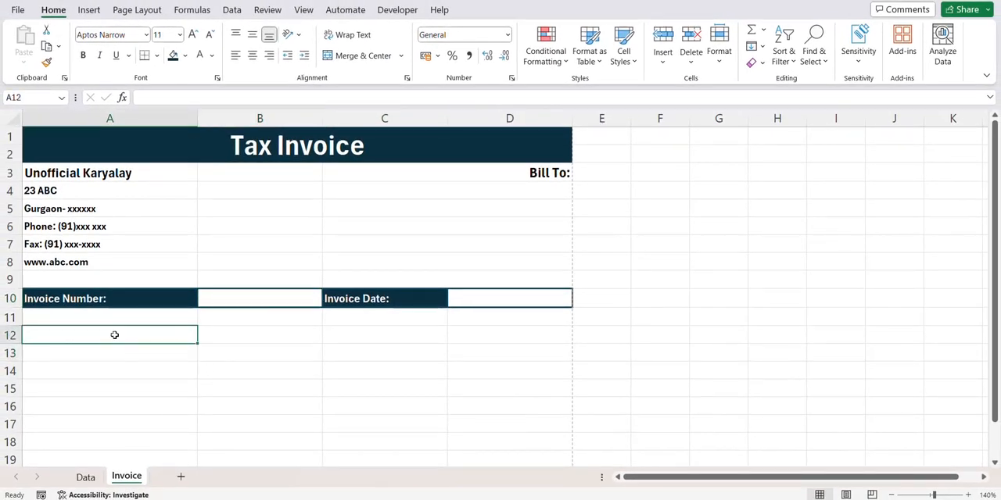
pyautogui.write('Item Name')
pyautogui.press('Tab')
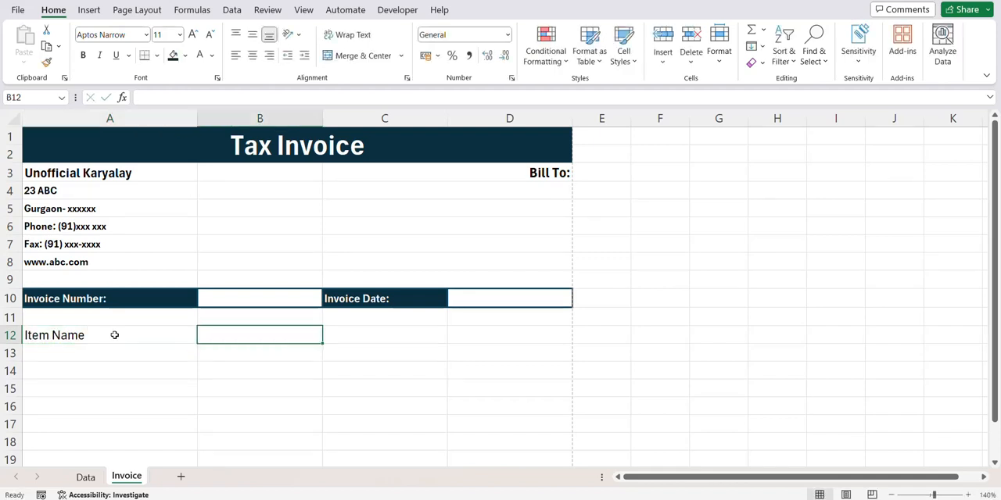
pyautogui.write('Unit Price')
pyautogui.click(352, 333)
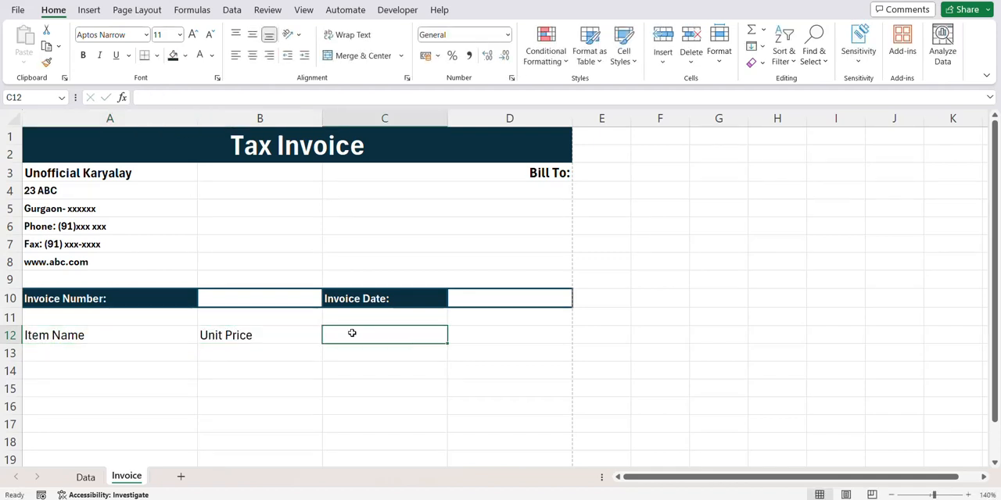
pyautogui.write('Qty')
pyautogui.press('Tab')
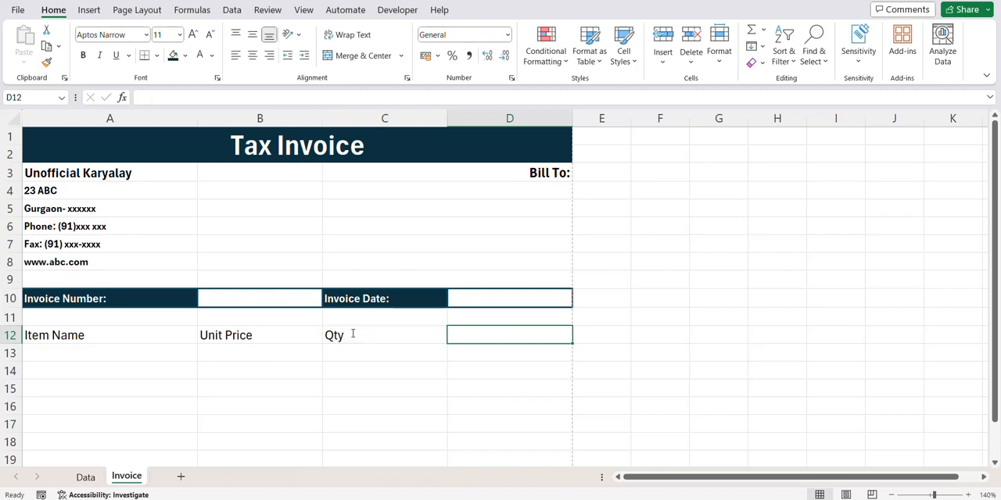
pyautogui.write('Amount')
pyautogui.press('Return')
# - Center the headings in A12:D12 horizontally and vertically
pyautogui.press('Up')
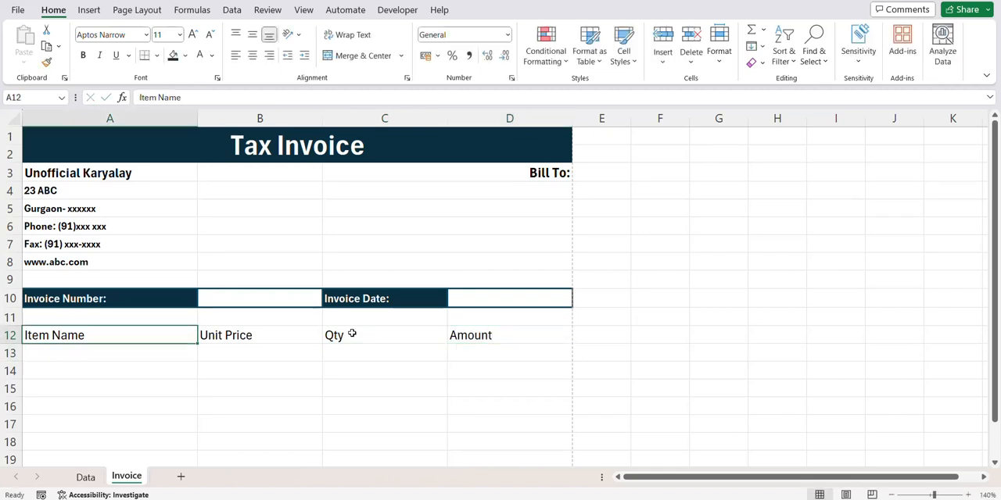
pyautogui.hotkey('ctrl', 'shift', 'Right')
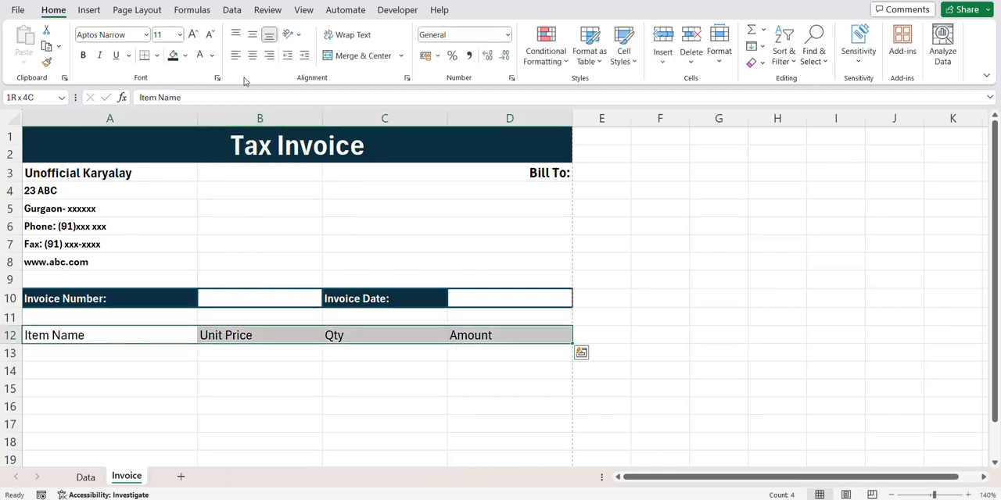
pyautogui.click(252, 54)
pyautogui.click(252, 34)
# - Apply thin light blue outline and inside borders to the item table range A12:D30
pyautogui.hotkey('ctrl', 'shift', 'Down')
pyautogui.hotkey('ctrl', 'shift', 'Up')
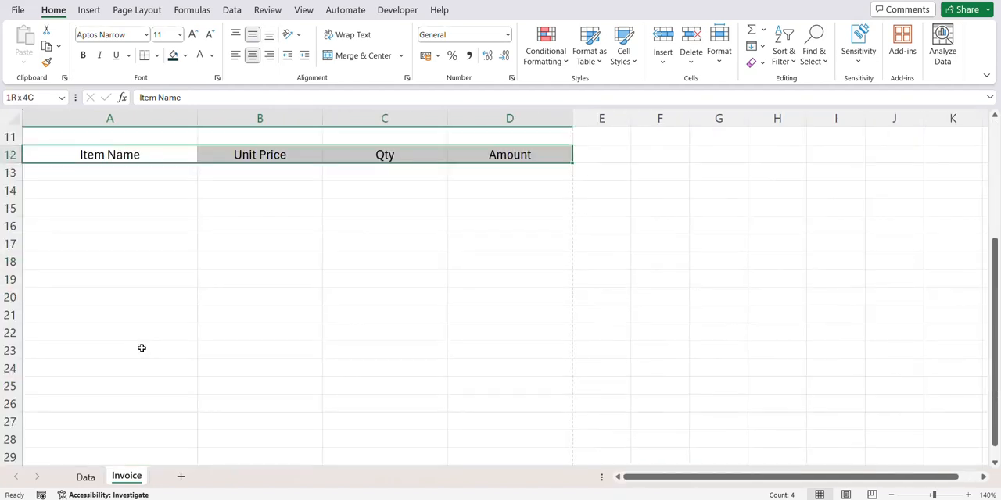
pyautogui.hotkey('shift', 'Down')
pyautogui.hotkey('shift', 'Down')
pyautogui.hotkey('shift', 'Down')
pyautogui.hotkey('shift', 'Down')
pyautogui.hotkey('shift', 'Down')
pyautogui.hotkey('shift', 'Down')
pyautogui.hotkey('shift', 'Down')
pyautogui.hotkey('shift', 'Down')
pyautogui.hotkey('shift', 'Down')
pyautogui.hotkey('shift', 'Down')
pyautogui.hotkey('shift', 'Down')
pyautogui.hotkey('shift', 'Down')
pyautogui.hotkey('shift', 'Down')
pyautogui.hotkey('shift', 'Down')
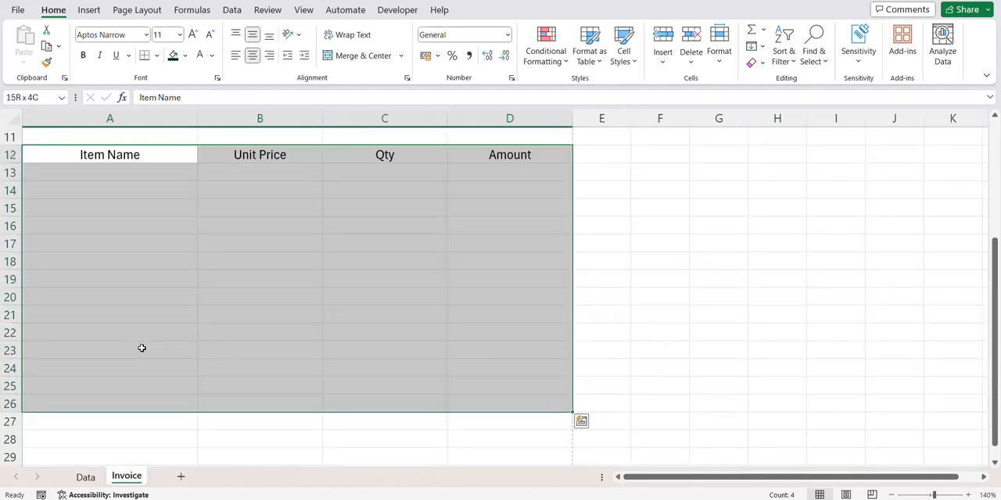
pyautogui.hotkey('shift', 'Down')
pyautogui.hotkey('shift', 'Down')
pyautogui.hotkey('shift', 'Down')
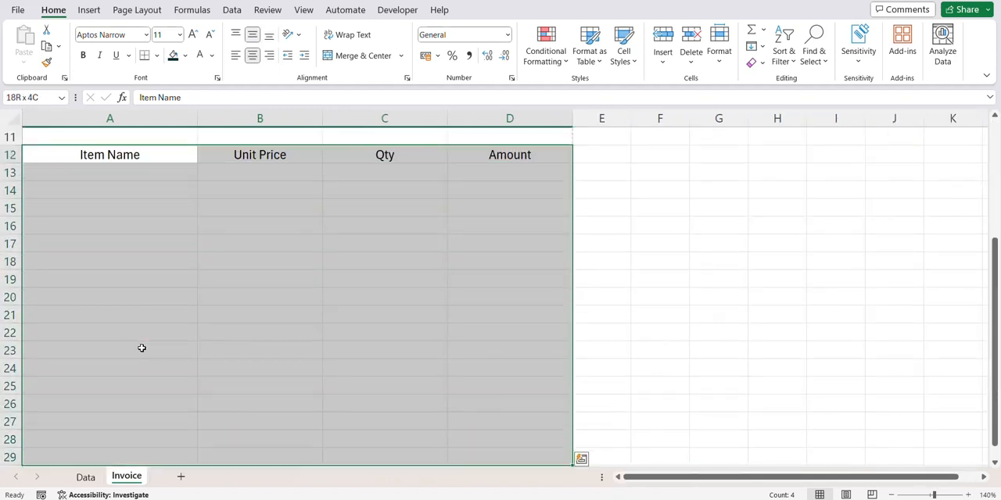
pyautogui.hotkey('shift', 'Down')
pyautogui.hotkey('shift', 'Down')
pyautogui.hotkey('shift', 'Down')
pyautogui.hotkey('shift', 'Down')
pyautogui.hotkey('shift', 'Up')
pyautogui.hotkey('shift', 'Up')
pyautogui.hotkey('shift', 'Up')
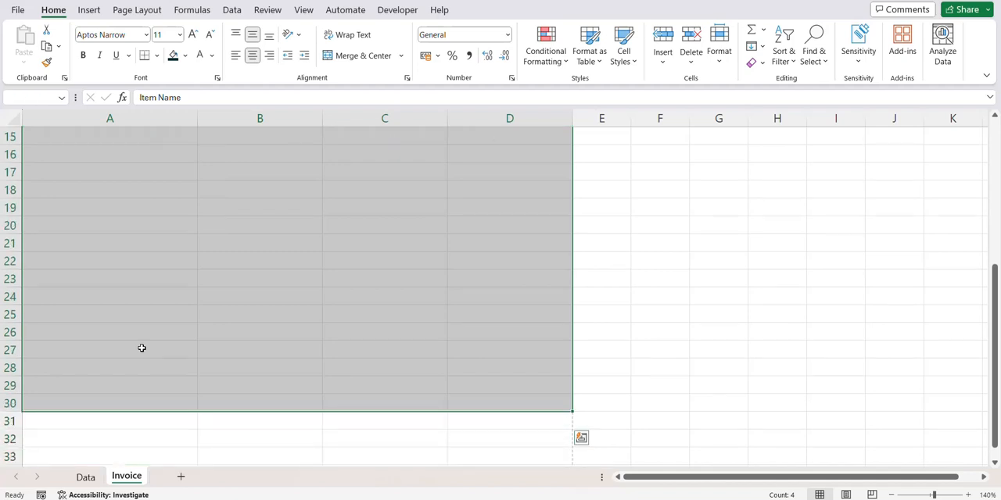
pyautogui.scroll(2, 141, 348)
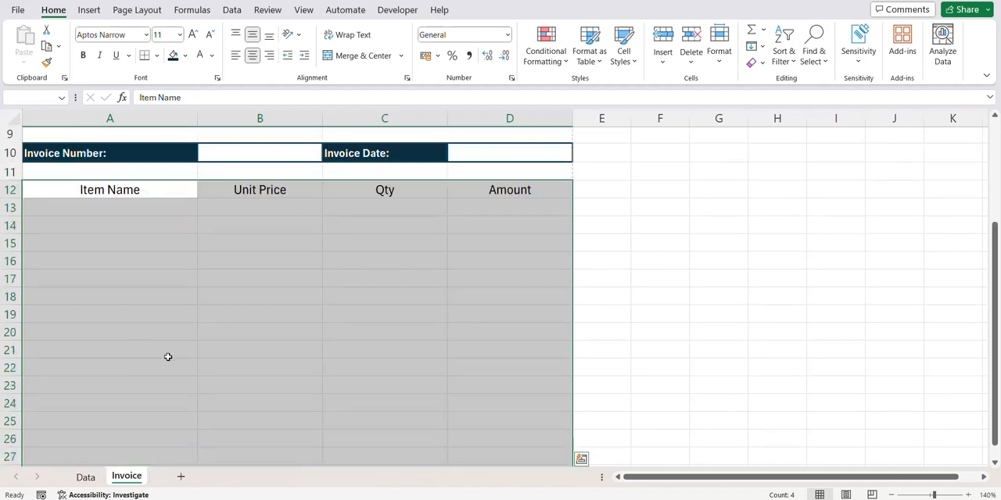
pyautogui.hotkey('ctrl', '1')
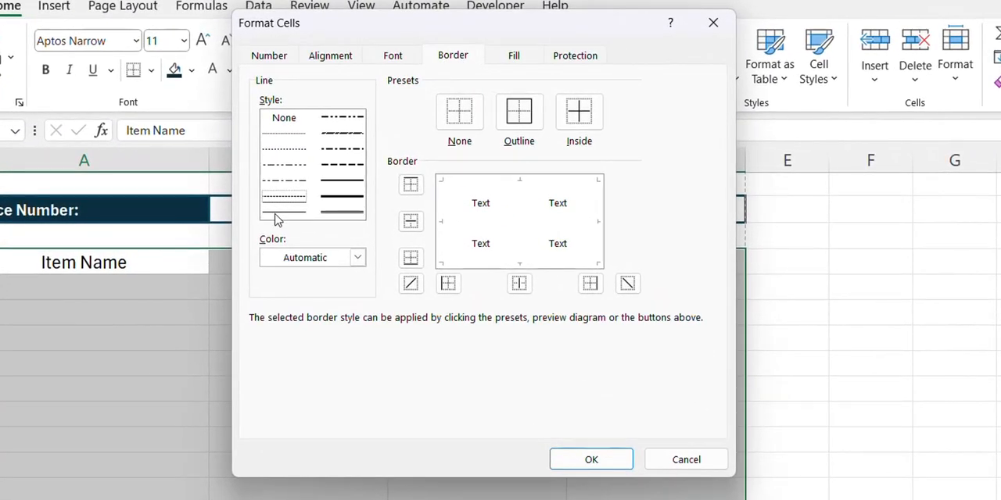
pyautogui.click(355, 259)
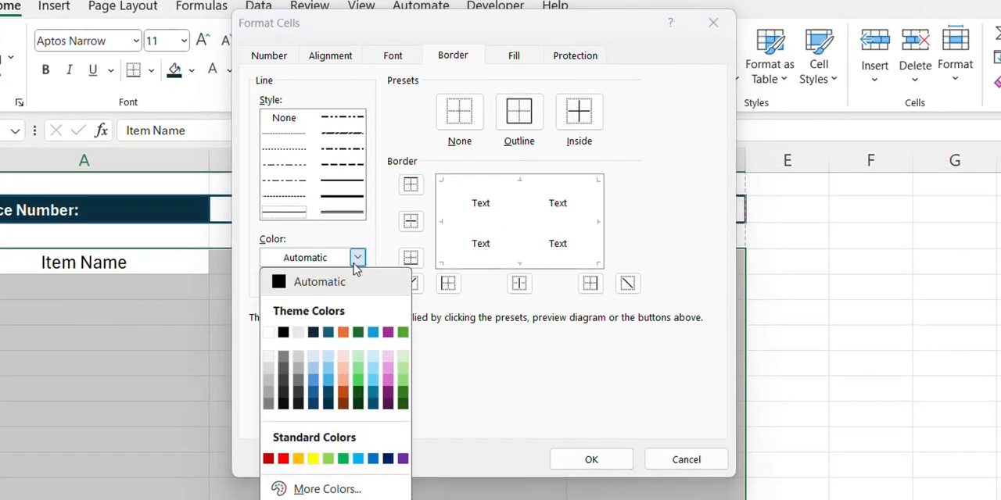
pyautogui.click(314, 358)
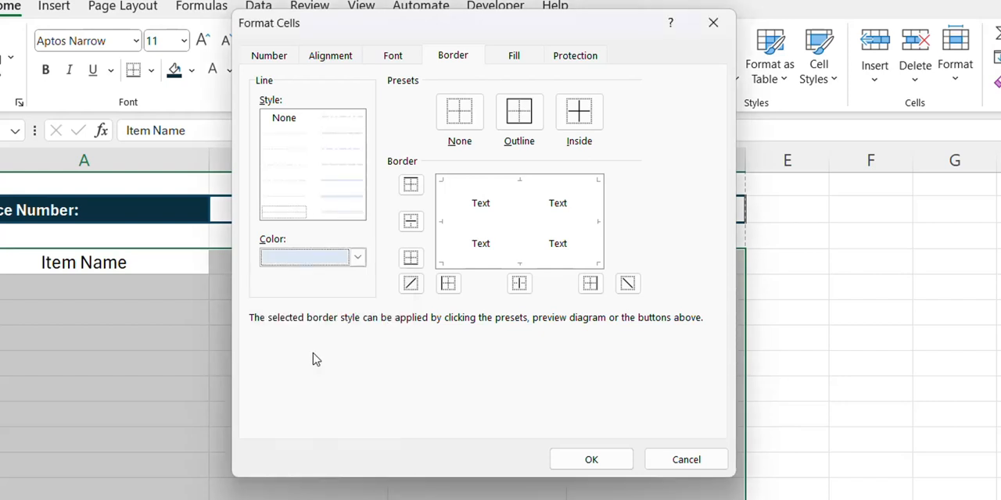
pyautogui.click(521, 131)
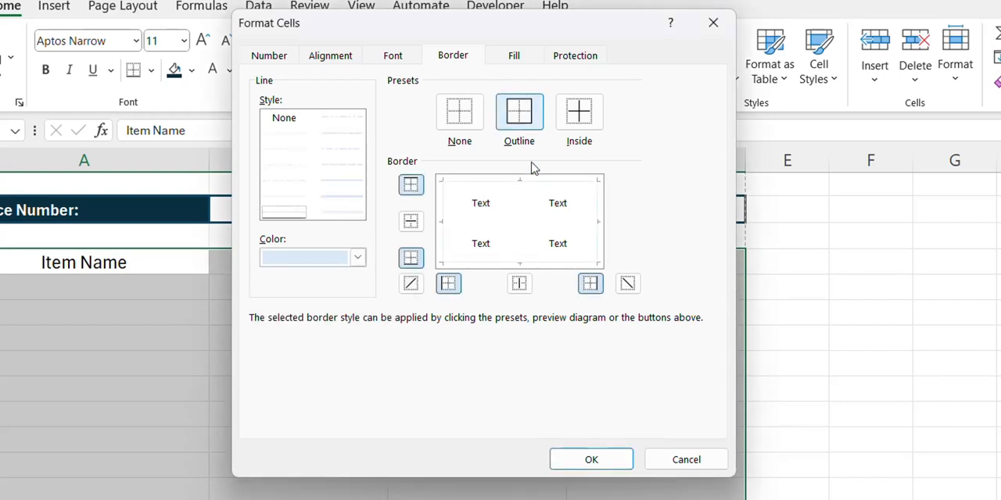
pyautogui.click(580, 132)
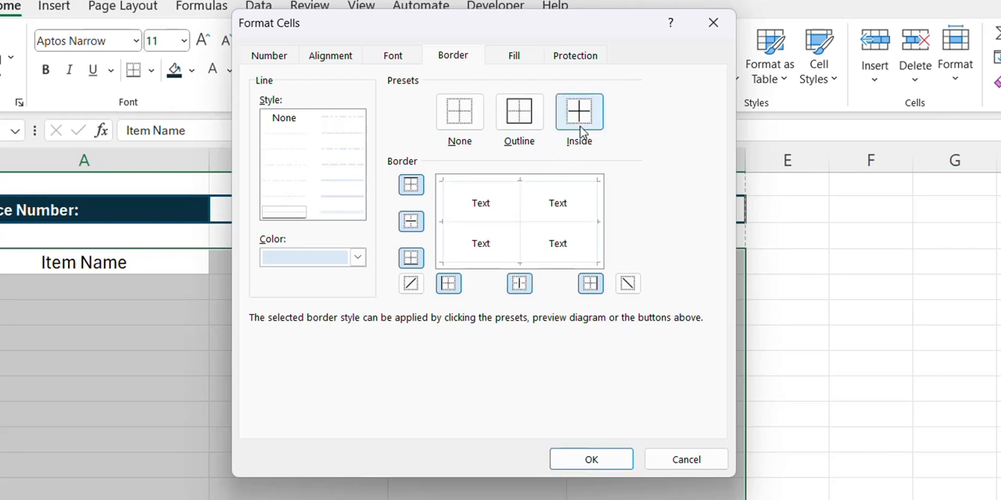
pyautogui.click(591, 460)
pyautogui.click(384, 314)
# - Fill the item table's header row A12:D12 with light blue
pyautogui.moveTo(117, 190); pyautogui.dragTo(282, 189)
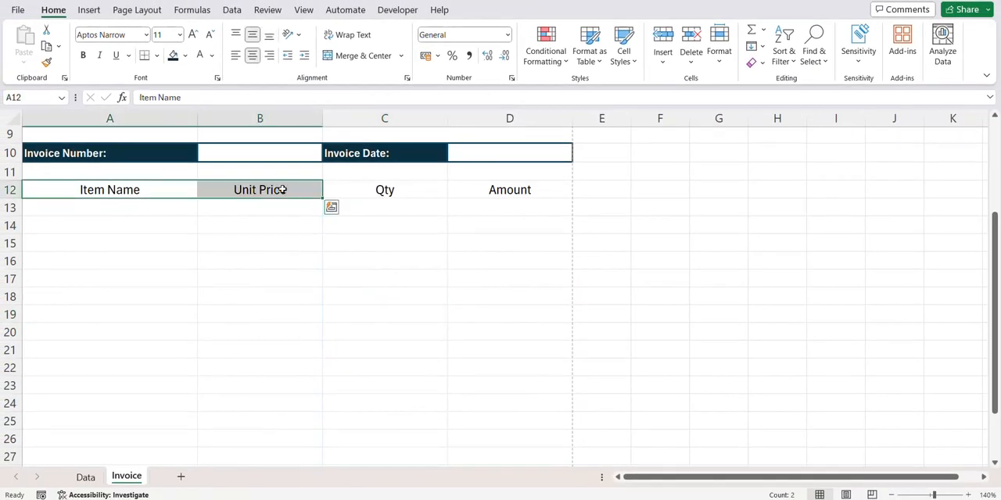
pyautogui.click(308, 190)
pyautogui.moveTo(154, 194); pyautogui.dragTo(469, 190)
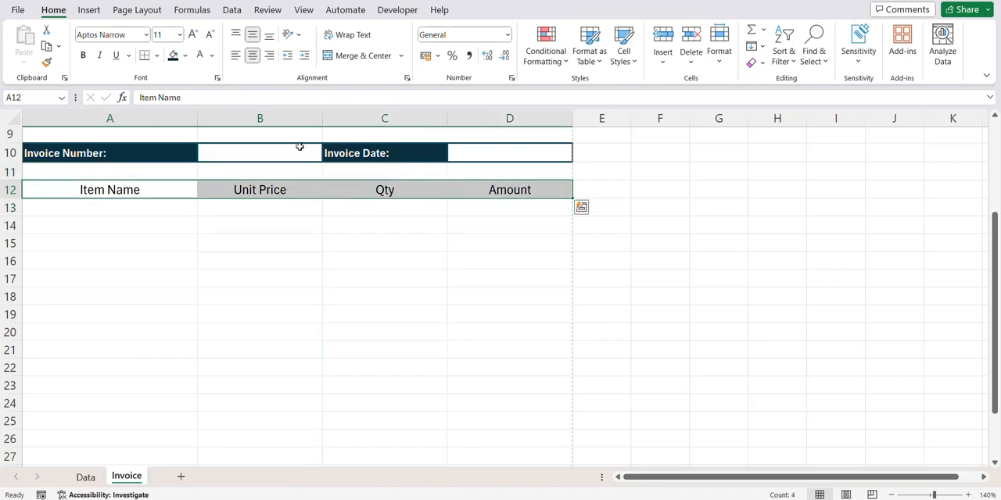
pyautogui.click(184, 56)
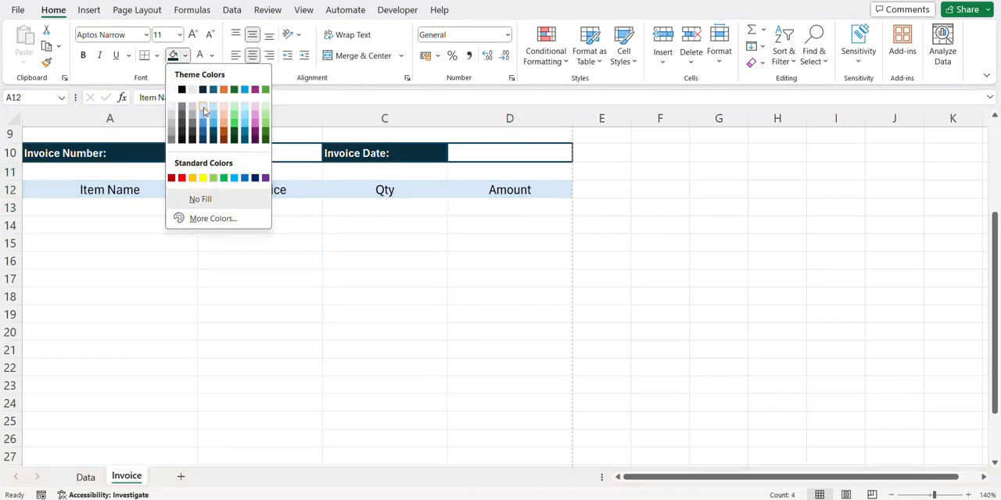
pyautogui.click(204, 110)
pyautogui.click(384, 368)
pyautogui.scroll(-10, 437, 352)
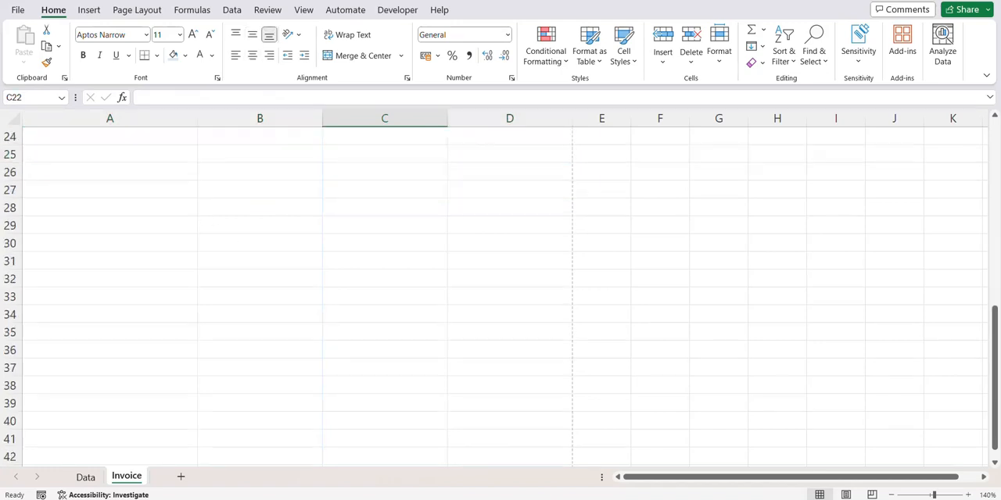
# - Enter the labels Subtotal, Discount, Tax and Total Amount in cells C31 to C34
pyautogui.scroll(5, 463, 346)
pyautogui.click(398, 264)
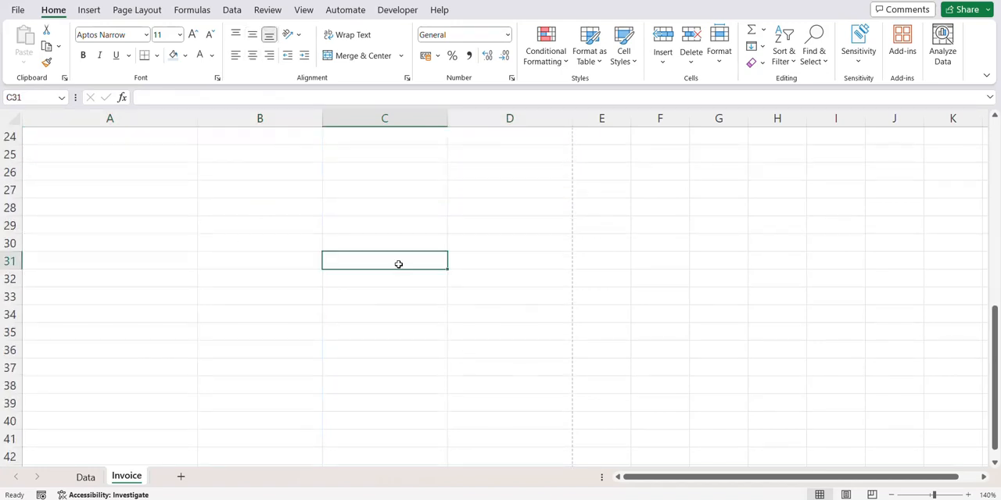
pyautogui.write('Sun')
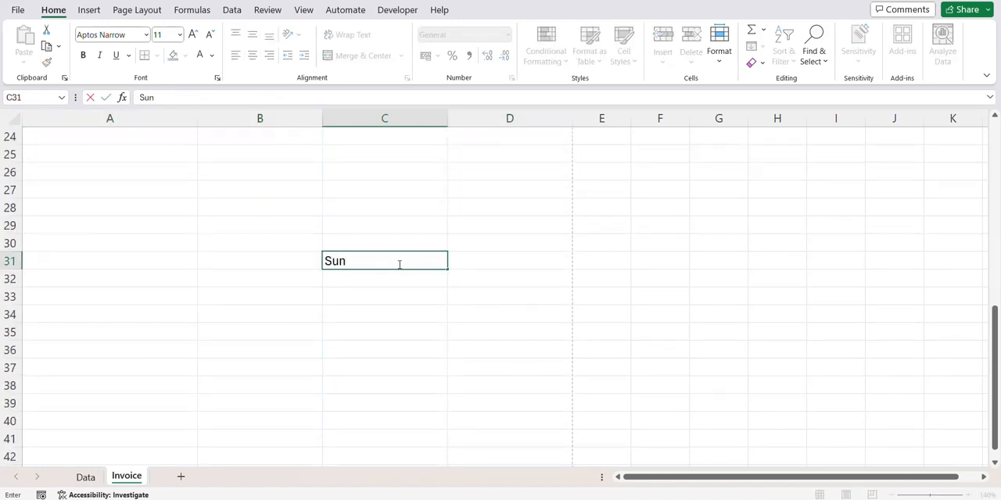
pyautogui.write('total')
pyautogui.press('Return')
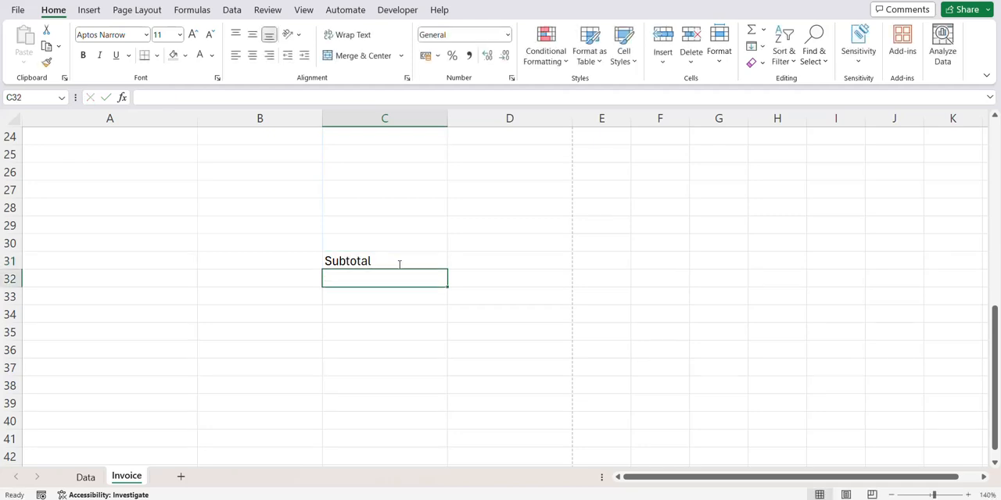
pyautogui.write('Discount')
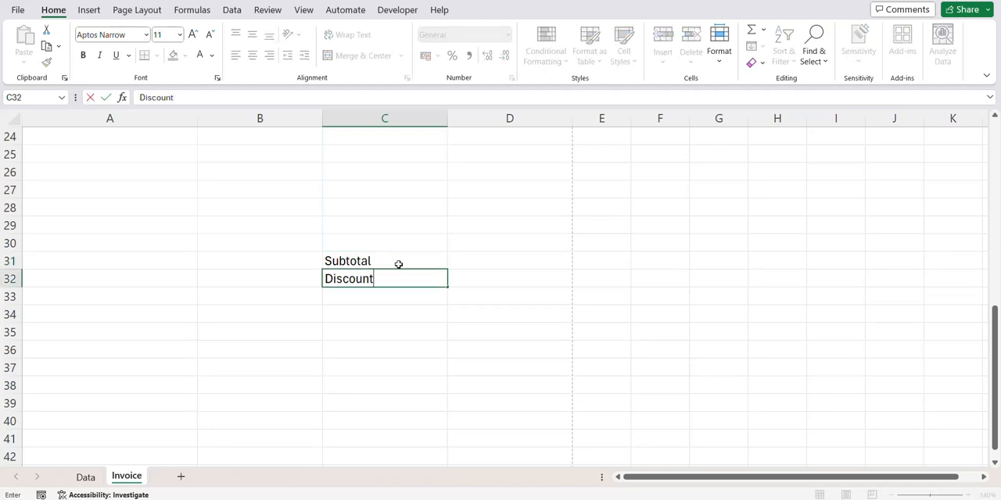
pyautogui.press('Return')
pyautogui.write('Tax')
pyautogui.press('Return')
pyautogui.write('Tot')
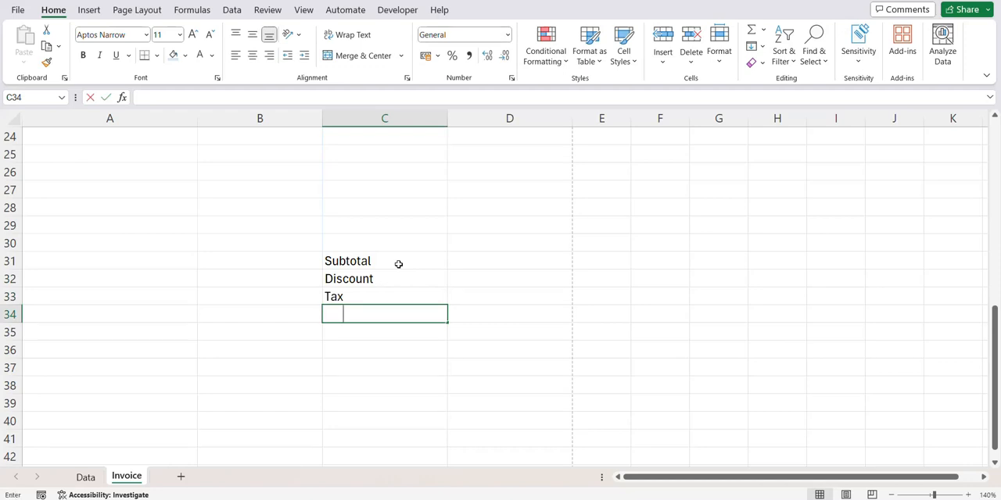
pyautogui.write('al Amount')
# - Enter a SUM formula in D31 that totals the Amount cells D13:D30
pyautogui.click(455, 264)
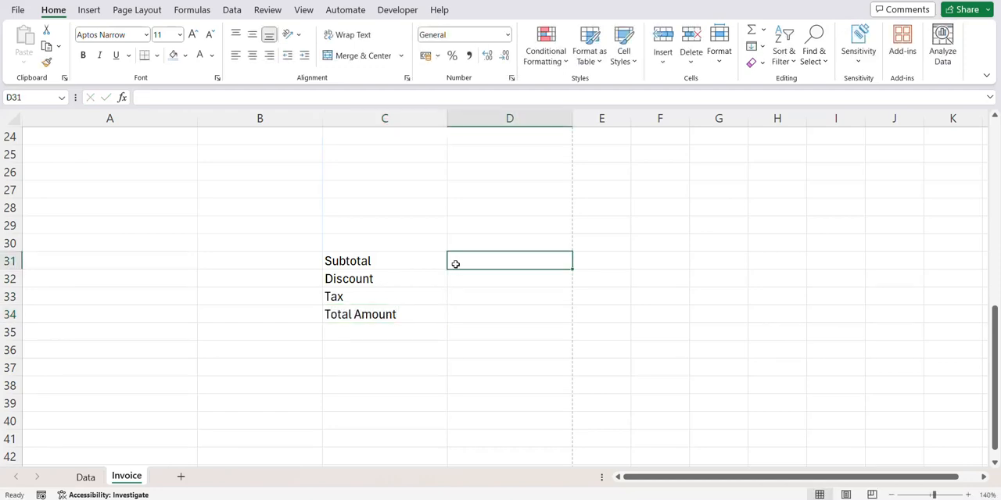
pyautogui.write('=su')
pyautogui.press('Tab')
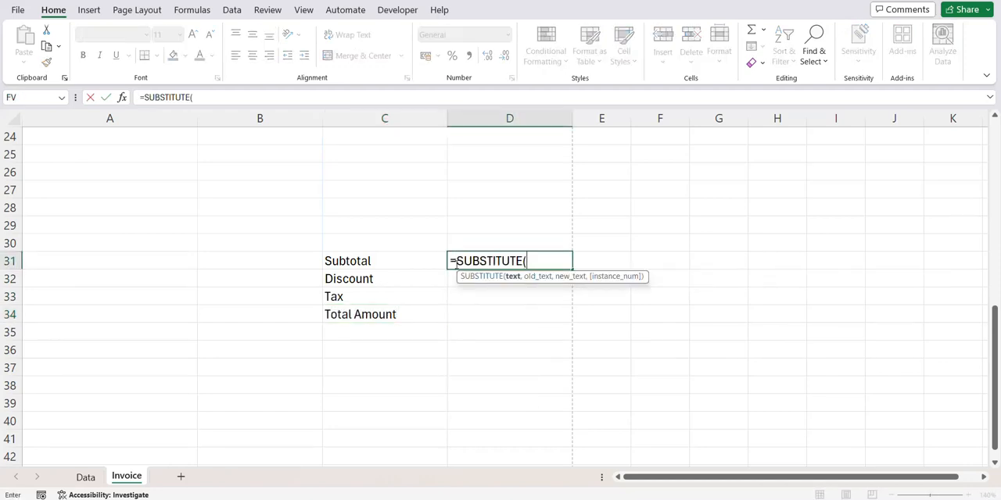
pyautogui.press('BackSpace')
pyautogui.press('BackSpace')
pyautogui.press('BackSpace')
pyautogui.press('BackSpace')
pyautogui.press('BackSpace')
pyautogui.press('BackSpace')
pyautogui.press('BackSpace')
pyautogui.press('BackSpace')
pyautogui.press('BackSpace')
pyautogui.write('m')
pyautogui.press('Tab')
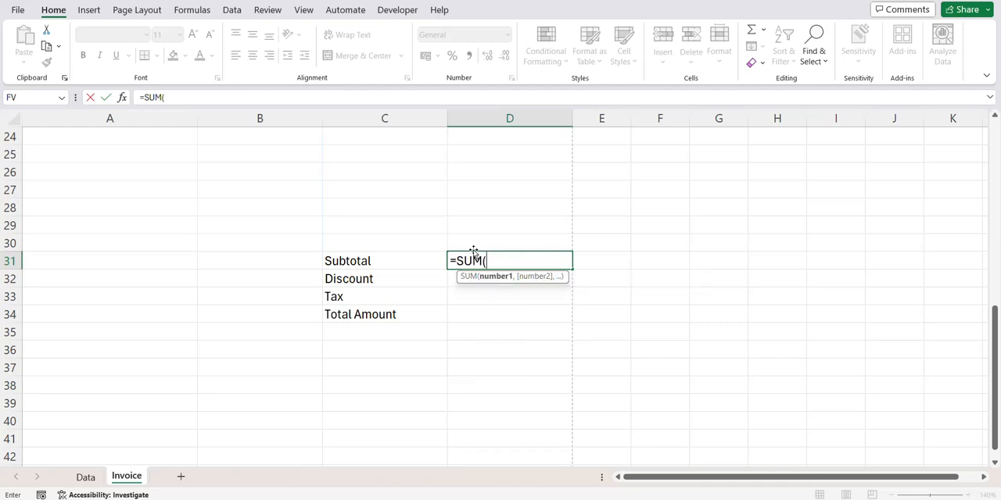
pyautogui.click(479, 237)
pyautogui.moveTo(480, 238); pyautogui.dragTo(498, 179)
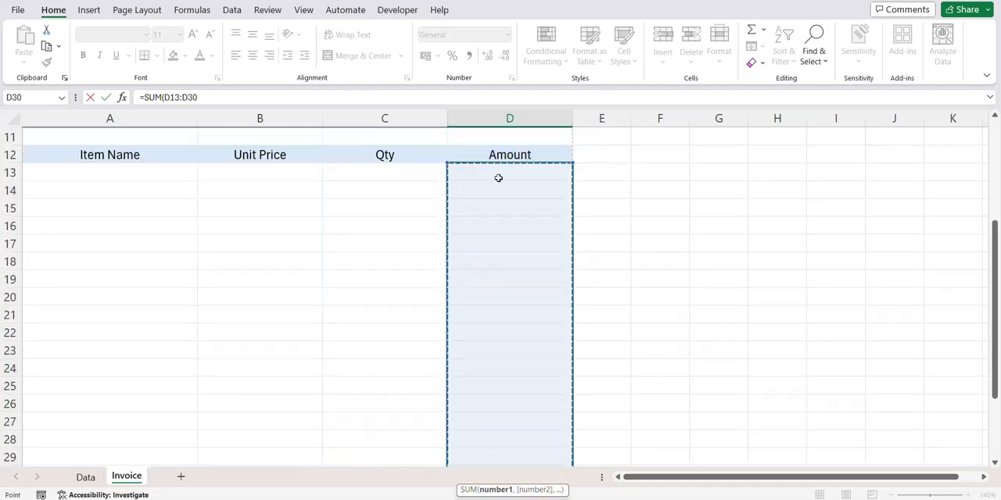
pyautogui.press('Return')
pyautogui.scroll(-2, 498, 187)
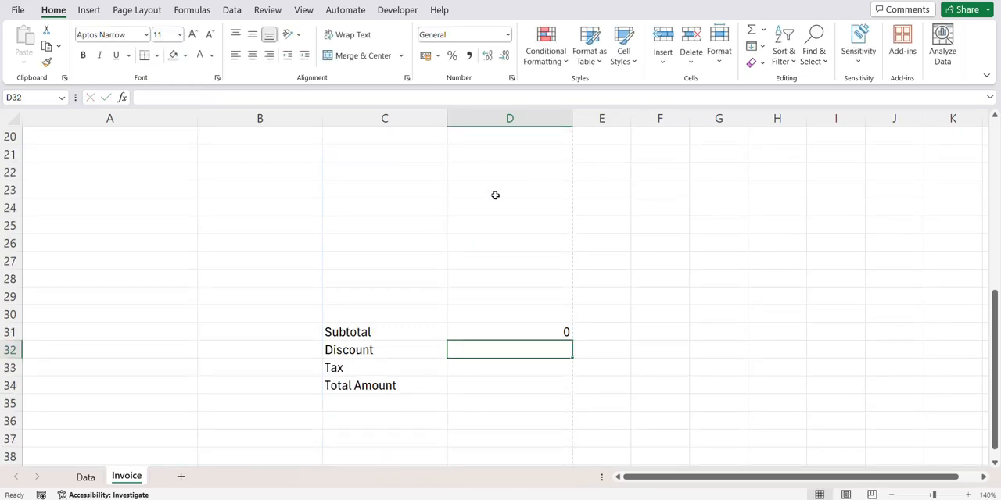
# - Start a formula-based conditional formatting rule for the item rows A13:D30 using =iseven(row())
pyautogui.scroll(4, 496, 219)
pyautogui.moveTo(134, 229)
pyautogui.mouseDown()
pyautogui.moveTo(417, 253)
pyautogui.moveTo(472, 277)
pyautogui.moveTo(464, 474)
pyautogui.moveTo(453, 404)
pyautogui.mouseUp()
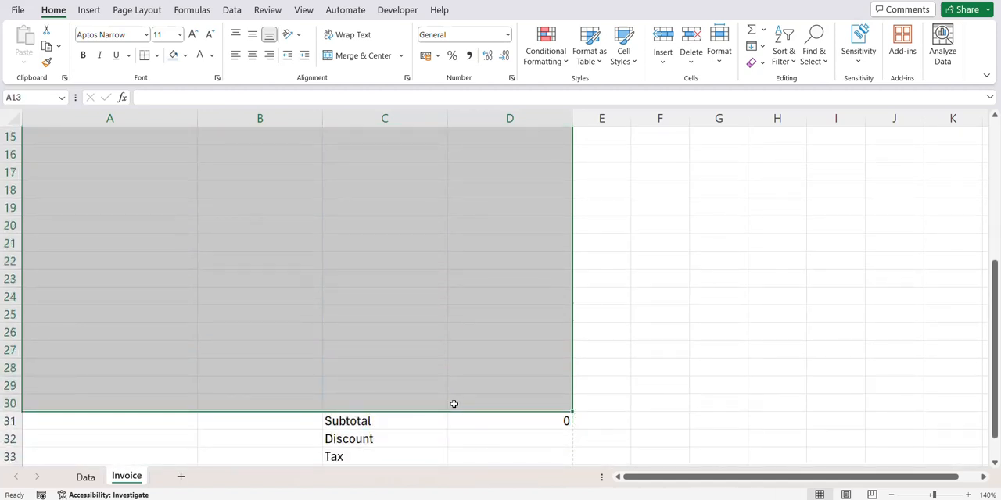
pyautogui.scroll(4, 453, 404)
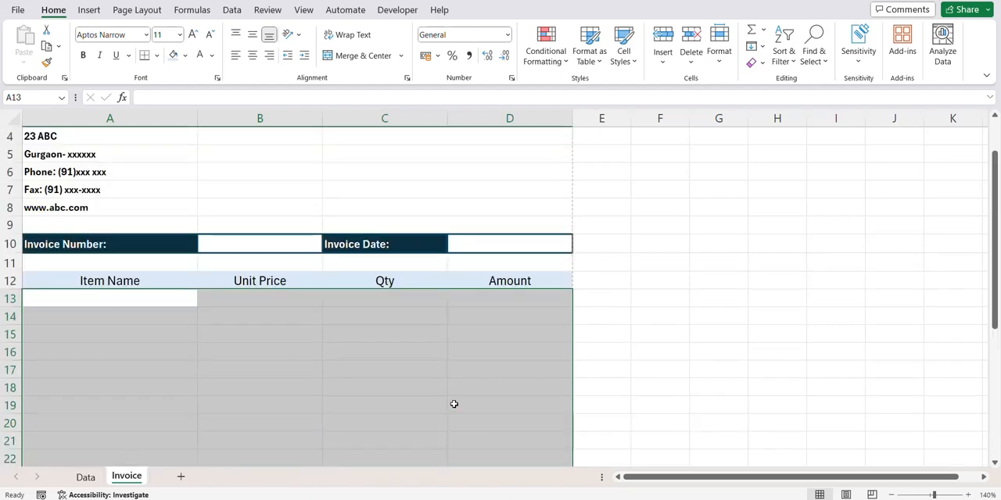
pyautogui.hotkey('ctrl', '1')
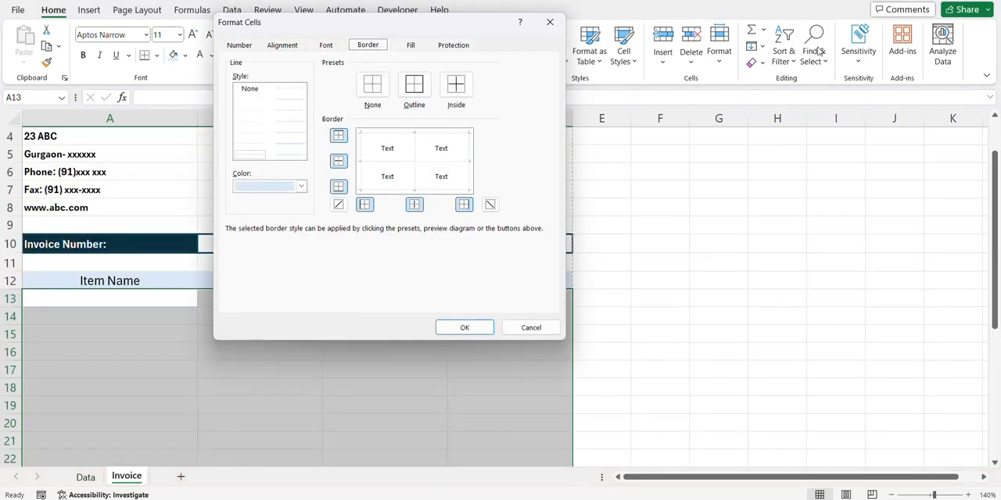
pyautogui.click(527, 327)
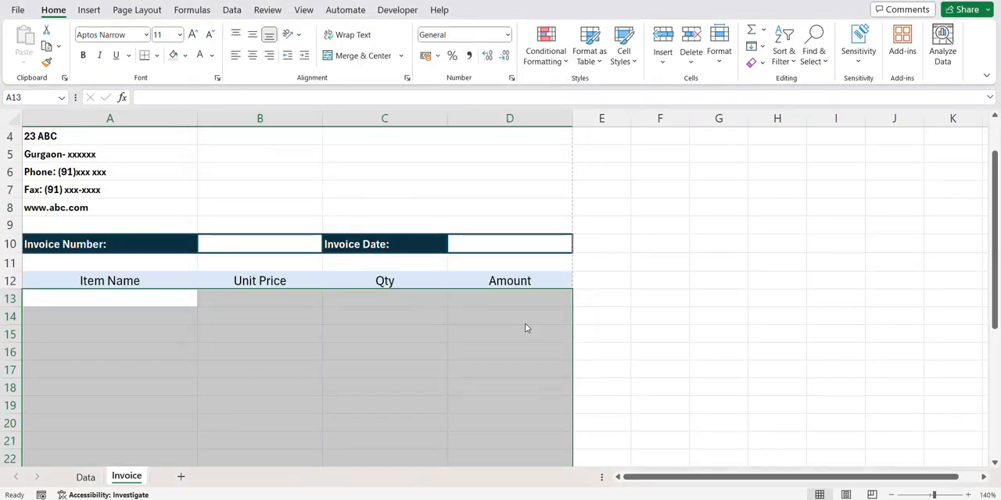
pyautogui.press('d')
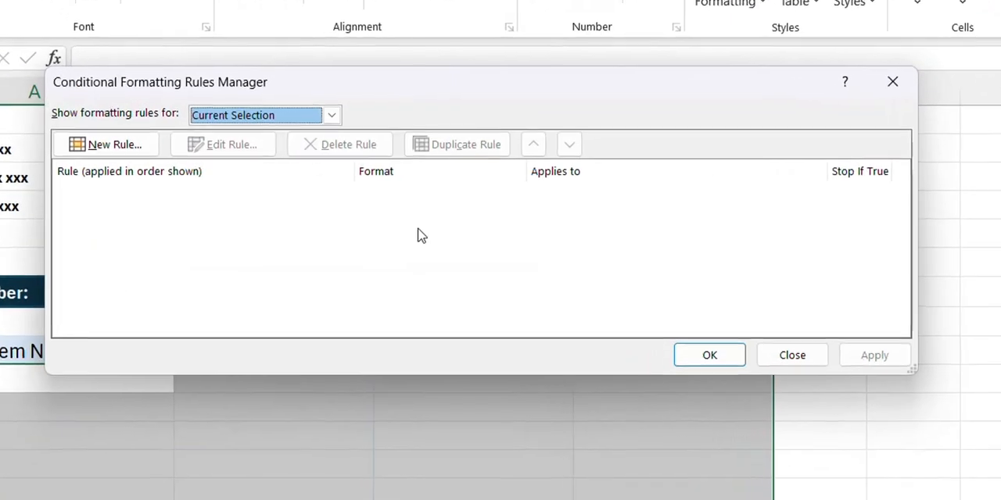
pyautogui.click(121, 153)
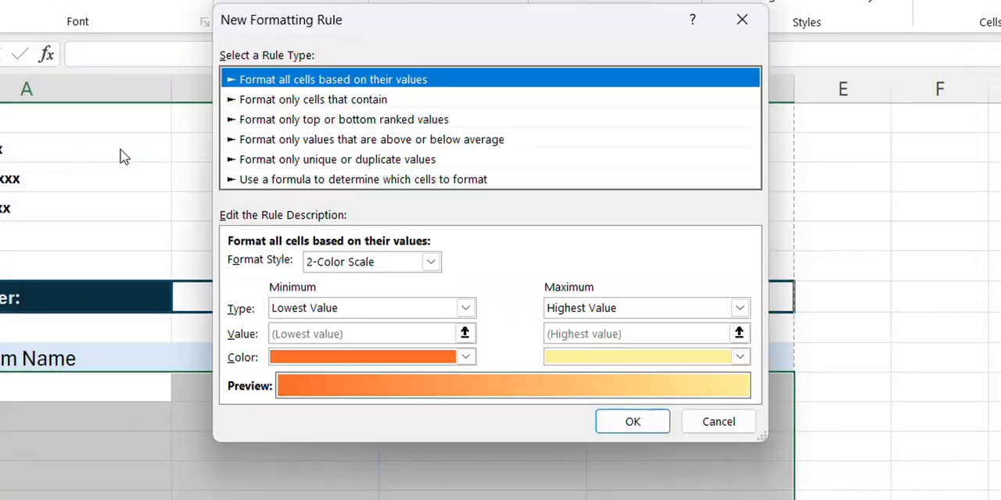
pyautogui.click(286, 181)
pyautogui.click(337, 267)
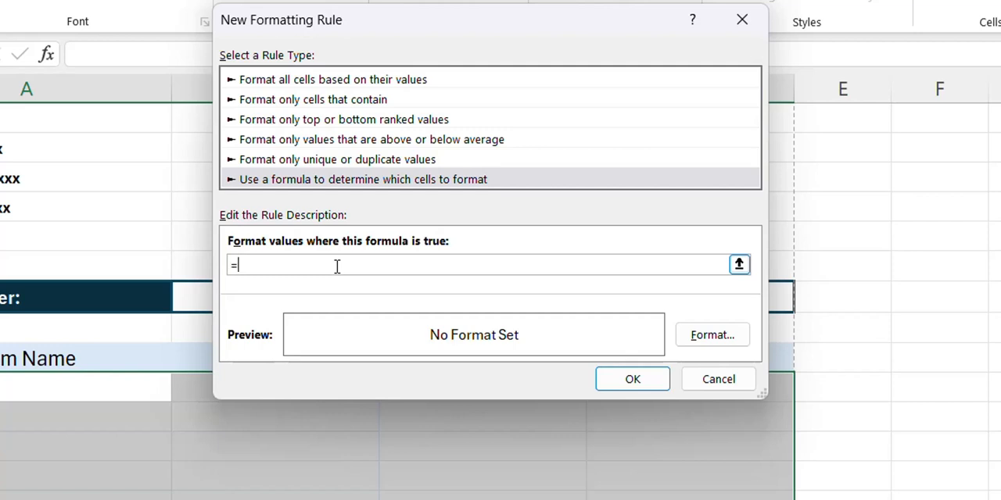
pyautogui.write('=iseve')
pyautogui.write('n(row(')
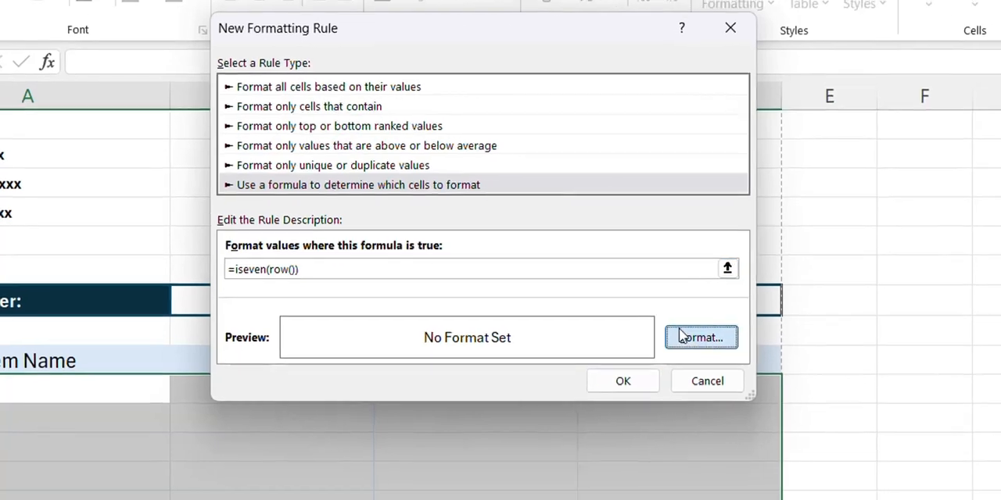
# - Set the rule's fill to the very light custom blue #F8FBFE and apply the rule to the item rows
pyautogui.click(680, 337)
pyautogui.click(387, 44)
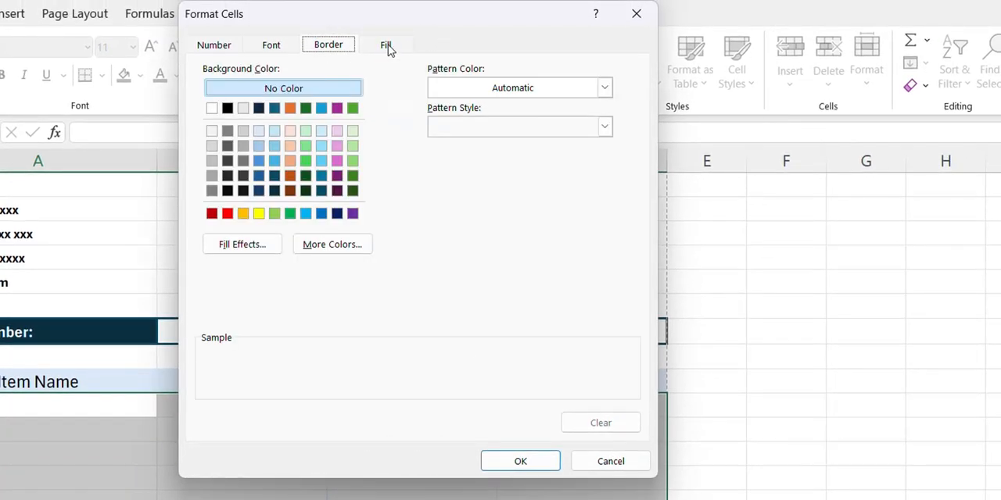
pyautogui.click(259, 131)
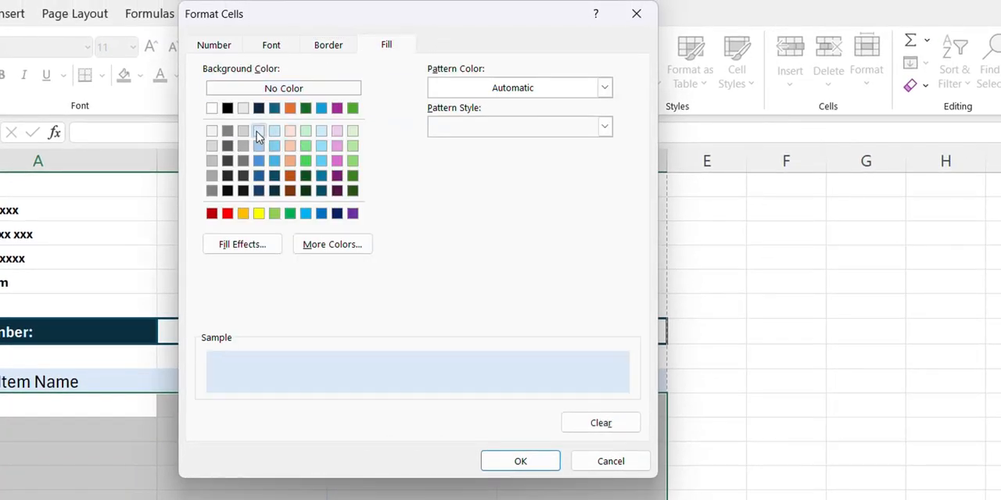
pyautogui.click(347, 246)
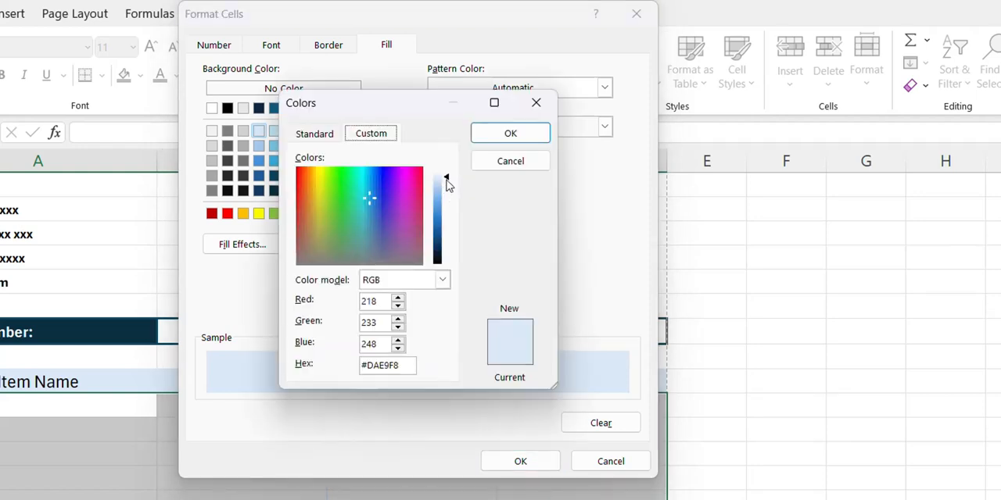
pyautogui.moveTo(447, 178); pyautogui.dragTo(448, 170)
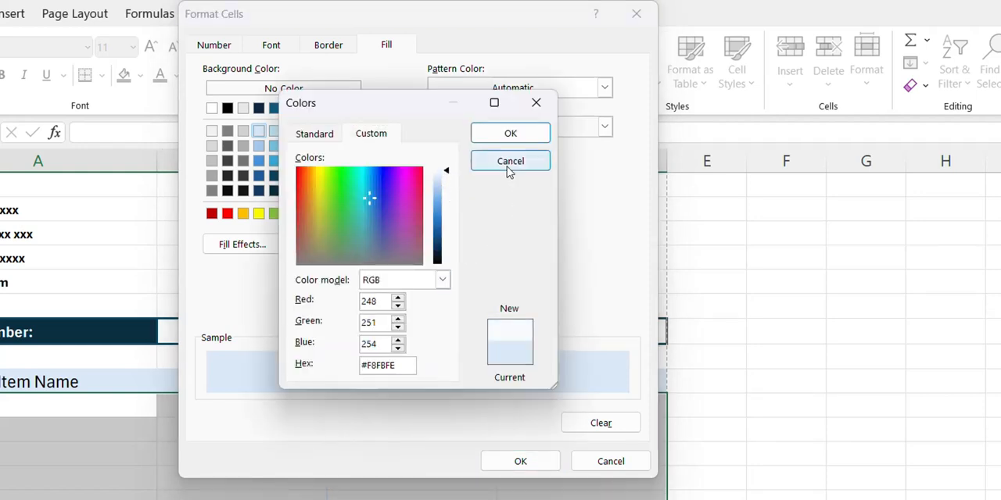
pyautogui.click(510, 135)
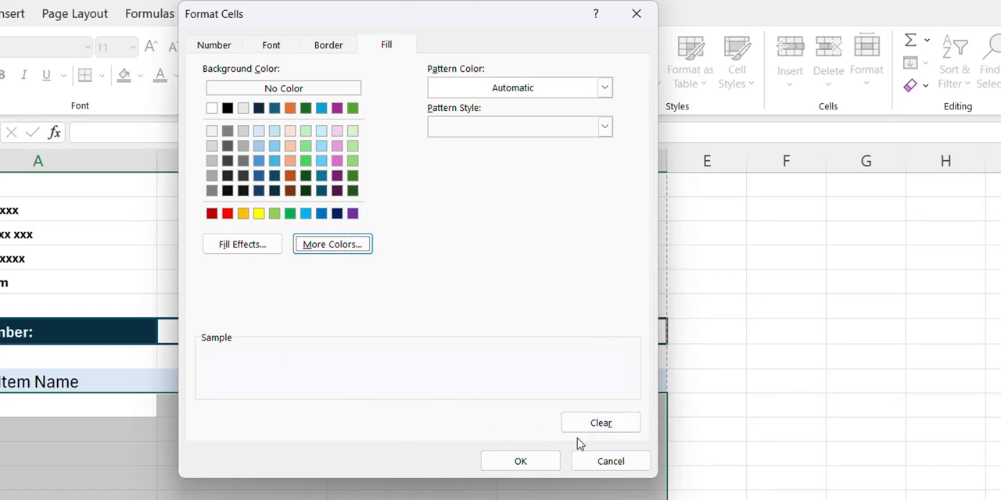
pyautogui.click(522, 462)
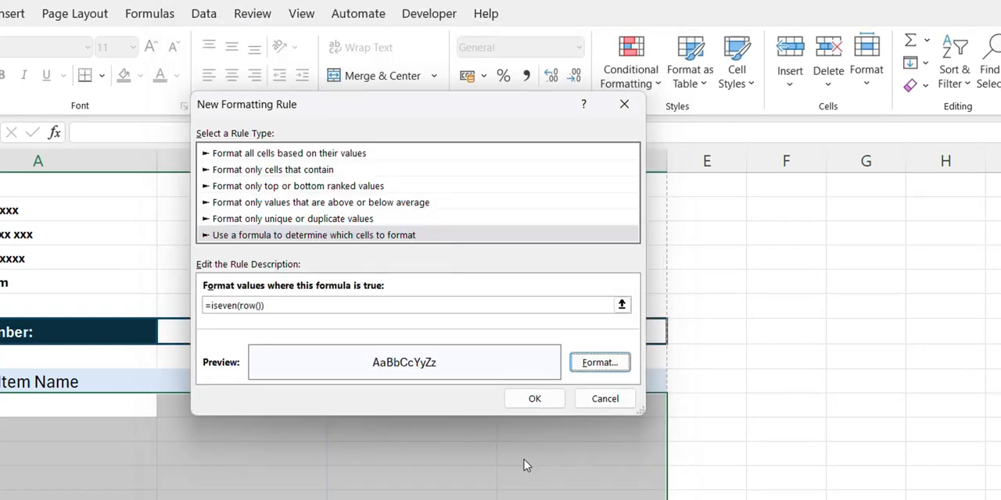
pyautogui.click(538, 401)
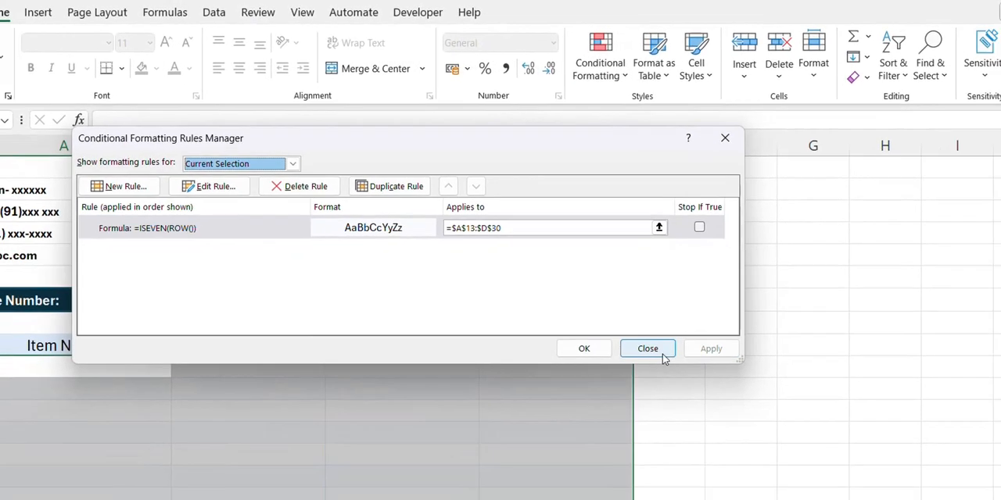
pyautogui.click(662, 358)
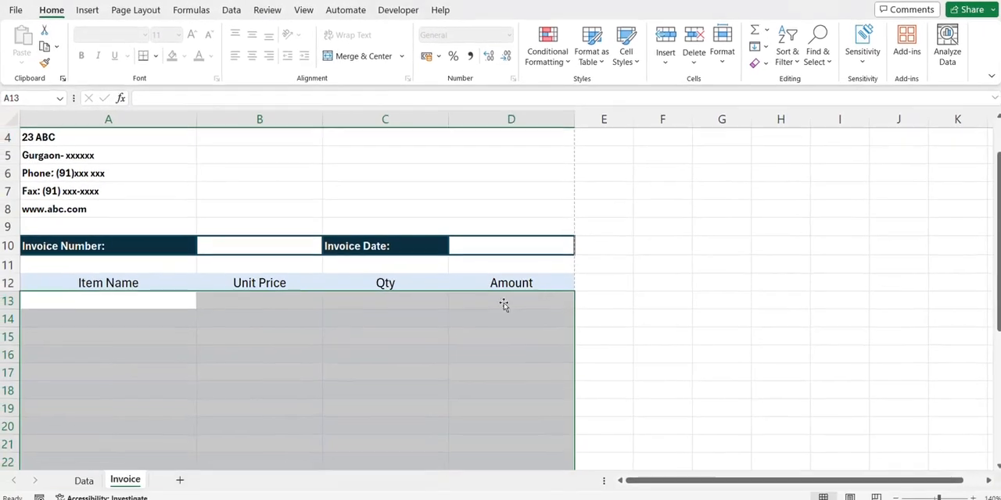
pyautogui.click(362, 417)
pyautogui.click(110, 392)
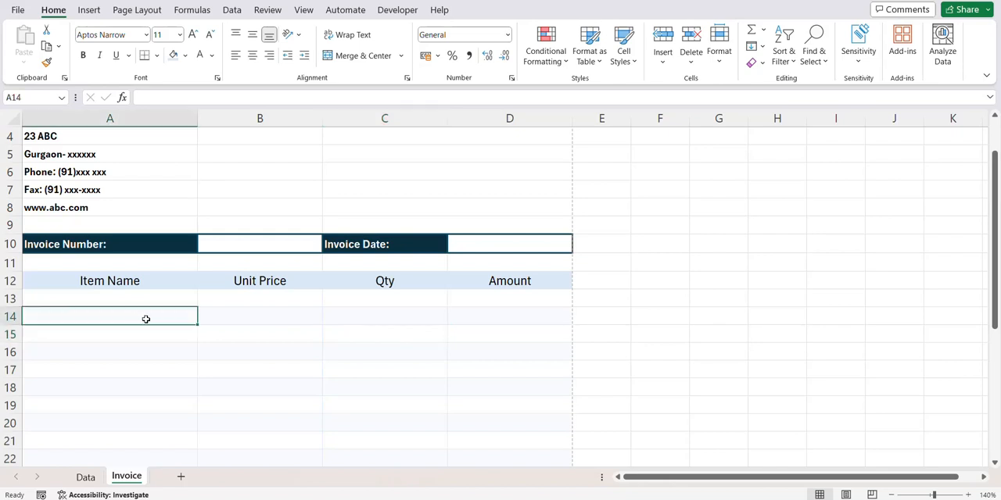
pyautogui.moveTo(145, 319); pyautogui.dragTo(429, 321)
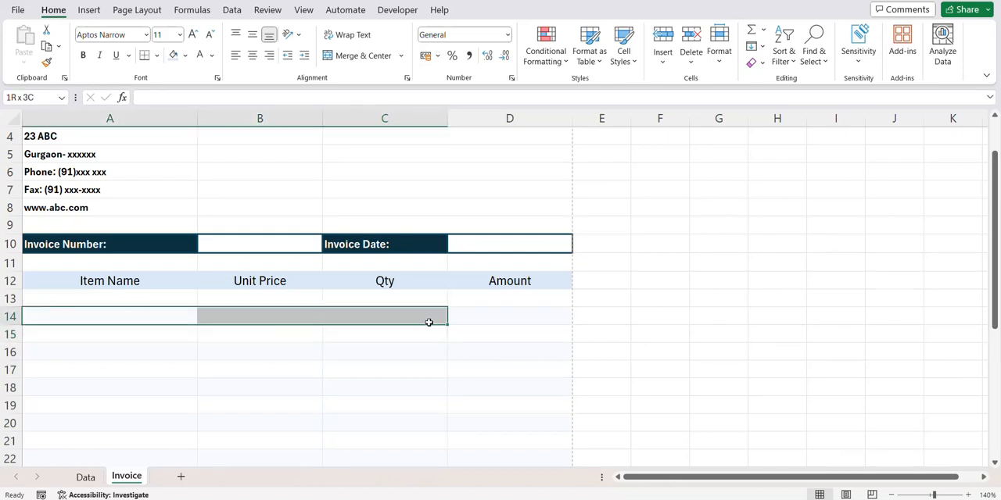
pyautogui.scroll(-5, 424, 313)
pyautogui.scroll(3, 424, 313)
# - Apply a medium blue double-line bottom border to the Subtotal cells C31:D31
pyautogui.scroll(-3, 423, 314)
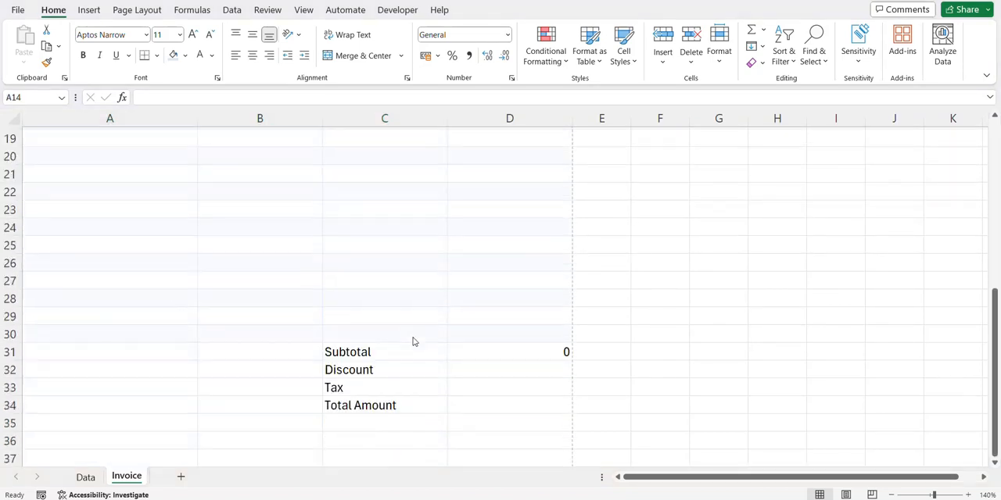
pyautogui.click(367, 351)
pyautogui.moveTo(367, 351); pyautogui.dragTo(461, 351)
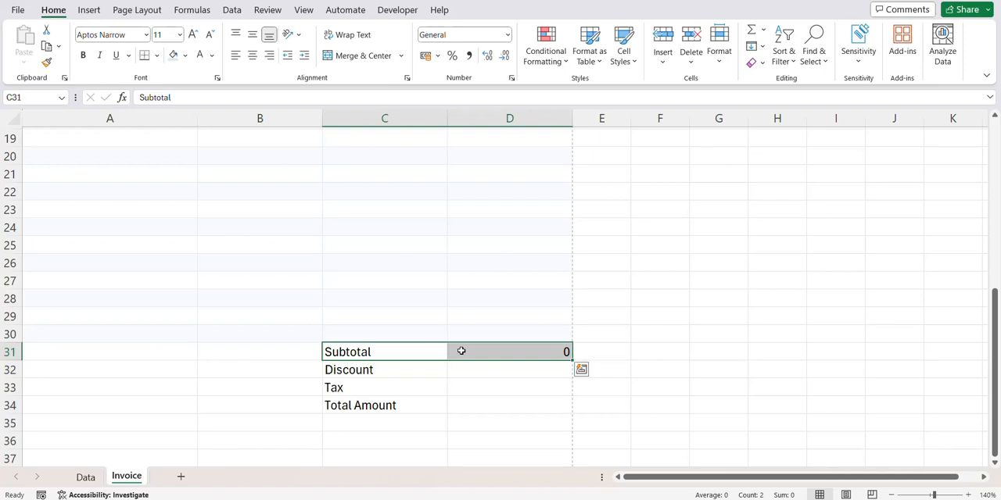
pyautogui.hotkey('ctrl', '1')
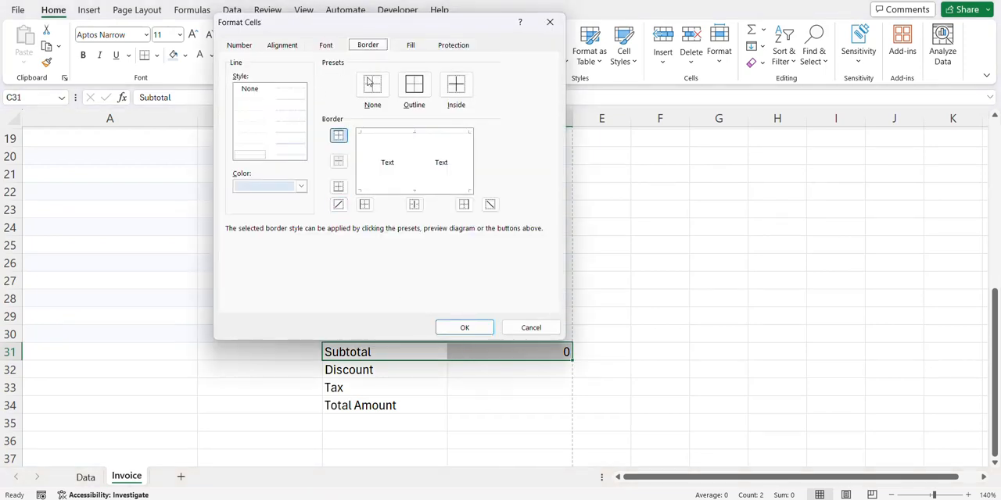
pyautogui.click(301, 186)
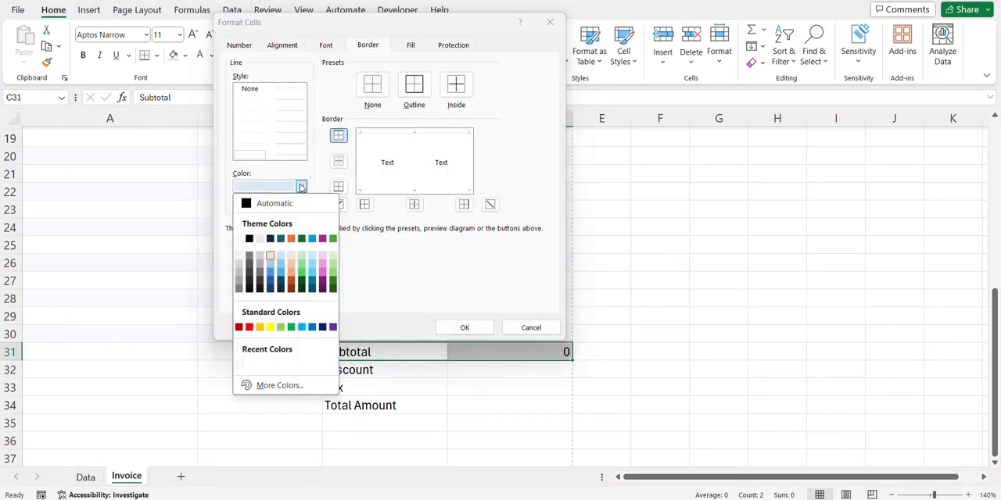
pyautogui.click(270, 271)
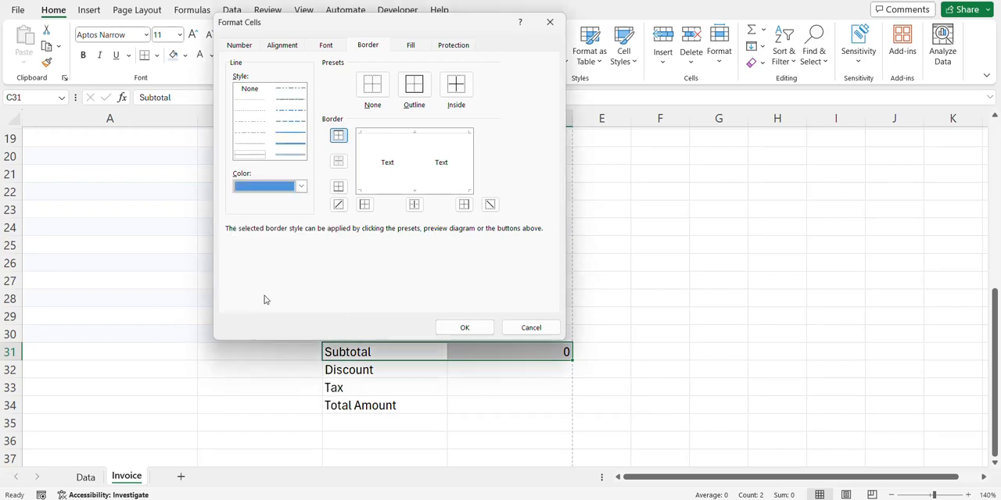
pyautogui.click(283, 156)
pyautogui.click(414, 190)
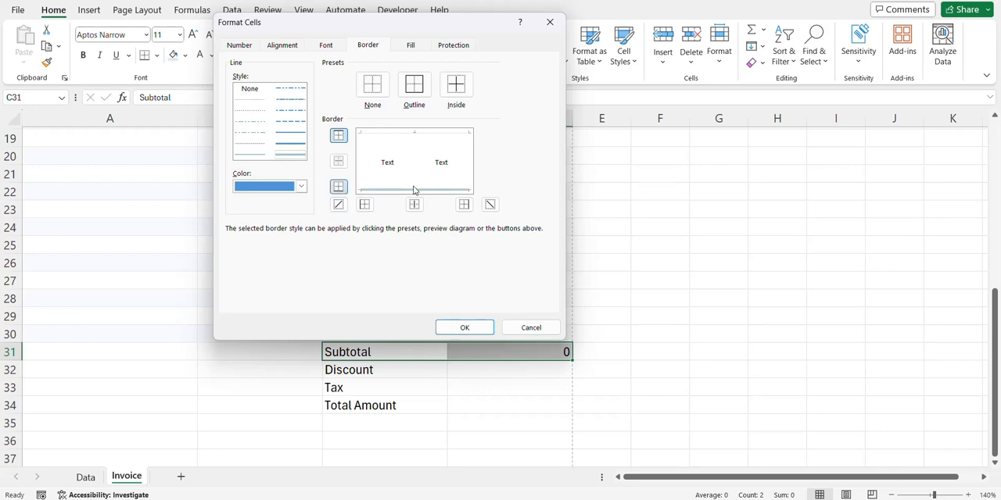
pyautogui.click(472, 327)
pyautogui.click(401, 366)
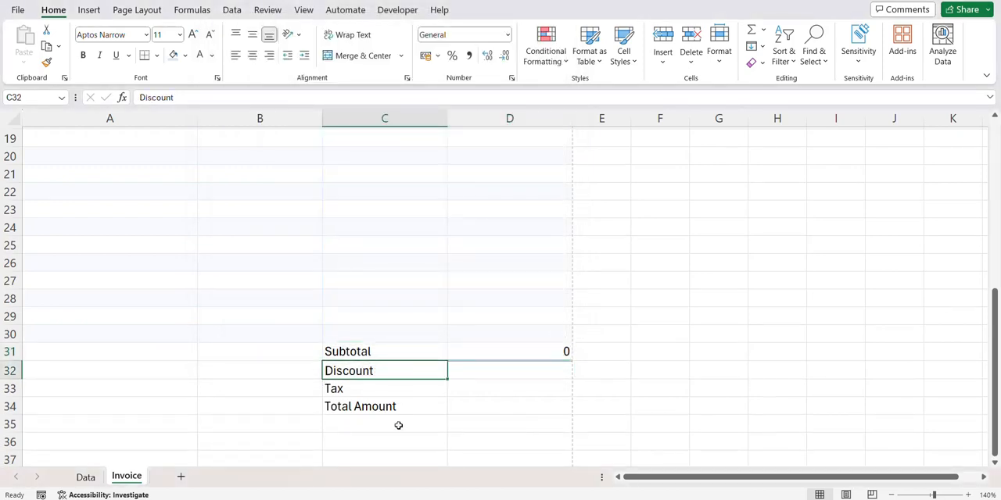
# - Try to apply a dark blue border to the Total Amount cells C34:D34
pyautogui.moveTo(381, 407); pyautogui.dragTo(458, 406)
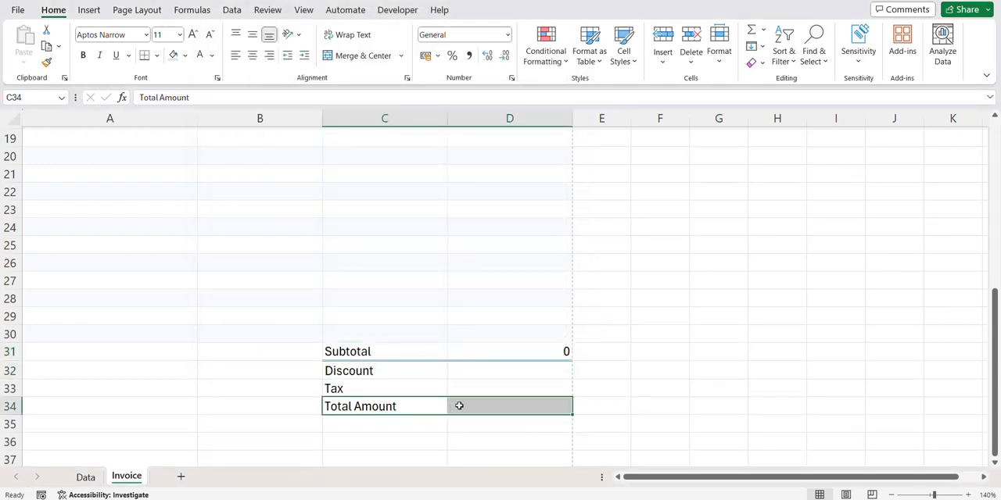
pyautogui.hotkey('ctrl', '1')
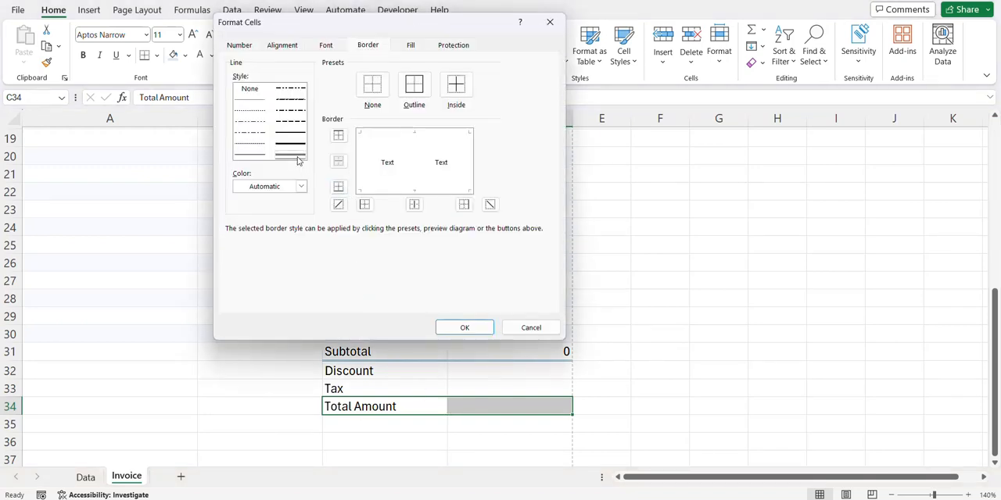
pyautogui.click(300, 186)
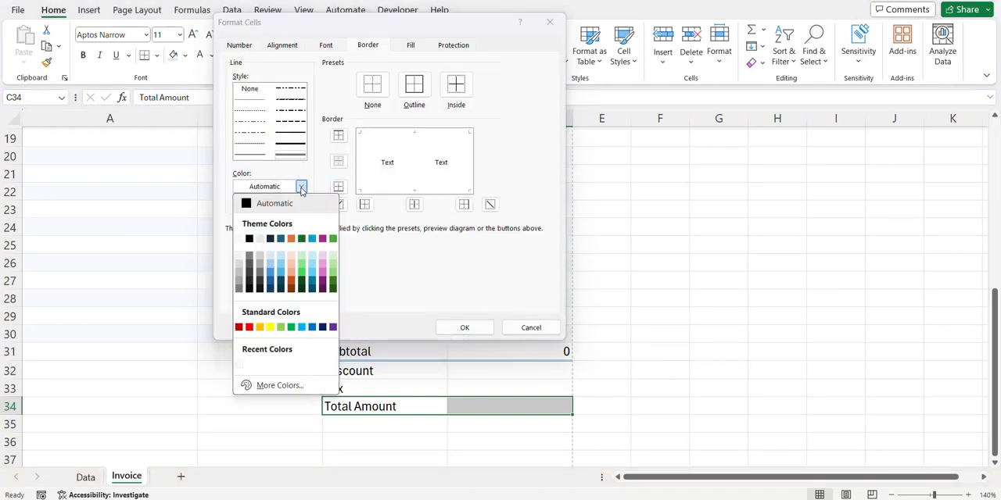
pyautogui.click(269, 279)
pyautogui.click(464, 327)
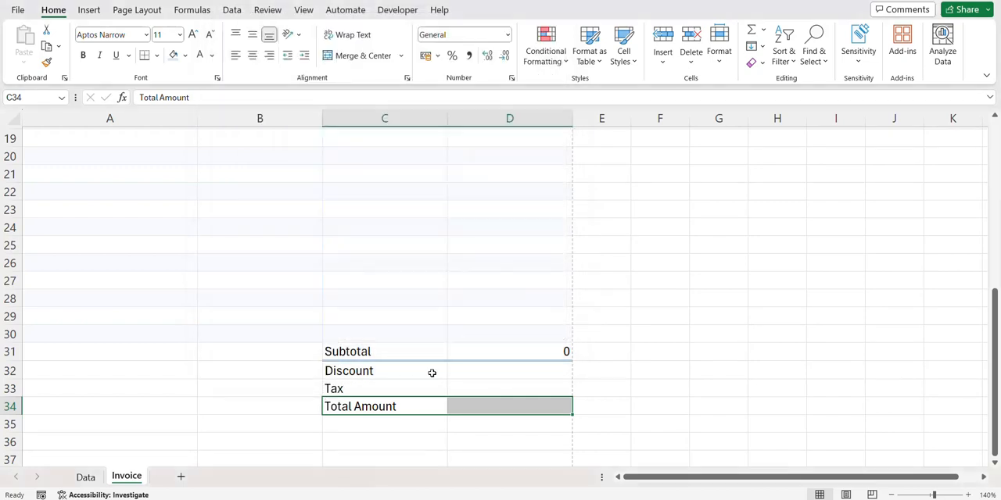
# - Apply a dark blue double-line bottom border to the Total Amount cells C34:D34
pyautogui.click(425, 375)
pyautogui.click(457, 402)
pyautogui.hotkey('ctrl', '1')
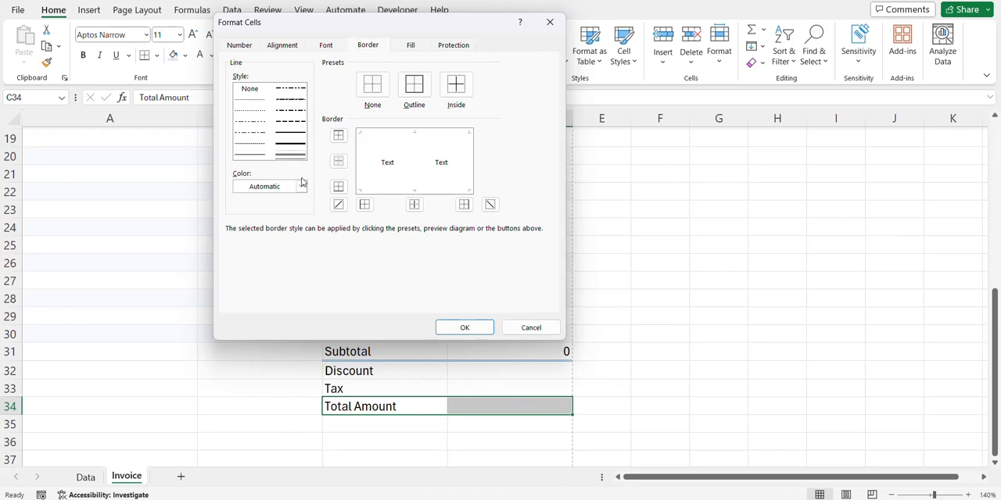
pyautogui.click(301, 186)
pyautogui.click(270, 281)
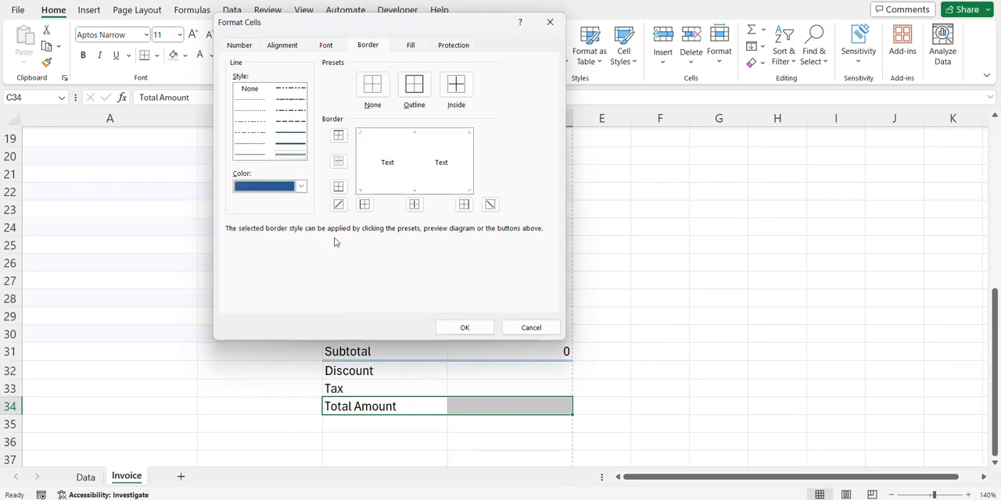
pyautogui.click(387, 191)
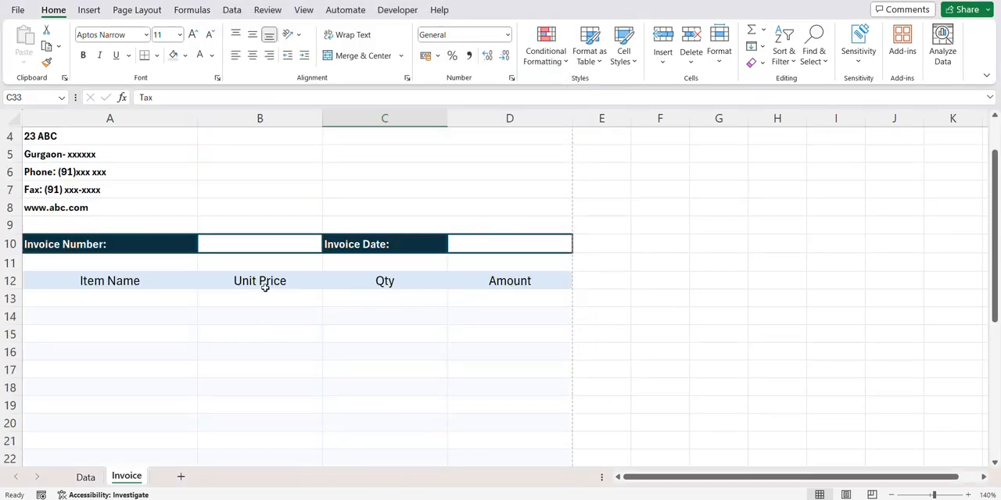
# - Name the blank invoice number cell B10 Invoice_Number
pyautogui.click(263, 241)
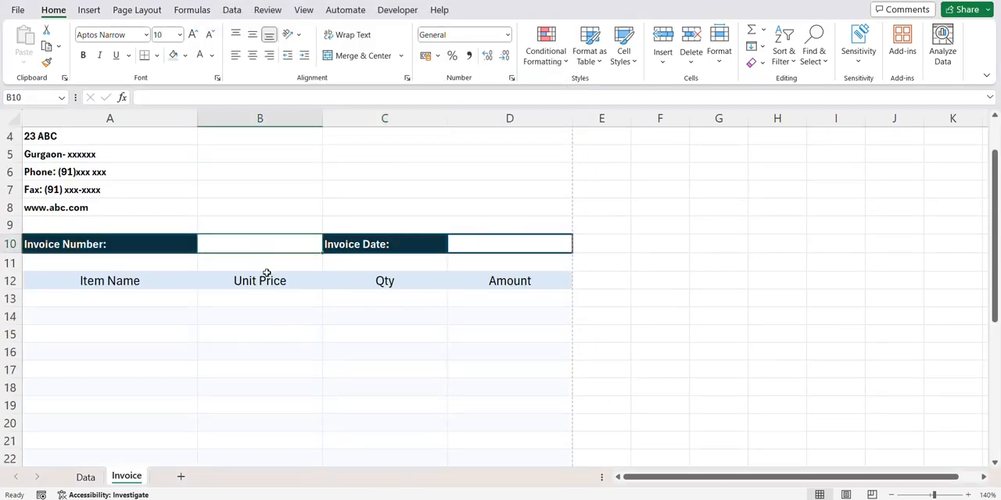
pyautogui.scroll(1, 266, 273)
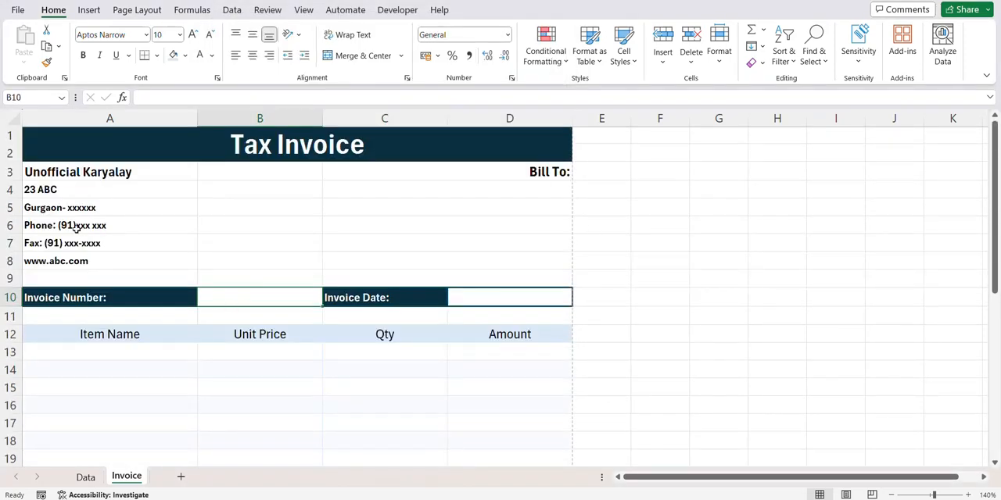
pyautogui.click(35, 99)
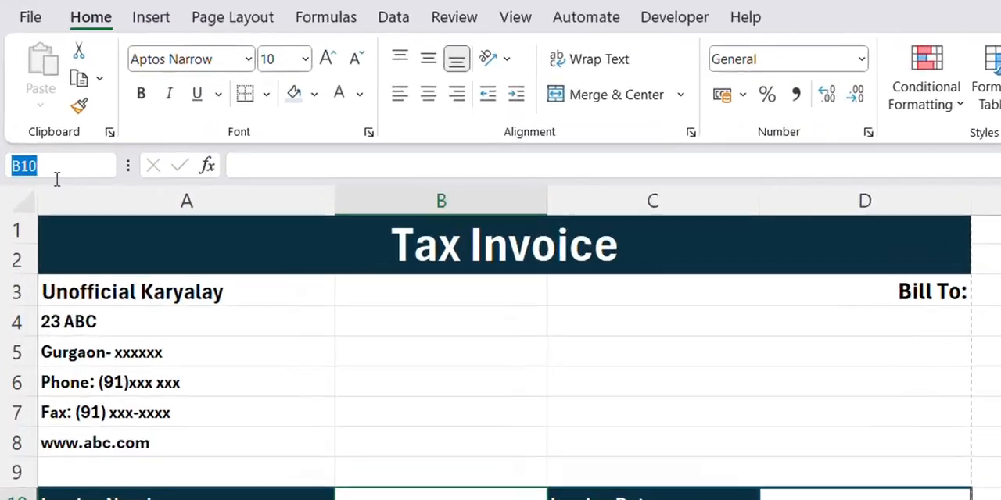
pyautogui.write('Invoice_Num')
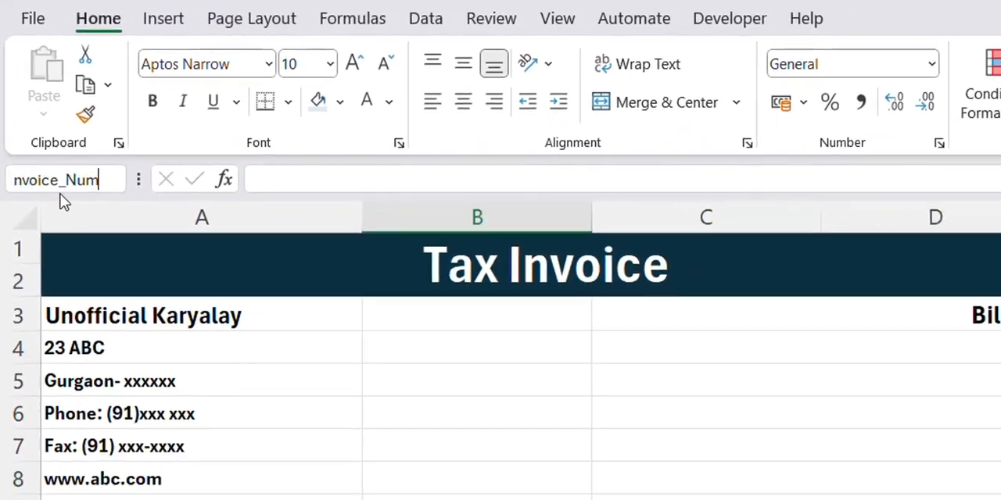
pyautogui.write('ber')
pyautogui.press('Return')
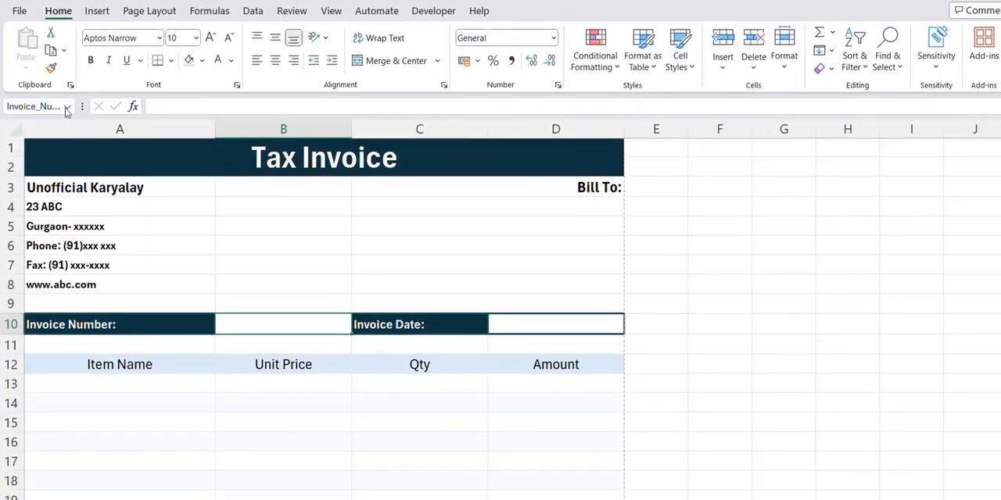
pyautogui.click(117, 181)
pyautogui.click(118, 182)
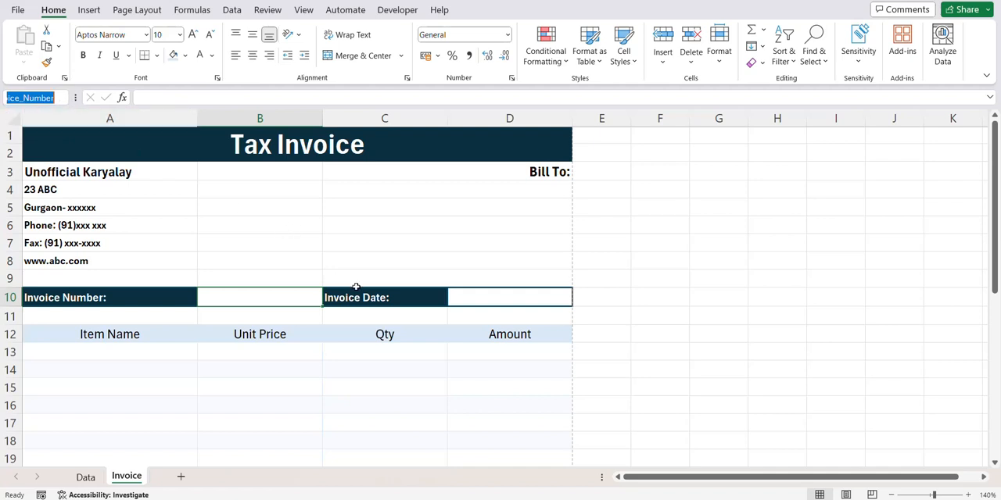
pyautogui.click(708, 139)
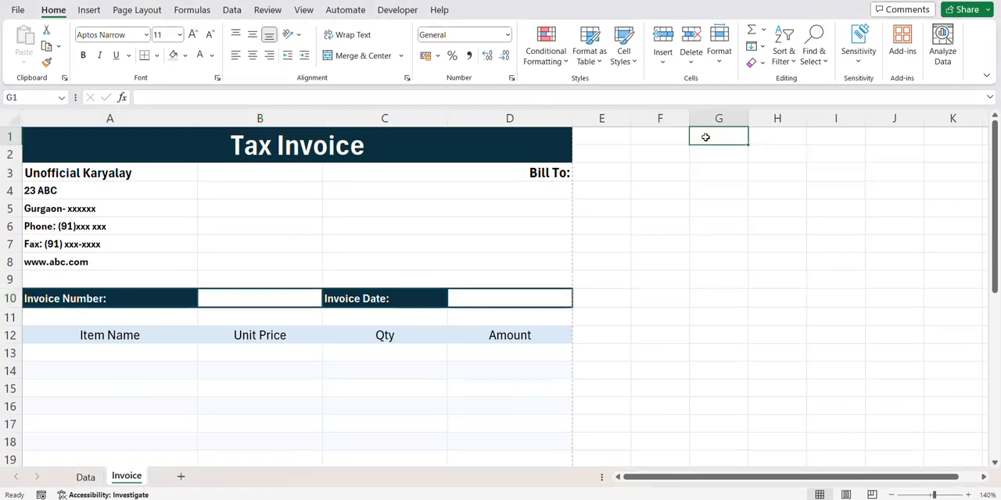
pyautogui.write('=un')
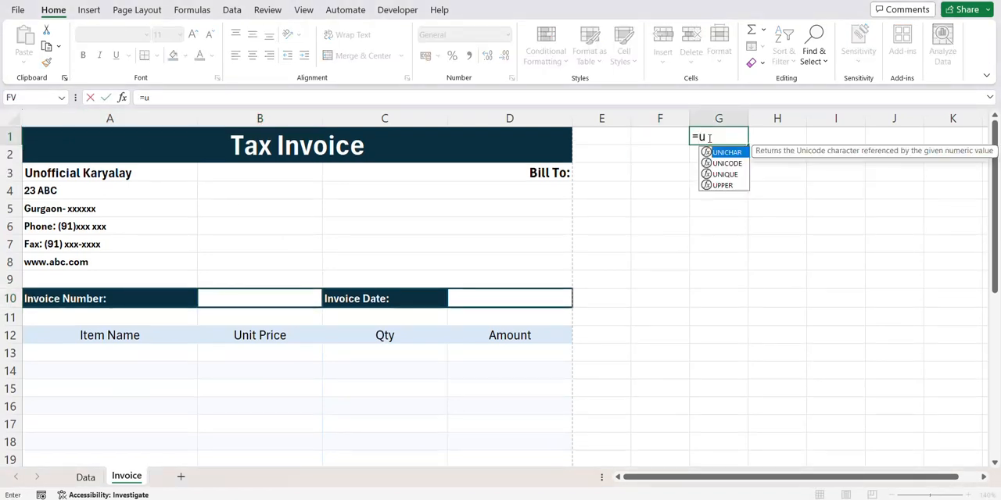
pyautogui.press('Down')
pyautogui.press('Down')
pyautogui.press('Tab')
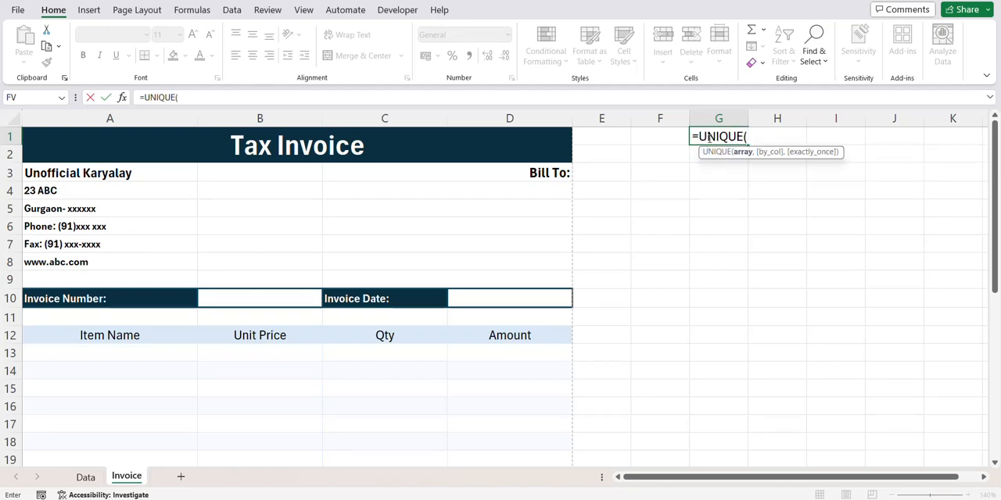
# - Check the name of the invoice table on the Data sheet and return to the Invoice sheet
pyautogui.click(86, 477)
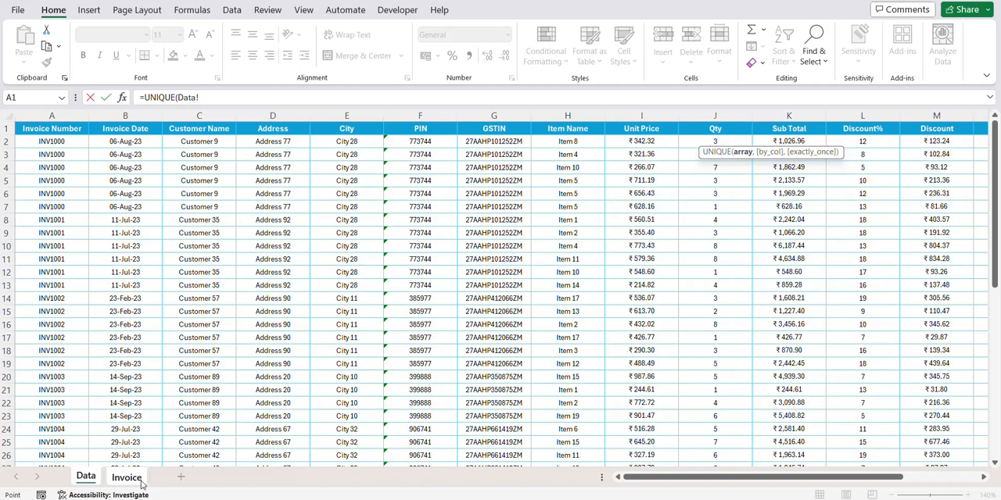
pyautogui.press('Escape')
pyautogui.click(485, 10)
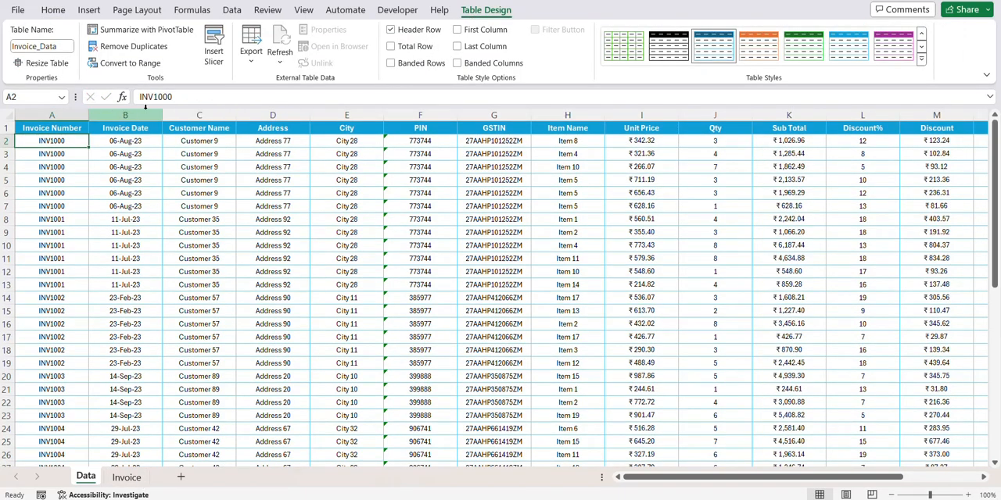
pyautogui.click(127, 477)
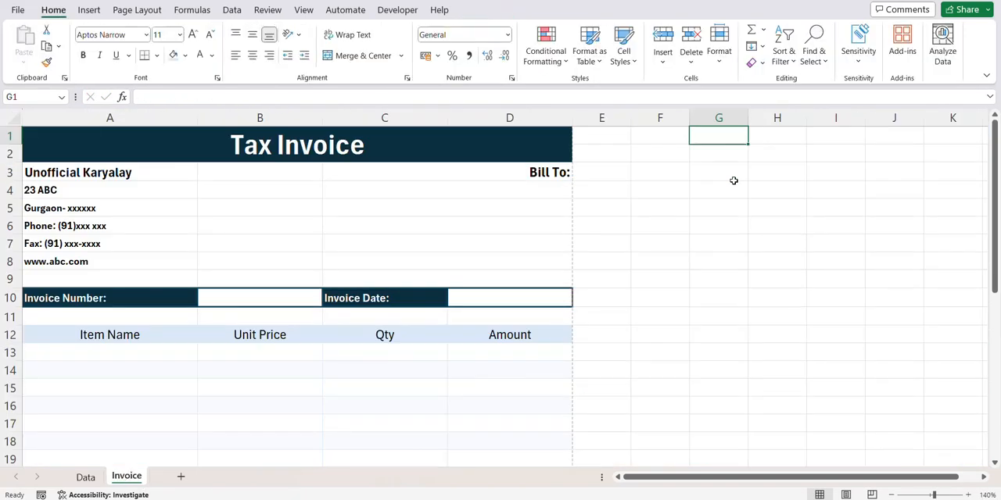
# - Enter the formula =UNIQUE(Invoice_Data(Invoice_Number)) in G1 of the Invoice sheet
pyautogui.write('=uniq')
pyautogui.press('Tab')
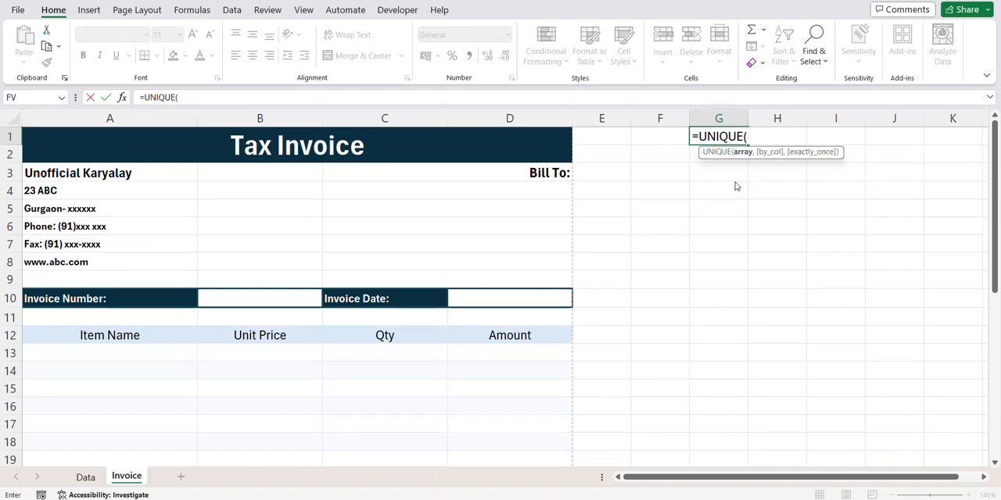
pyautogui.write('invo')
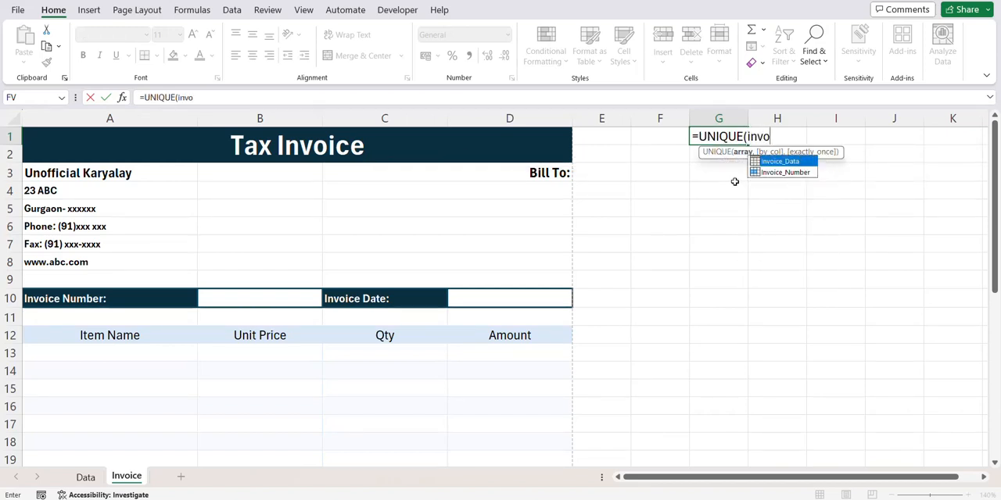
pyautogui.press('Tab')
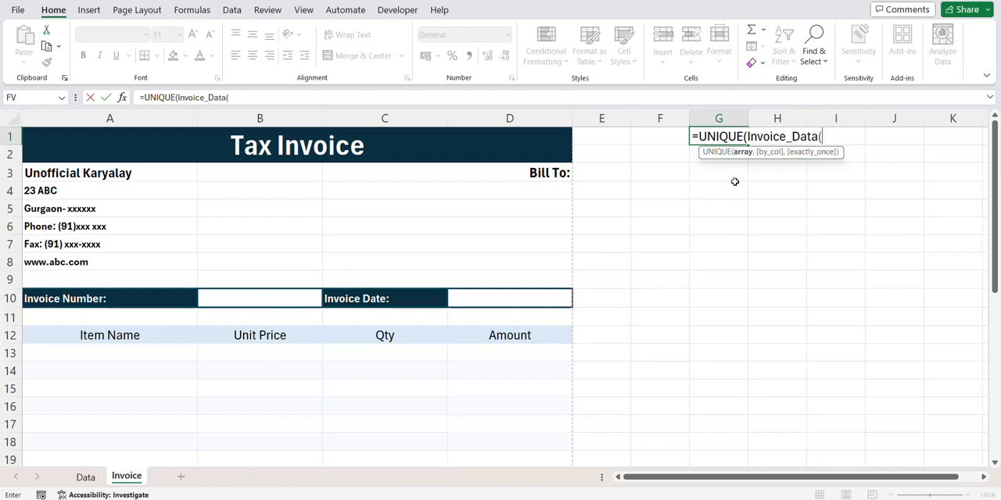
pyautogui.write('(In')
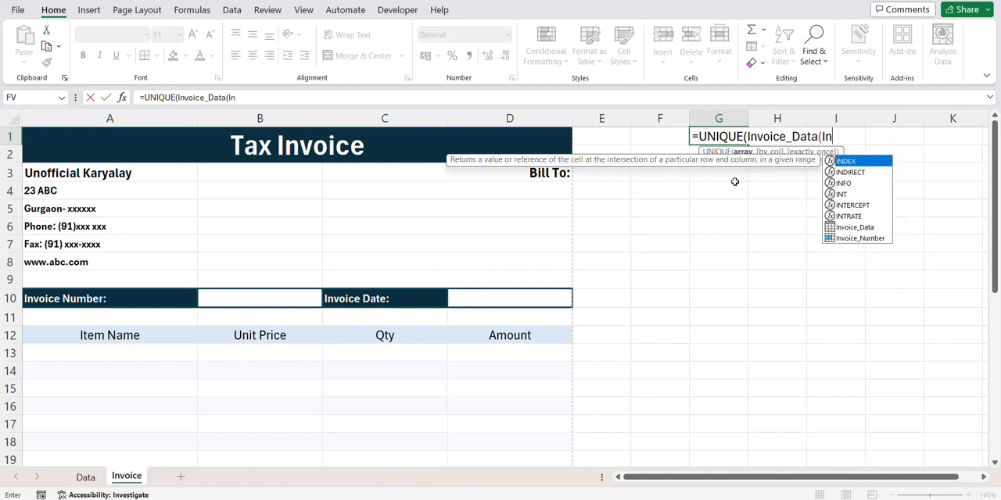
pyautogui.click(848, 240)
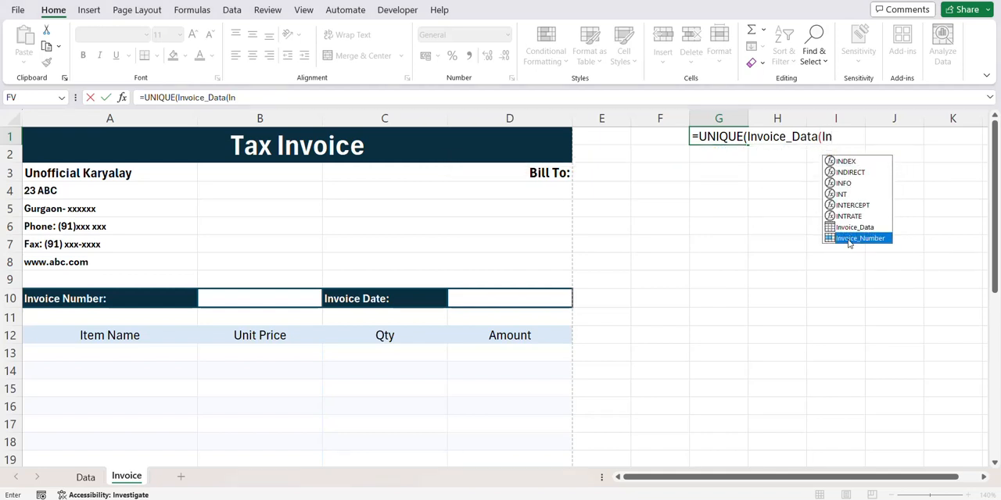
pyautogui.doubleClick(848, 238)
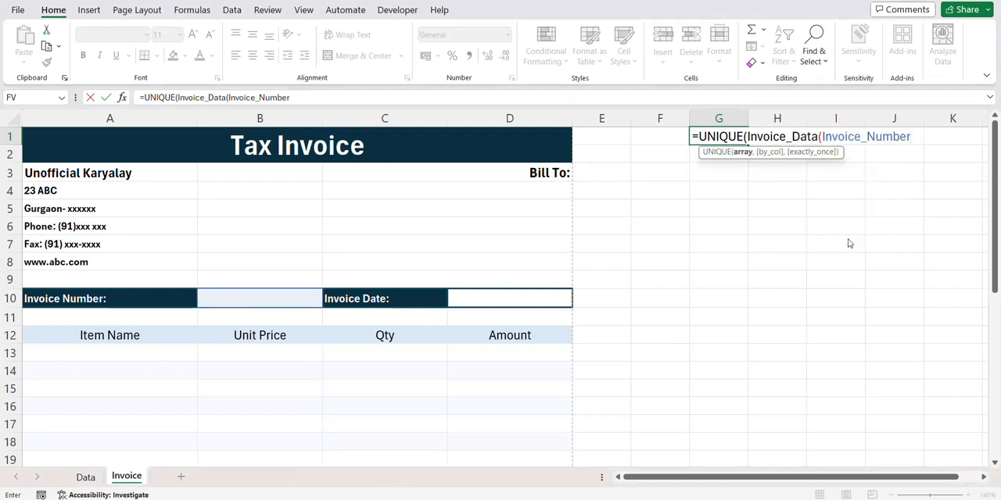
pyautogui.write('))')
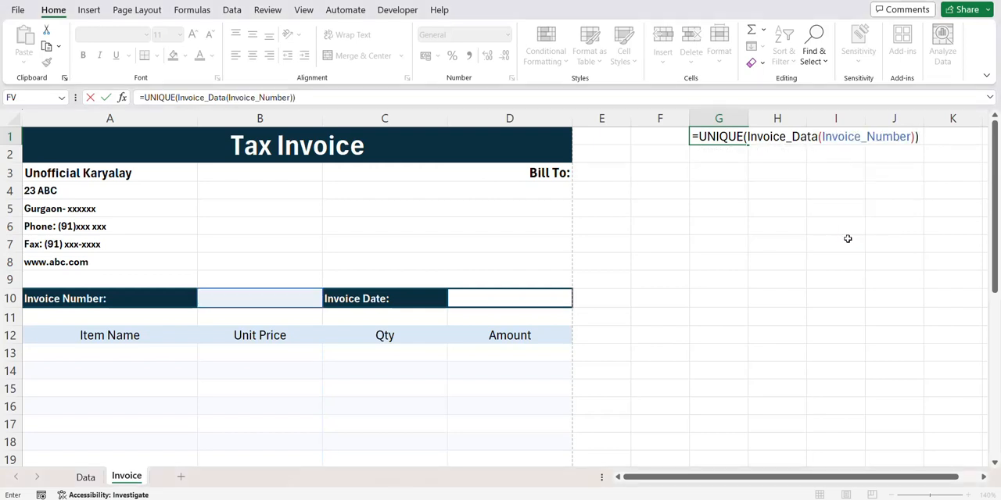
pyautogui.press('Return')
pyautogui.press('Up')
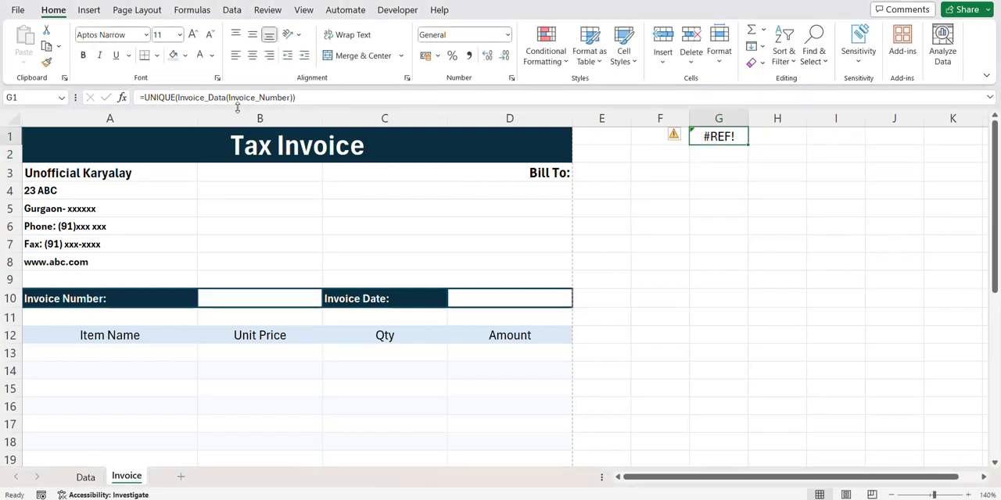
# - Correct the G1 formula to use square brackets, as =UNIQUE(Invoice_Data[Invoice Number])
pyautogui.click(232, 94)
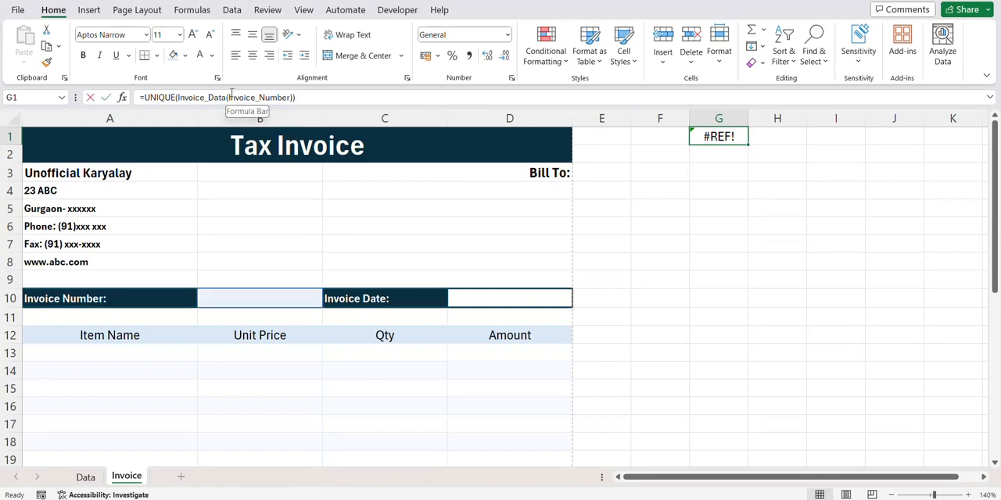
pyautogui.press('BackSpace')
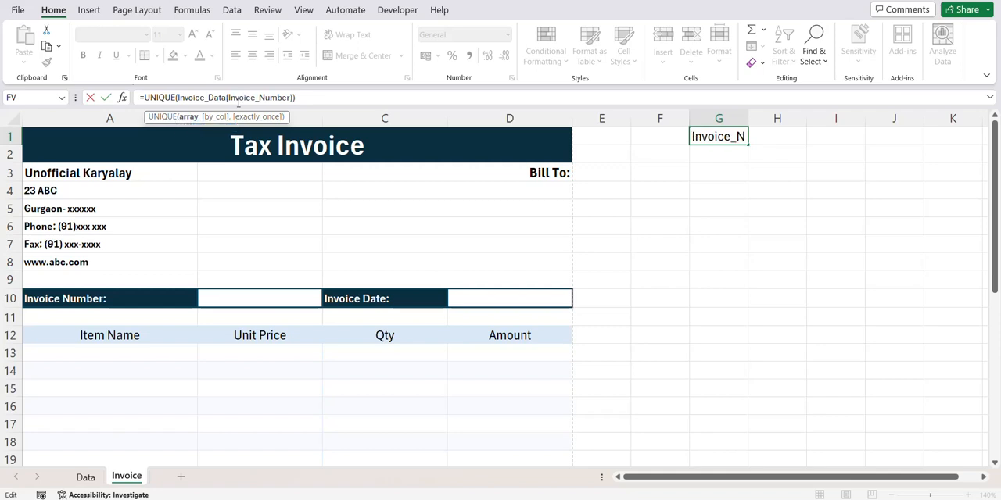
pyautogui.write('[')
pyautogui.click(294, 98)
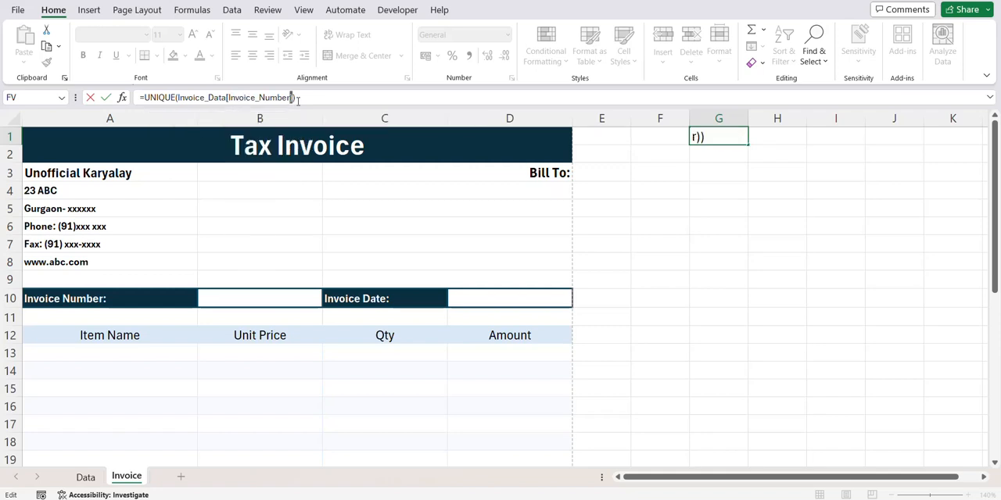
pyautogui.write(']')
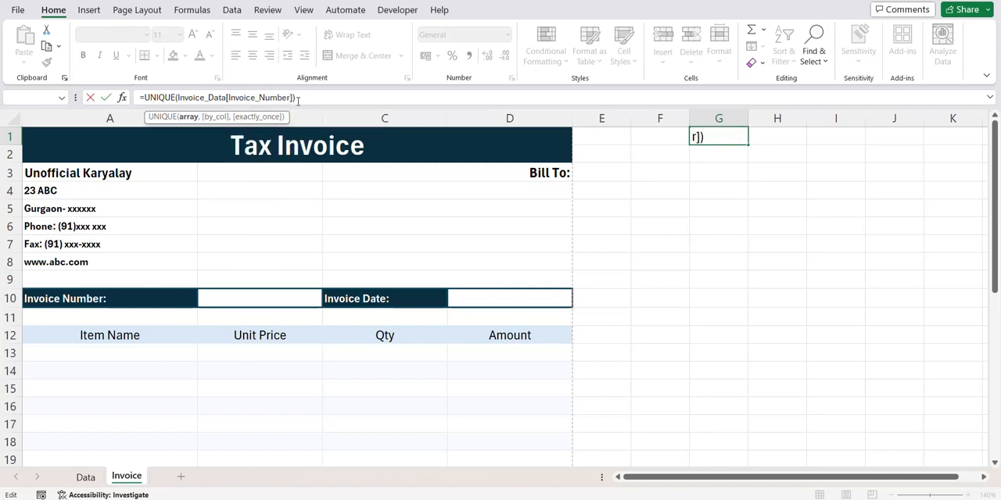
pyautogui.press('Return')
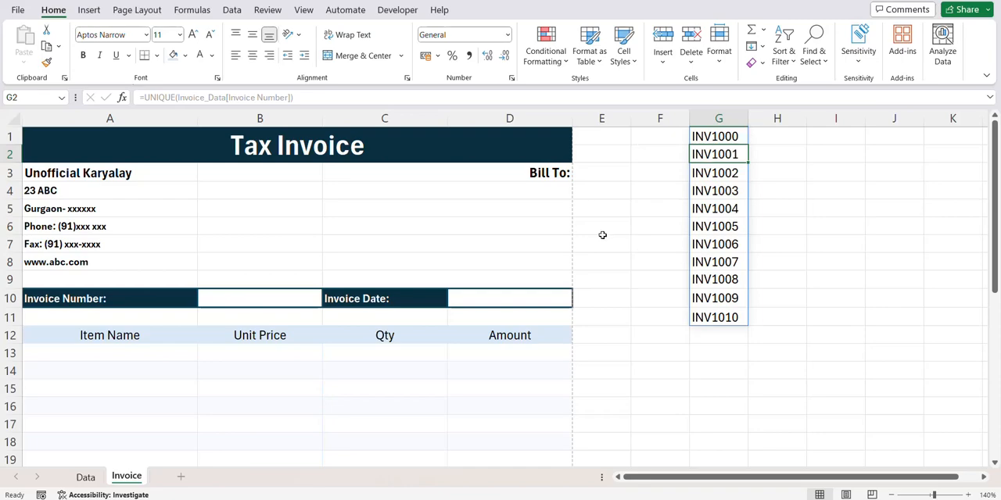
# - Add a list validation with the source =$G$1# to the invoice number cell B10 and choose INV1001 from it
pyautogui.click(245, 301)
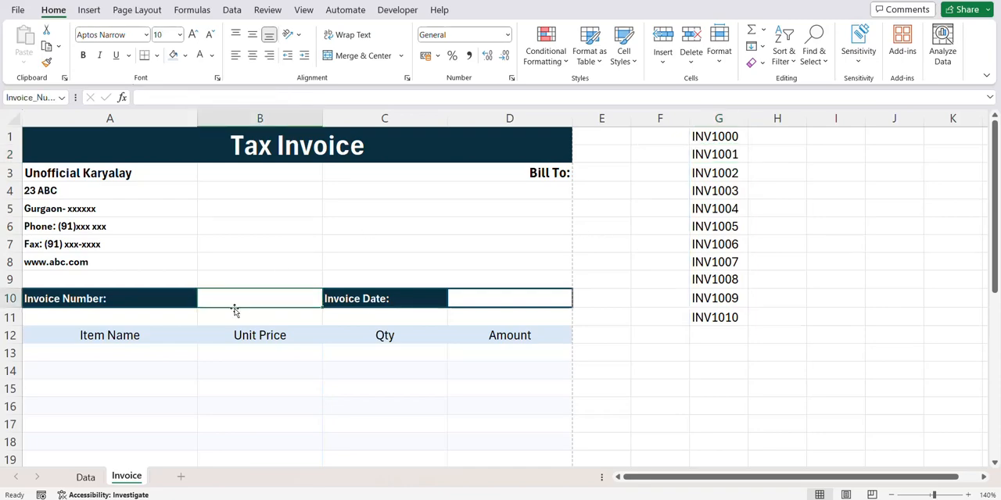
pyautogui.click(233, 10)
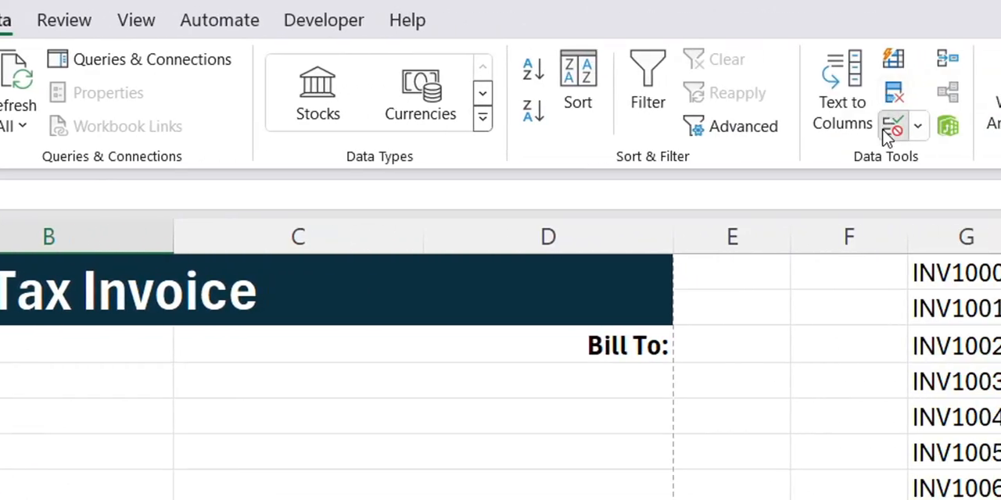
pyautogui.click(891, 129)
pyautogui.click(276, 122)
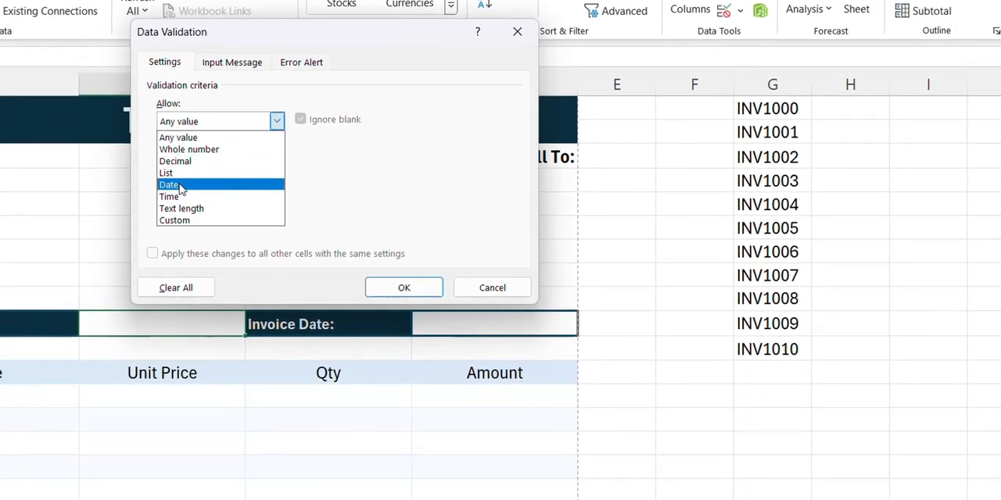
pyautogui.click(168, 173)
pyautogui.click(192, 193)
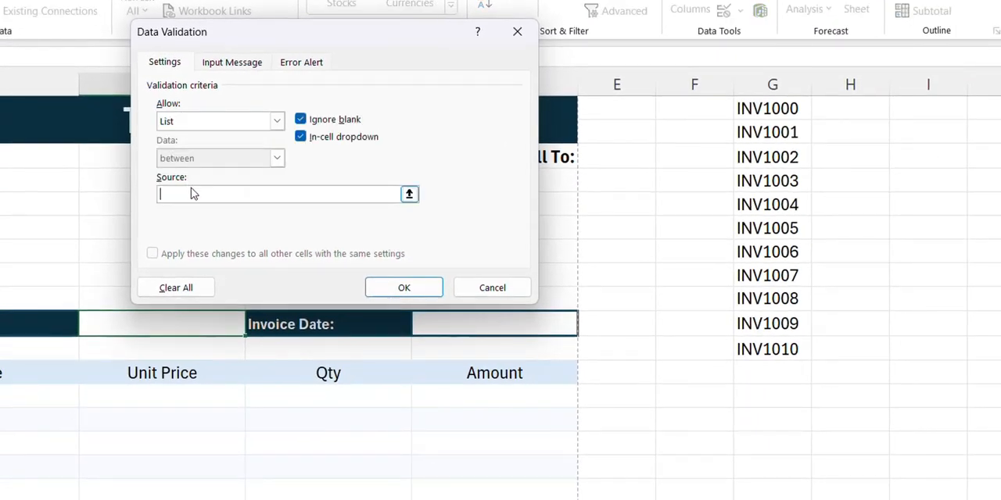
pyautogui.click(756, 107)
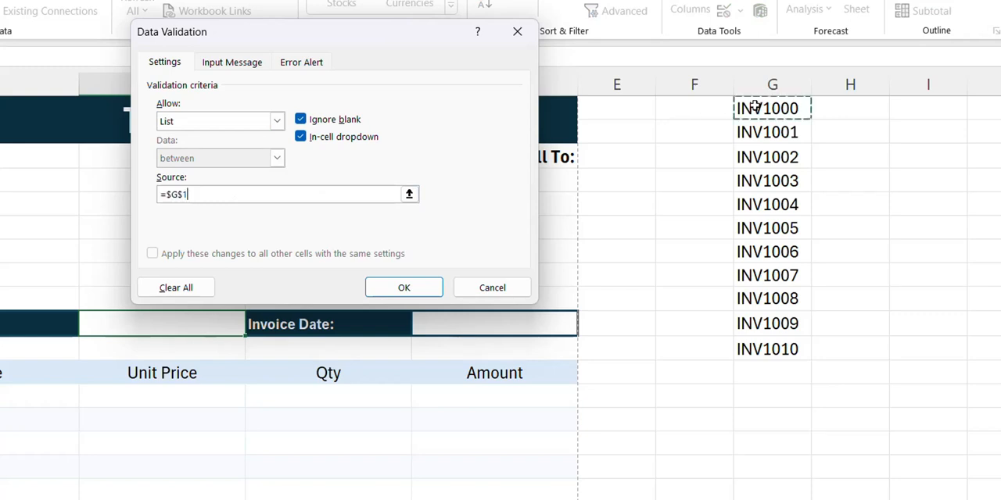
pyautogui.write('#')
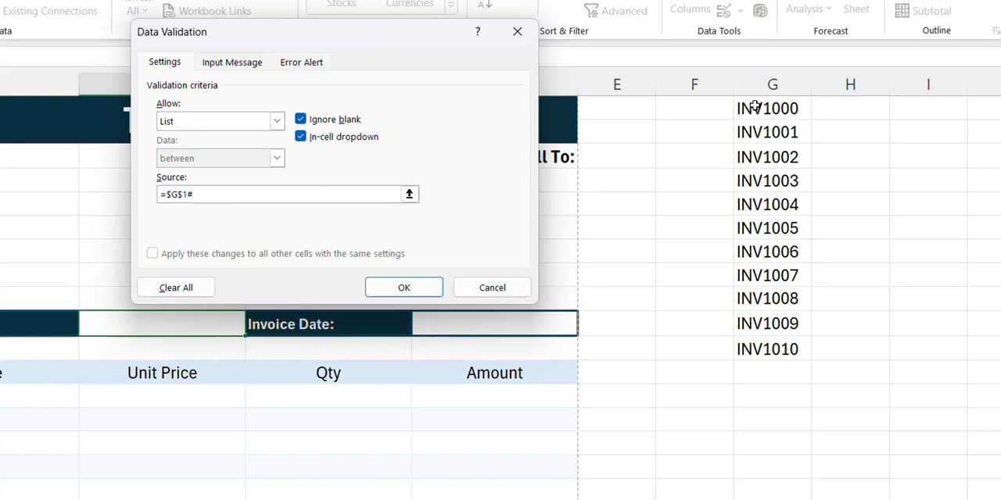
pyautogui.click(435, 287)
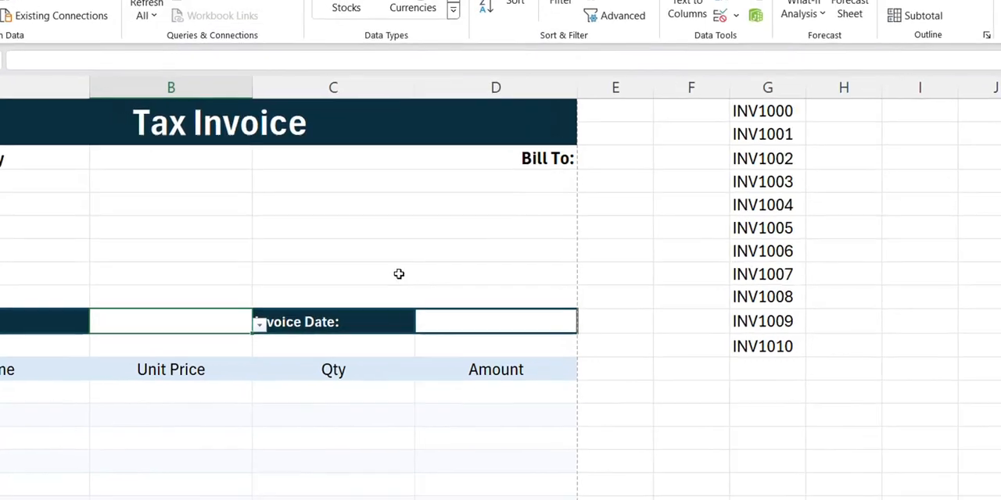
pyautogui.click(259, 324)
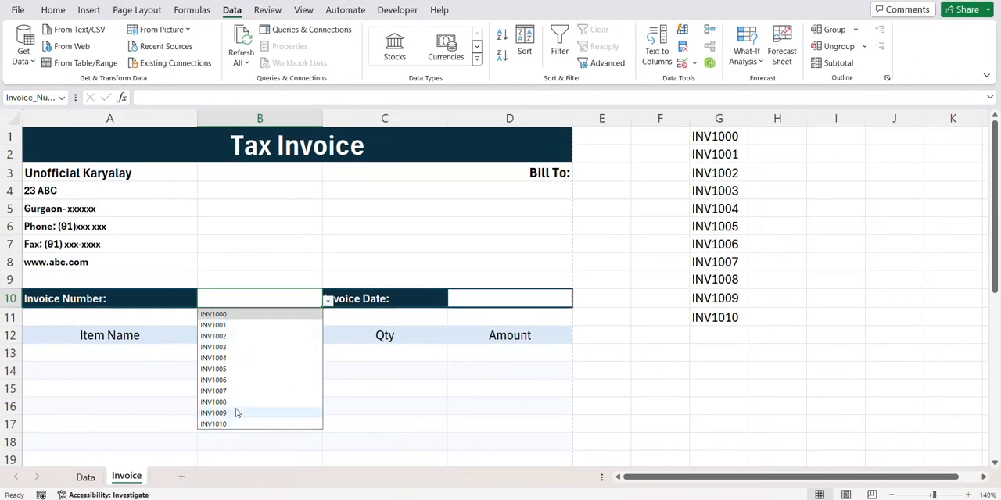
pyautogui.click(231, 325)
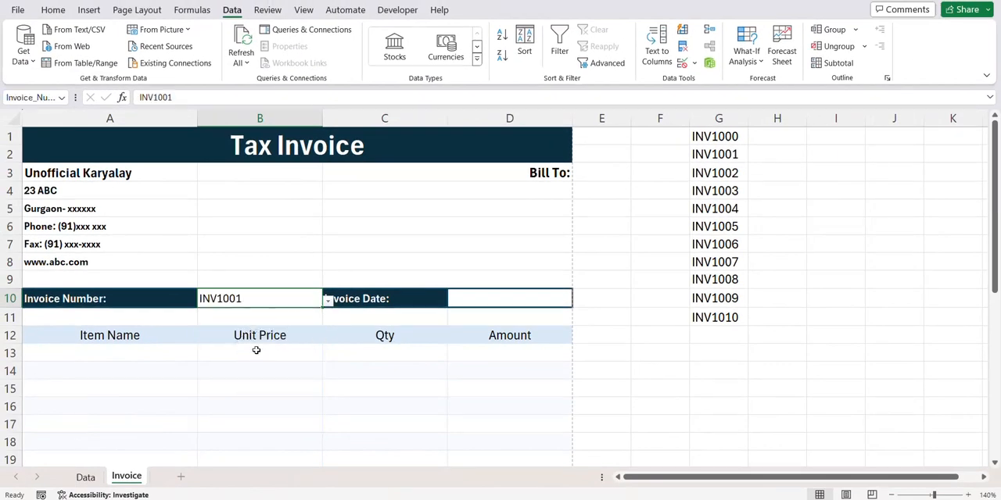
# - Begin an XLOOKUP formula in C4 with Invoice_Number as the lookup value and Invoice_Data[Invoice Number] as the lookup array
pyautogui.click(519, 187)
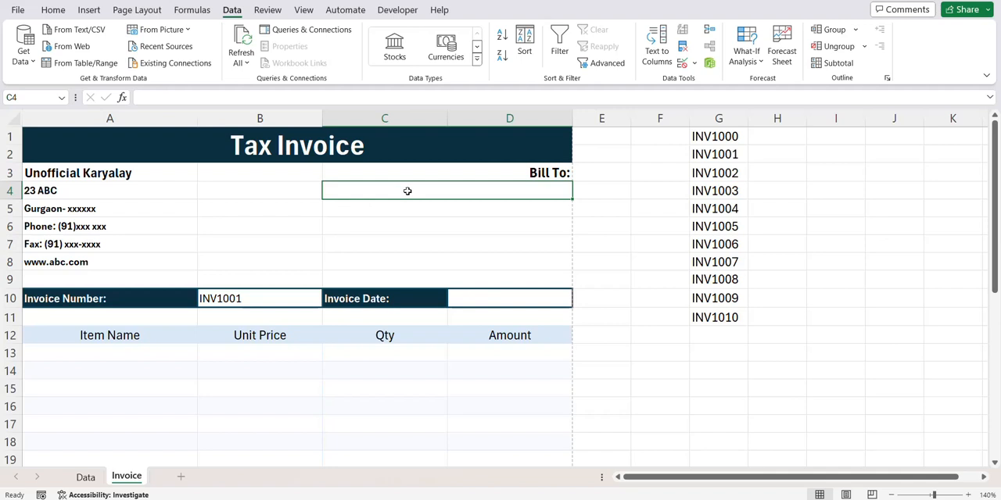
pyautogui.write('=xloo')
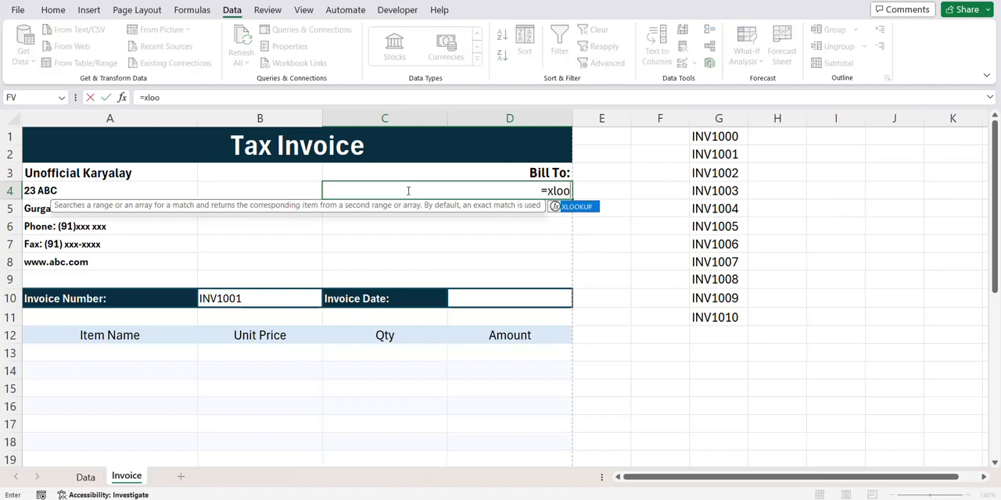
pyautogui.press('Tab')
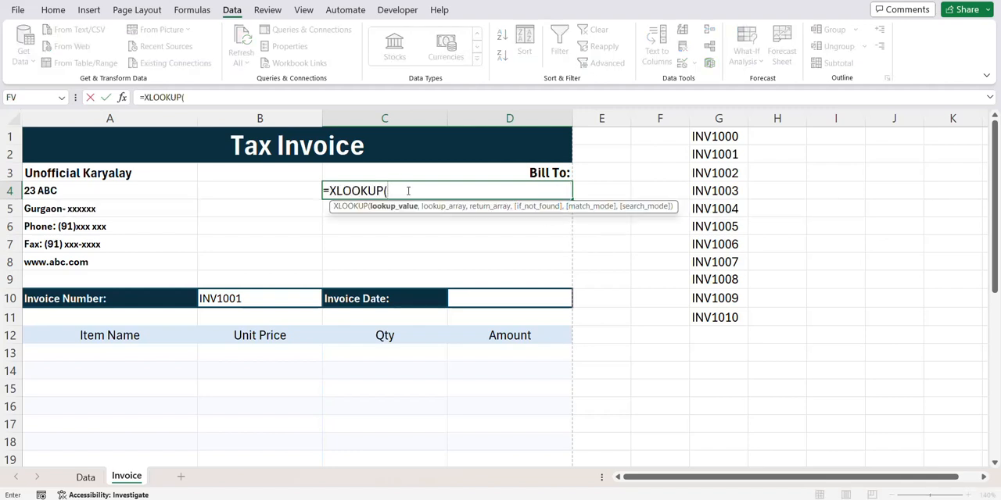
pyautogui.click(247, 300)
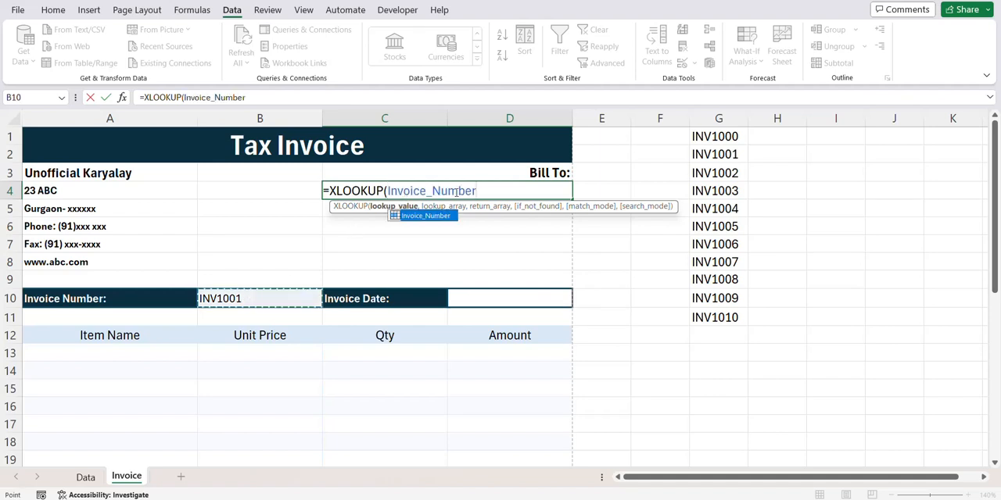
pyautogui.write(',')
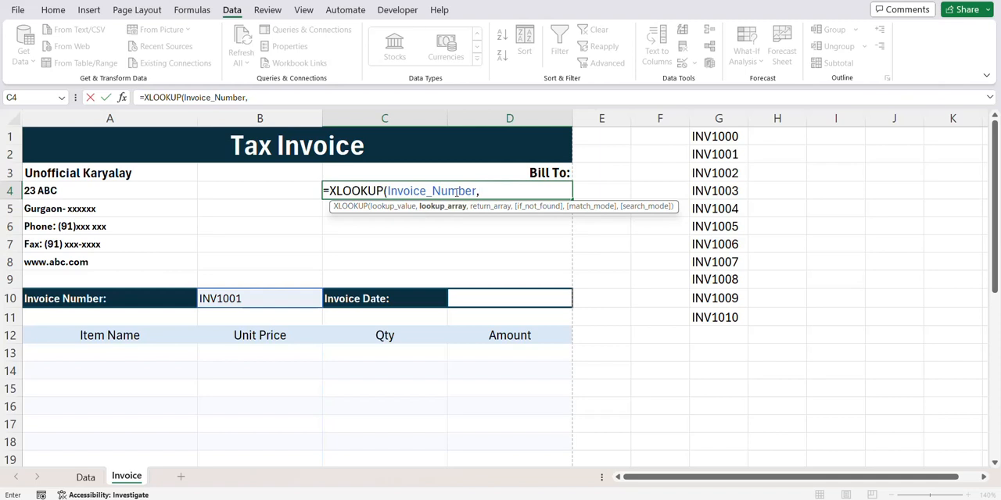
pyautogui.write('invo')
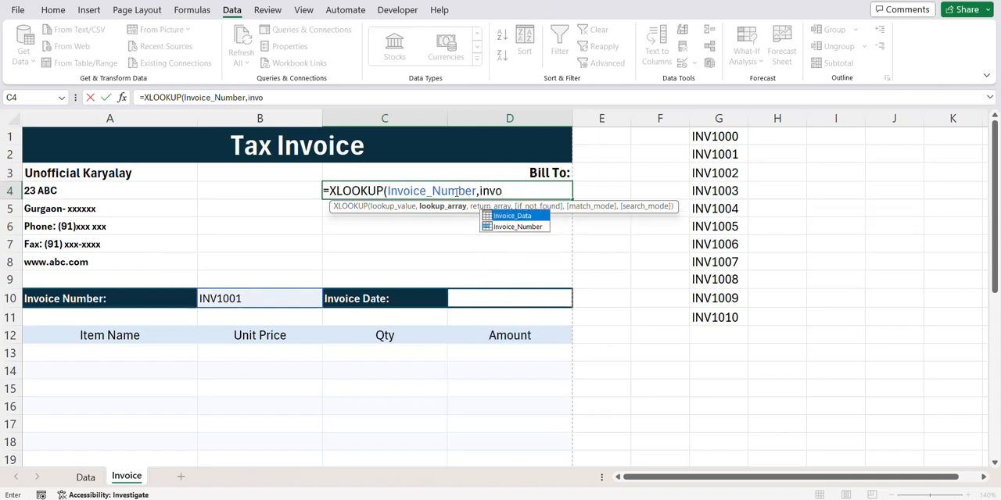
pyautogui.press('Tab')
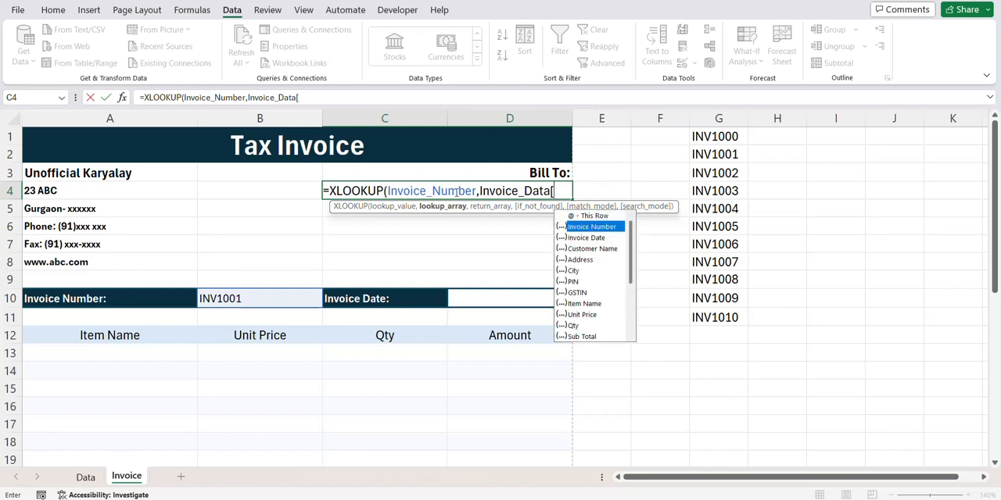
pyautogui.press('Tab')
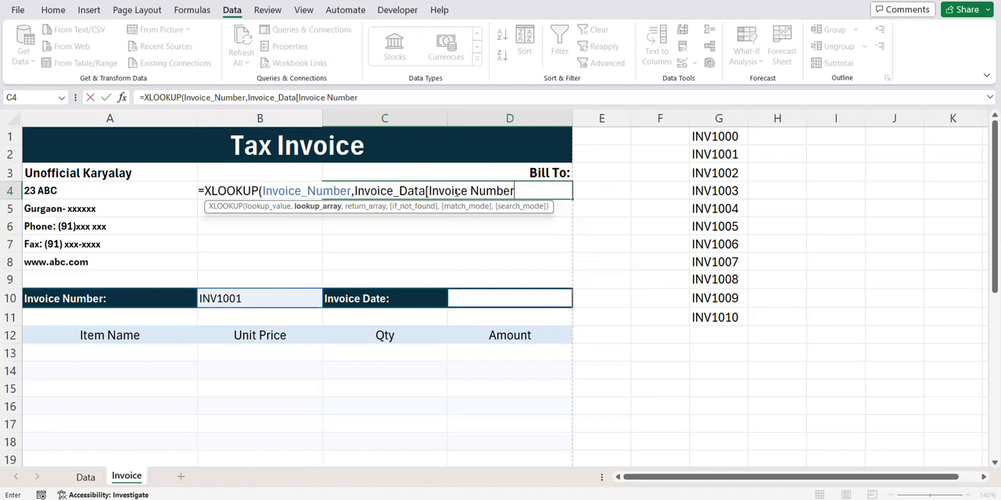
pyautogui.write('],')
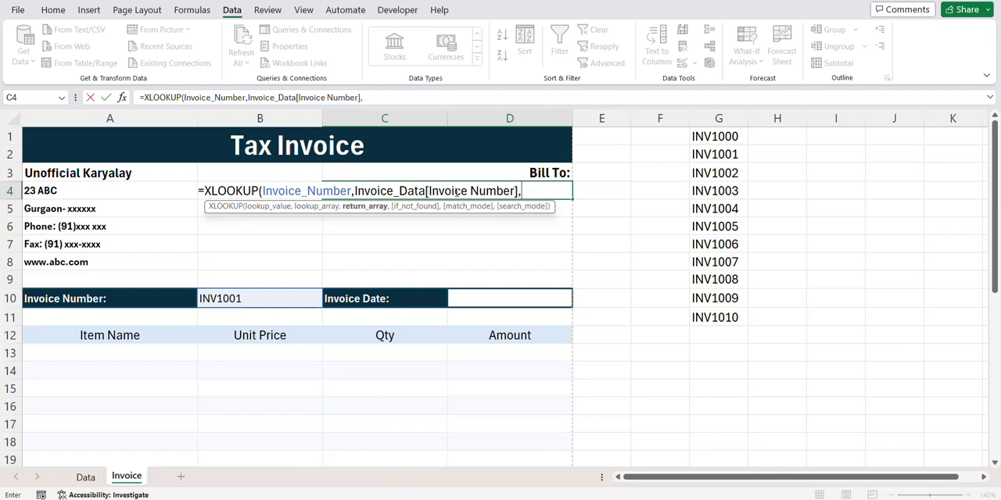
pyautogui.write('invo')
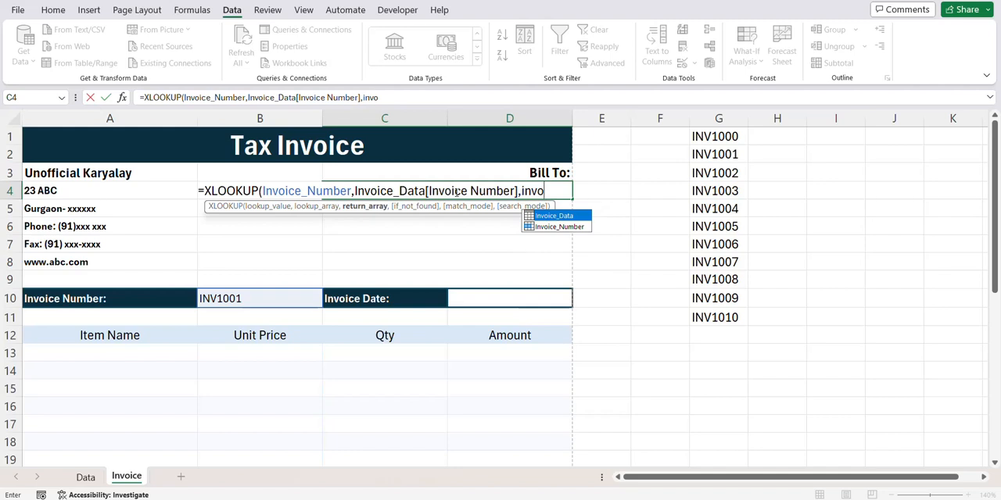
# - Complete the C4 XLOOKUP formula with Invoice_Data[Customer Name] as the return array
pyautogui.press('Tab')
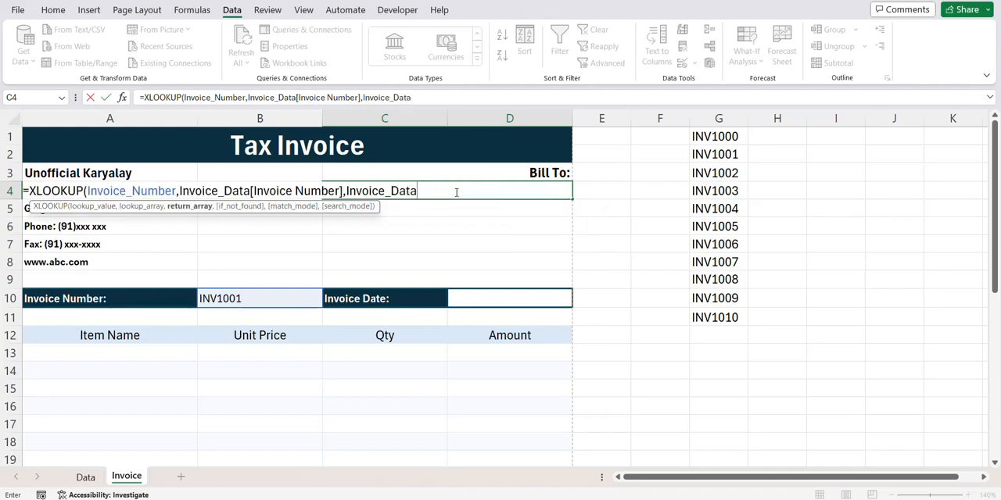
pyautogui.write('[')
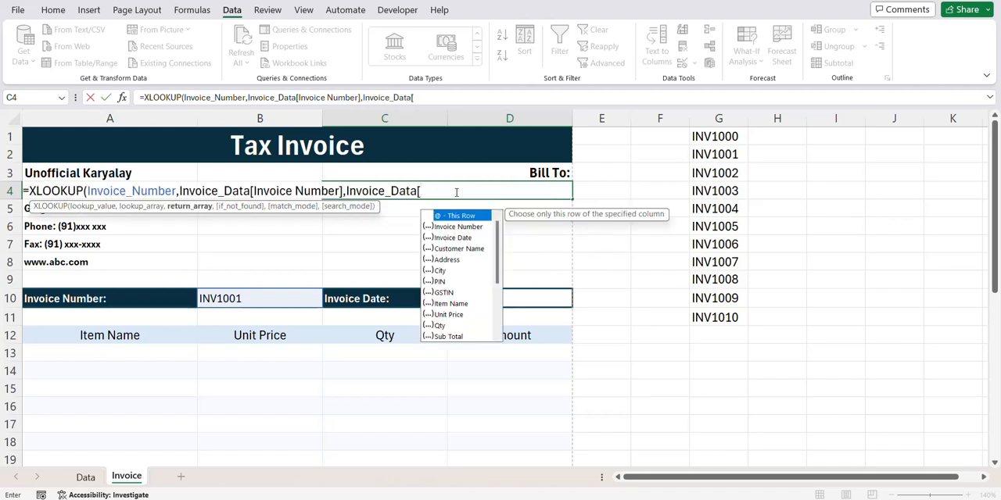
pyautogui.press('Down')
pyautogui.press('Down')
pyautogui.press('Down')
pyautogui.press('Tab')
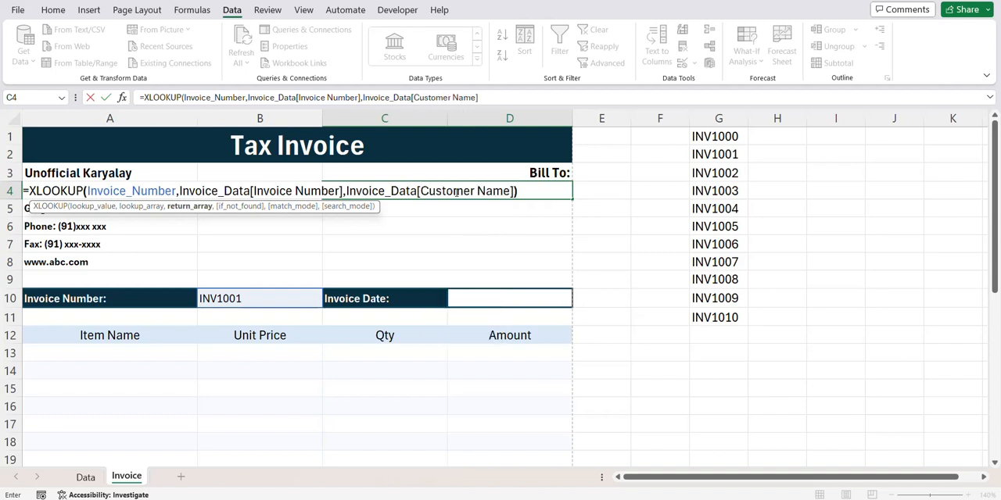
pyautogui.write(')')
pyautogui.press('Return')
# - Copy the customer name formula from C4 into the Bill To rows down to C8
pyautogui.click(455, 191)
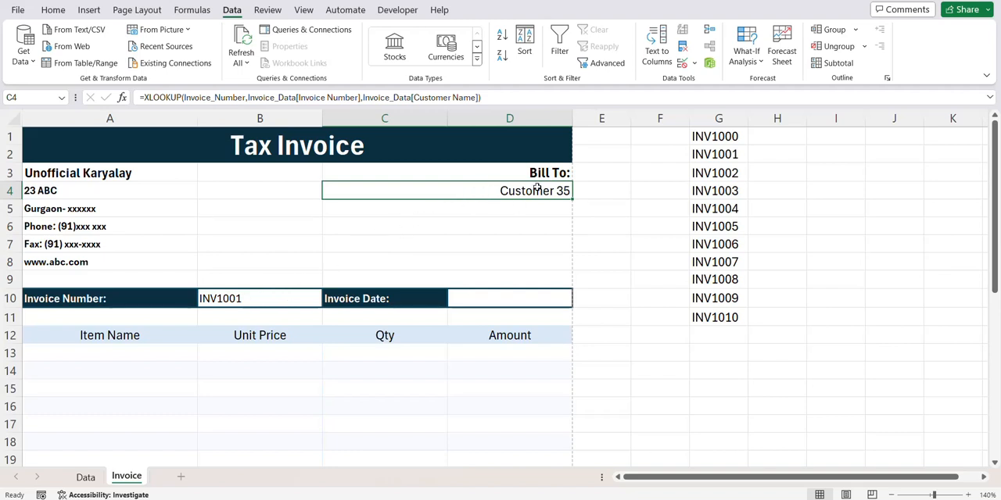
pyautogui.hotkey('ctrl', 'c')
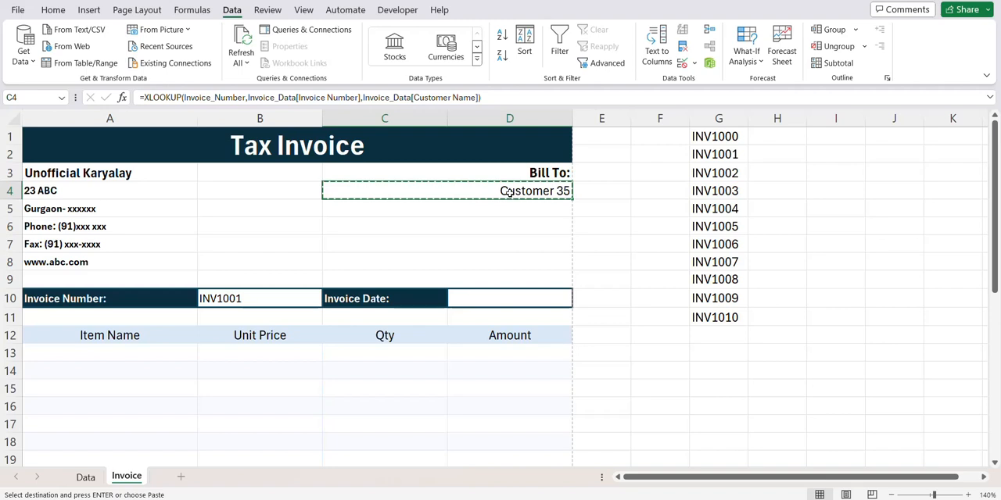
pyautogui.moveTo(512, 194); pyautogui.dragTo(494, 257)
pyautogui.press('Return')
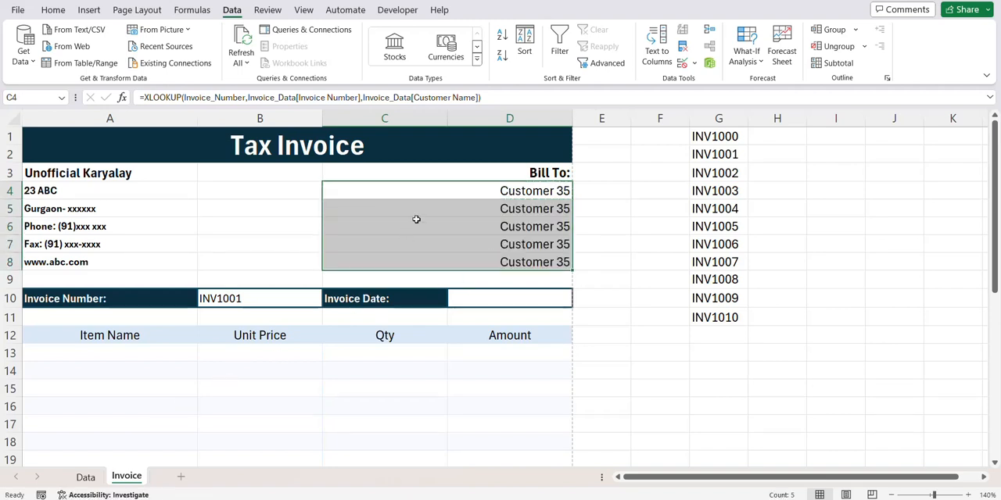
# - Compare the return column in the C5 formula with the column headings on the Data sheet and return to the Invoice sheet
pyautogui.moveTo(418, 217); pyautogui.dragTo(427, 255)
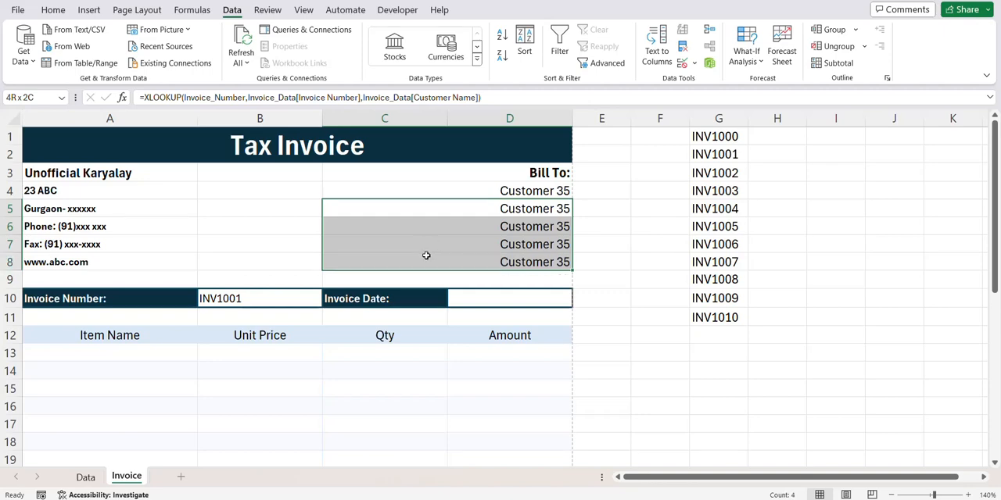
pyautogui.click(449, 188)
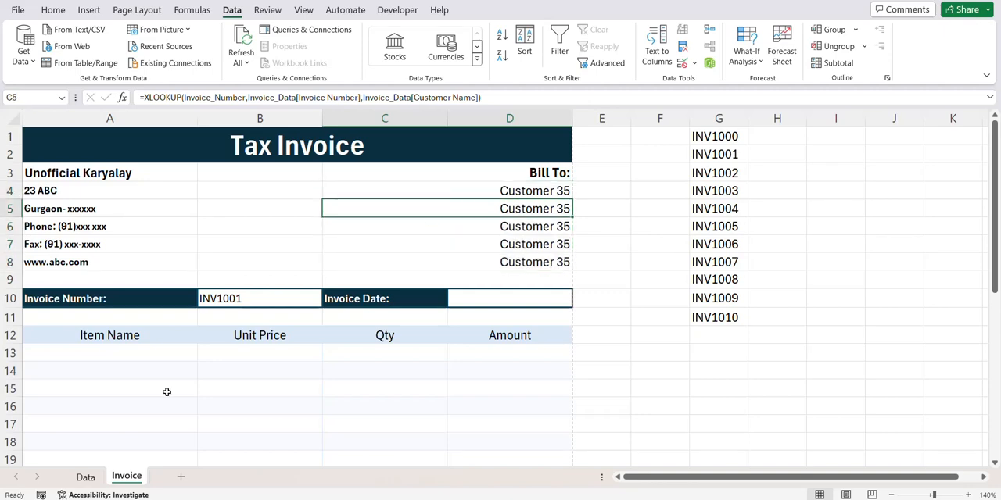
pyautogui.click(83, 478)
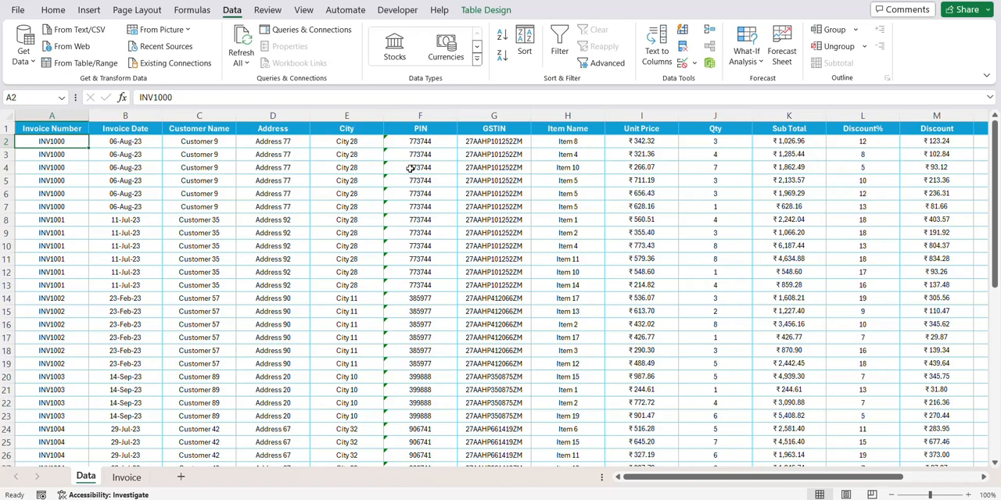
pyautogui.click(125, 478)
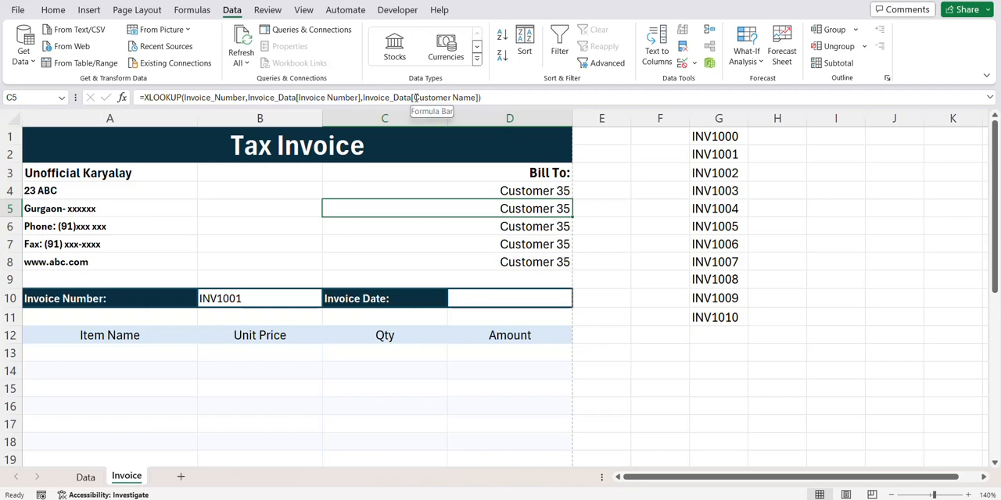
pyautogui.moveTo(414, 96); pyautogui.dragTo(475, 102)
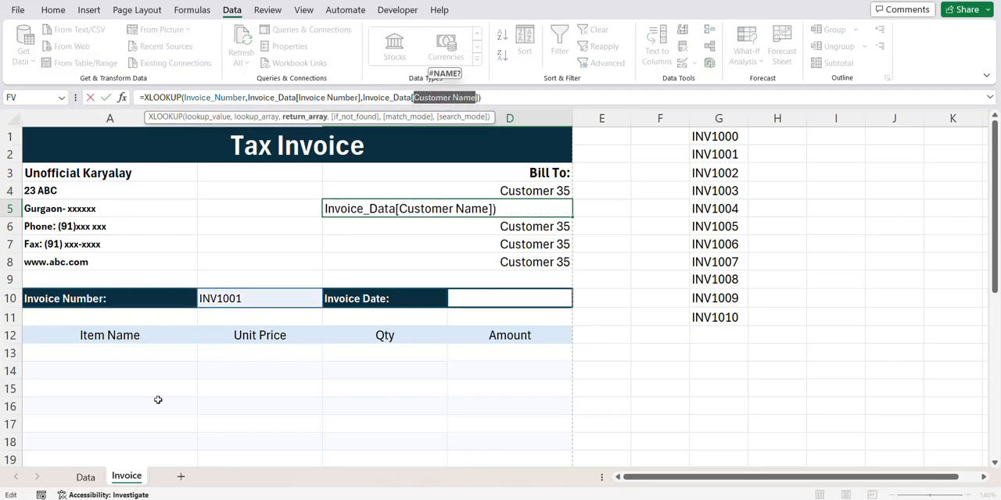
pyautogui.press('Escape')
pyautogui.click(86, 477)
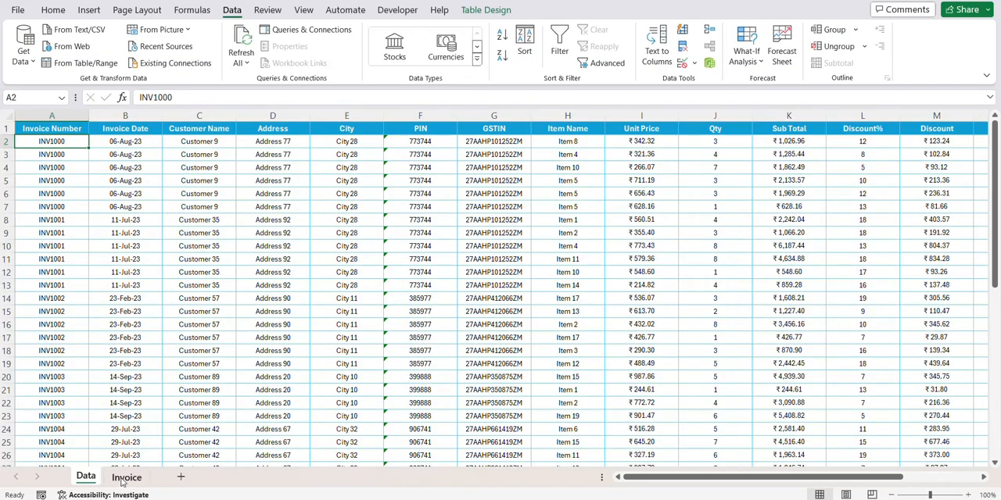
pyautogui.click(126, 478)
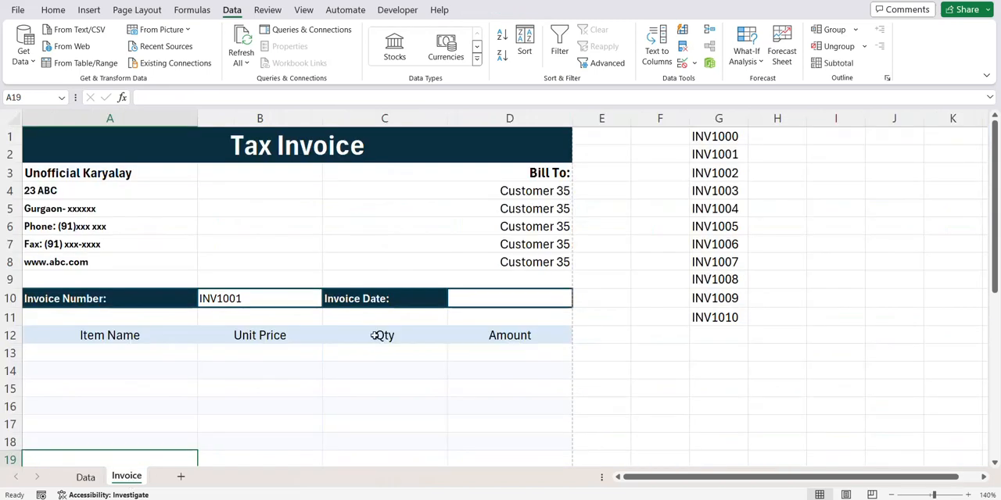
# - Change the return array of the C5 formula to Invoice_Data[Address], keeping its closing square bracket
pyautogui.click(482, 208)
pyautogui.moveTo(414, 97); pyautogui.dragTo(478, 100)
pyautogui.write('add')
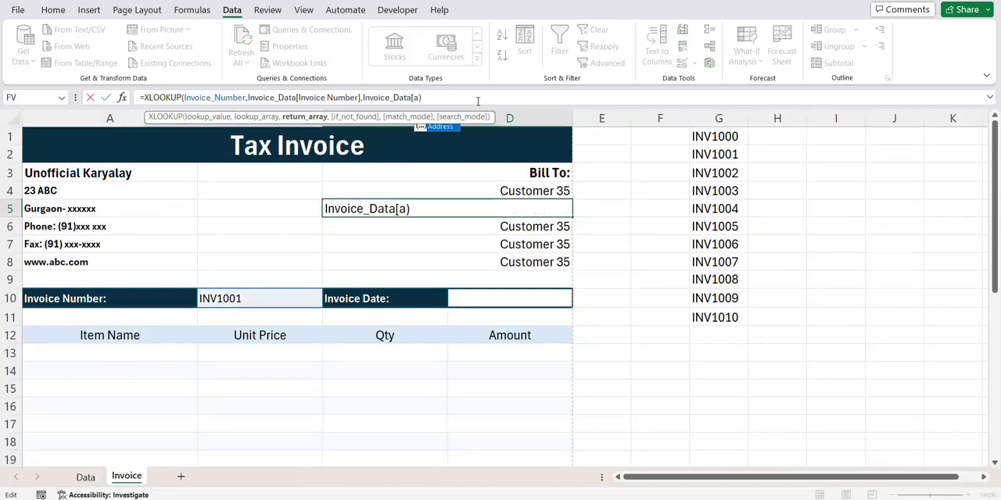
pyautogui.press('Tab')
pyautogui.press('Return')
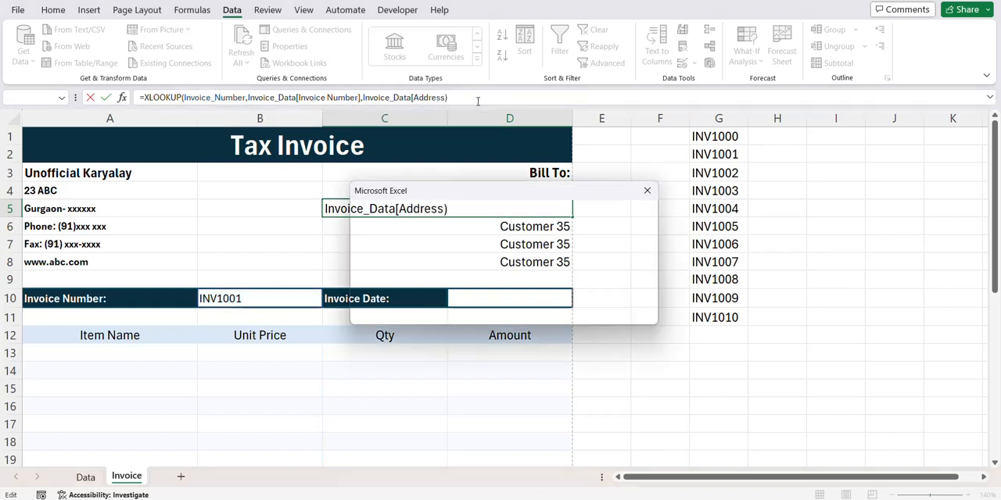
pyautogui.press('Return')
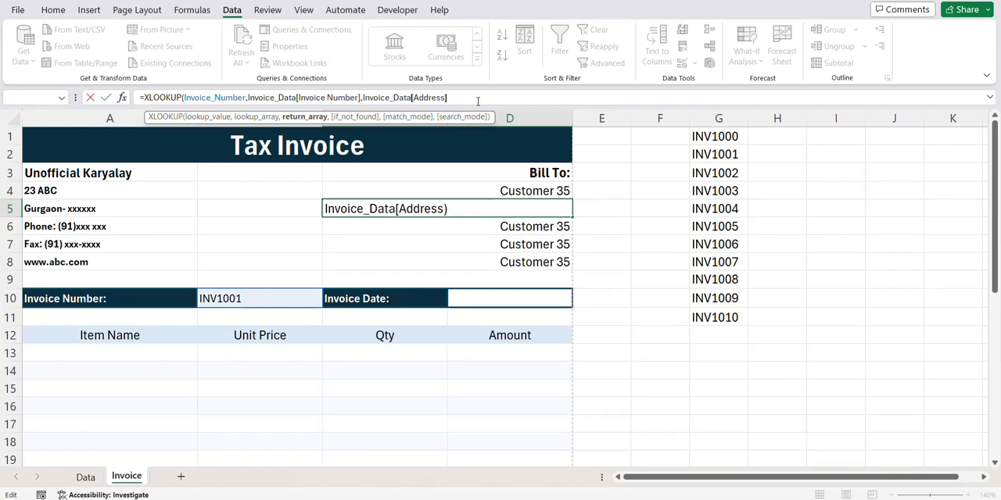
pyautogui.write(']')
pyautogui.press('Return')
# - Change the return array of the C6 formula to Invoice_Data[City]
pyautogui.moveTo(475, 97); pyautogui.dragTo(413, 97)
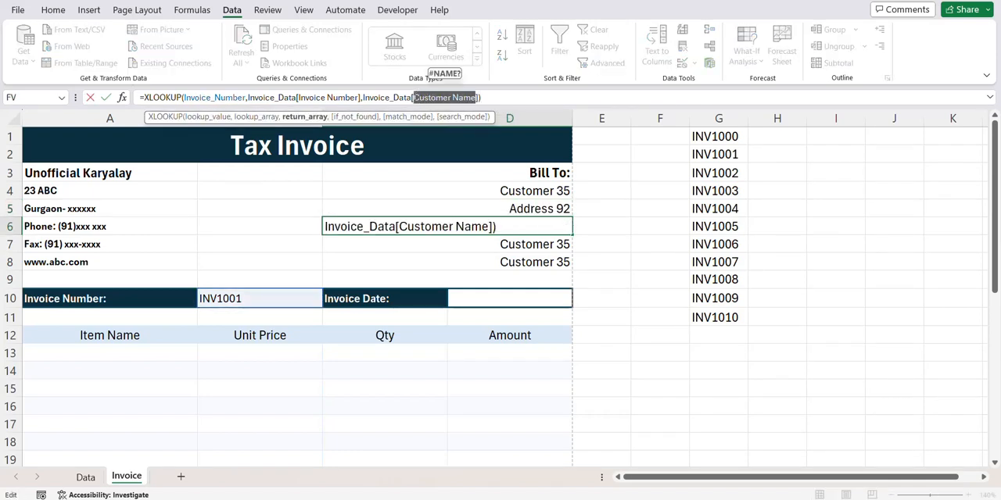
pyautogui.write('city')
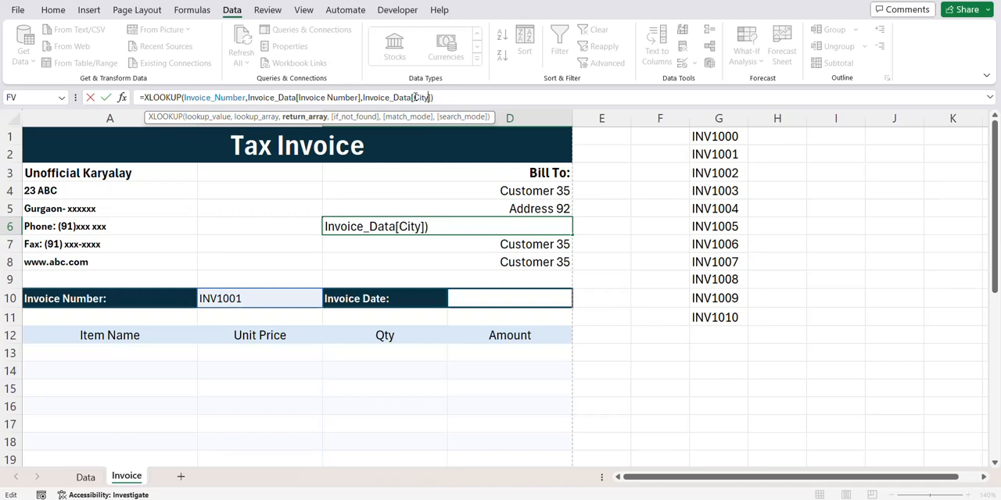
pyautogui.press('Return')
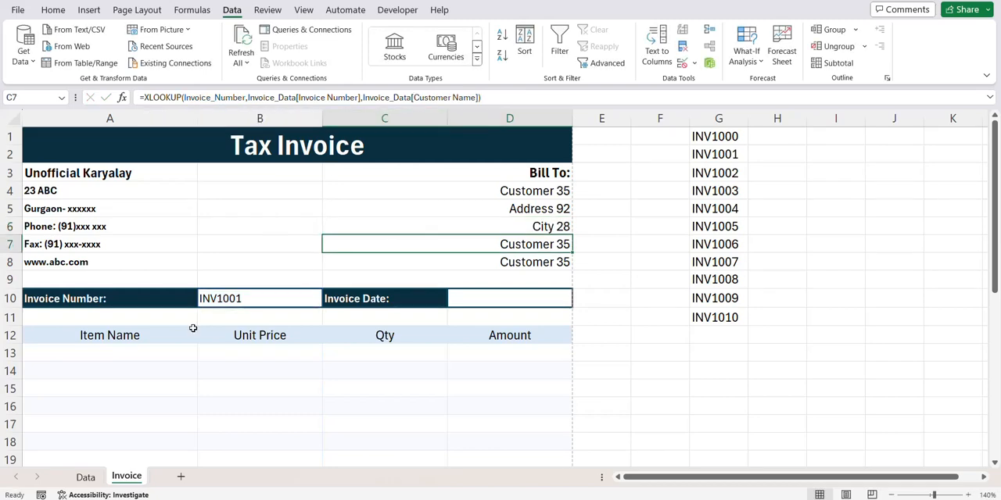
# - Check the next column heading on the Data sheet and change the return array of the C7 formula to Invoice_Data[PIN]
pyautogui.click(85, 477)
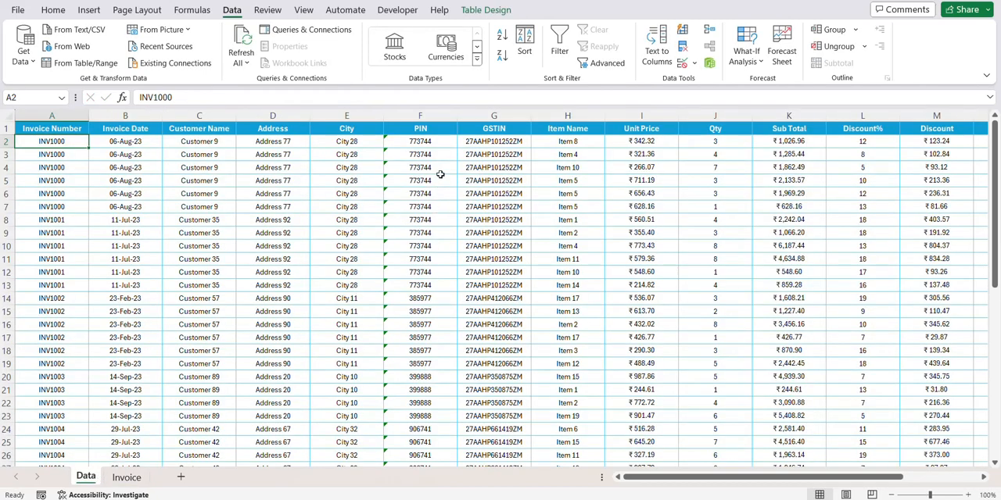
pyautogui.click(126, 476)
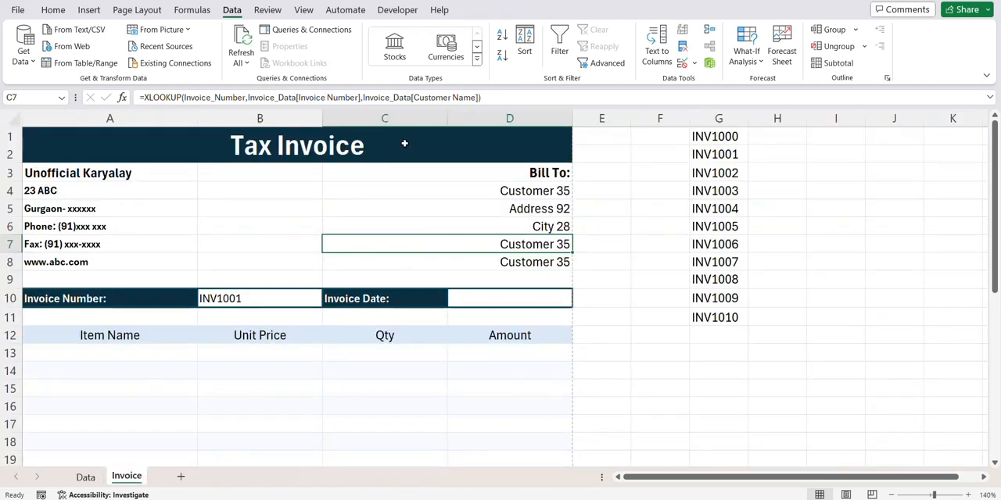
pyautogui.moveTo(414, 97); pyautogui.dragTo(476, 97)
pyautogui.write('PIN')
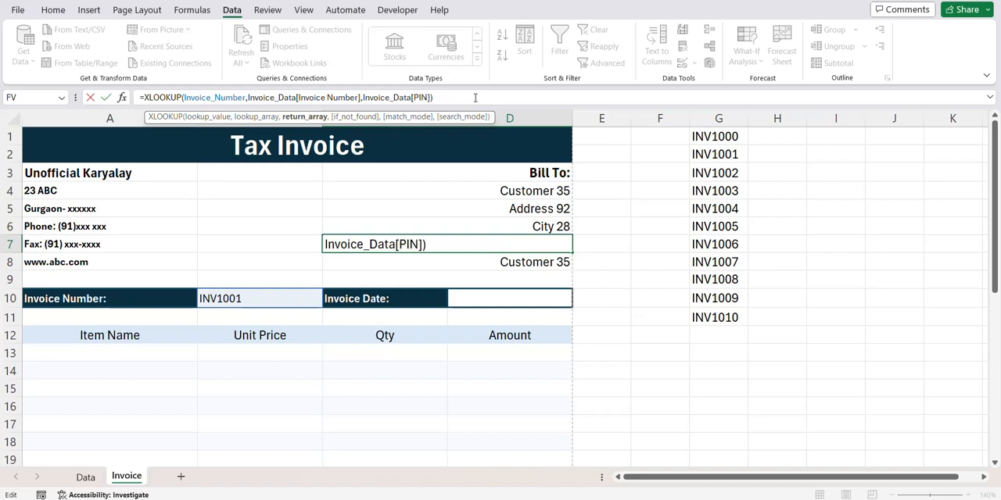
pyautogui.press('Return')
# - Change the return array of the C8 formula to Invoice_Data[GSTIN]
pyautogui.moveTo(476, 97); pyautogui.dragTo(414, 97)
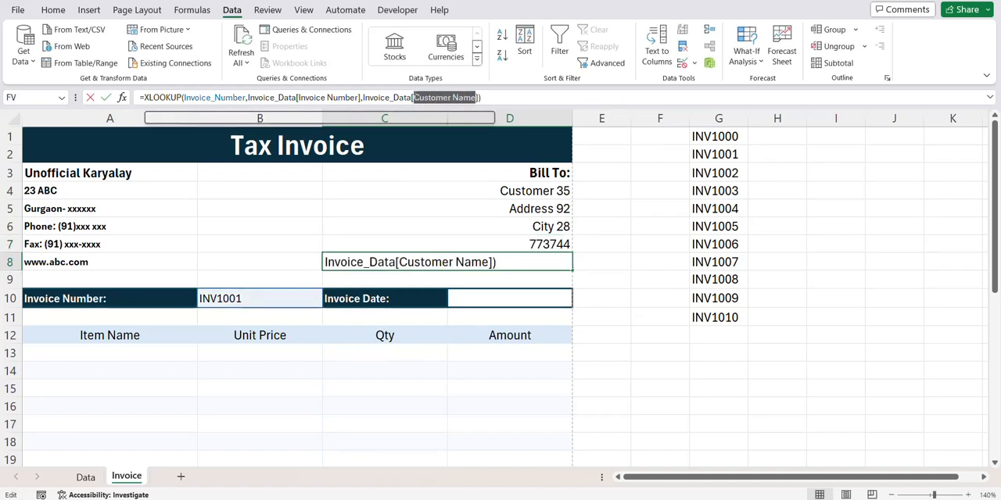
pyautogui.write('gst')
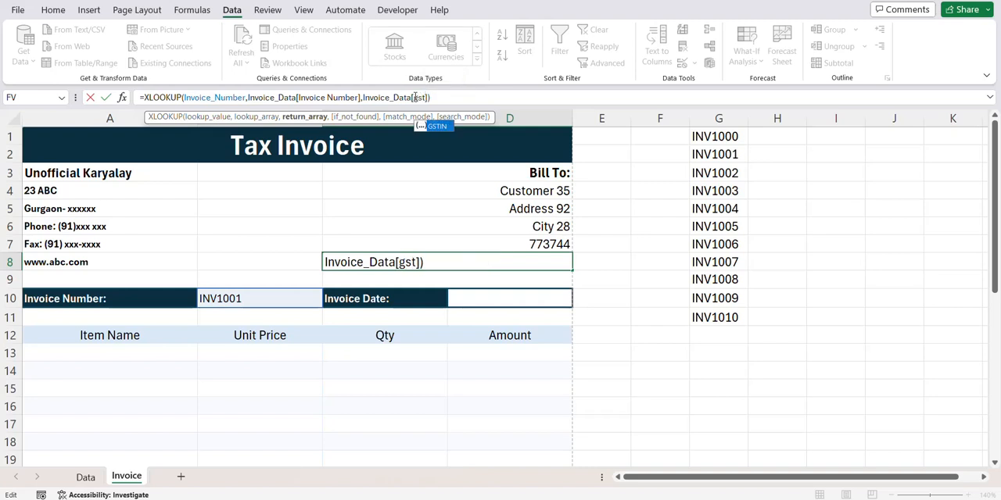
pyautogui.press('Tab')
pyautogui.press('Return')
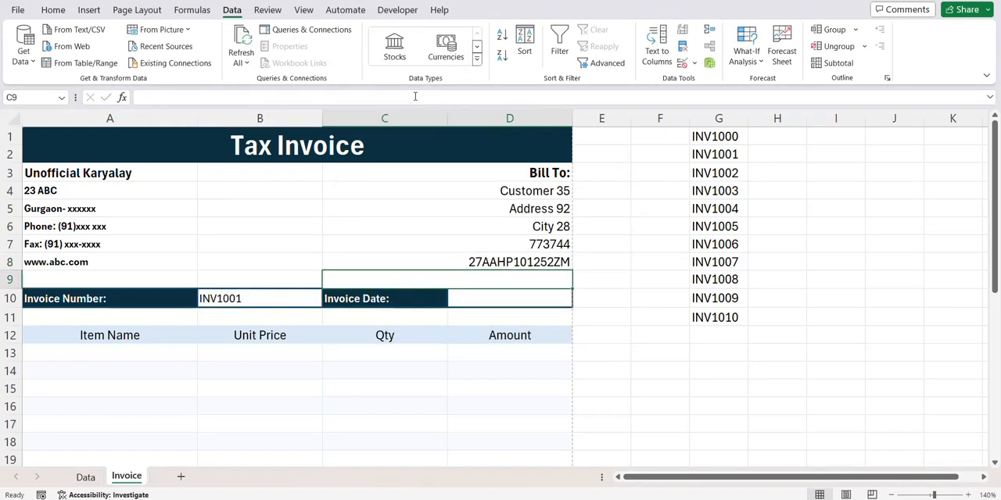
# - Prefix the XLOOKUP in C8 with the text "GSTIN " joined by an ampersand
pyautogui.click(438, 262)
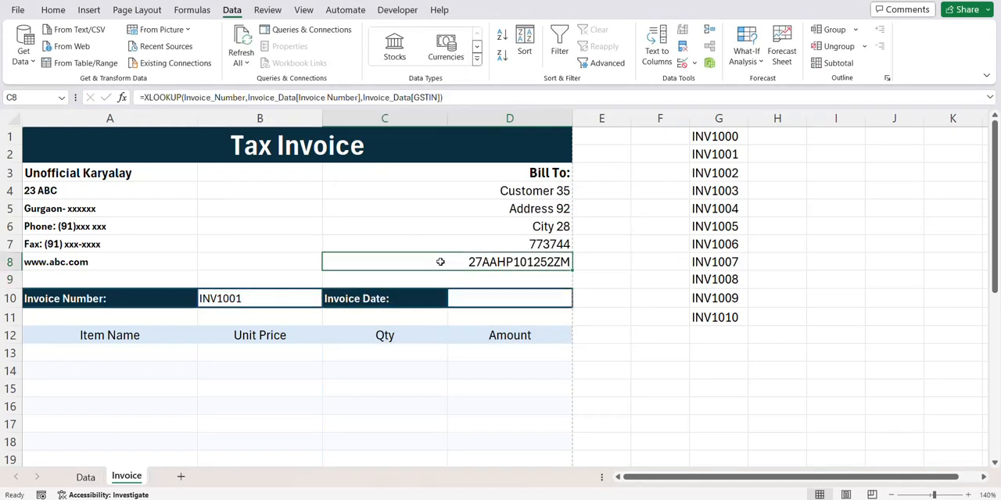
pyautogui.click(144, 98)
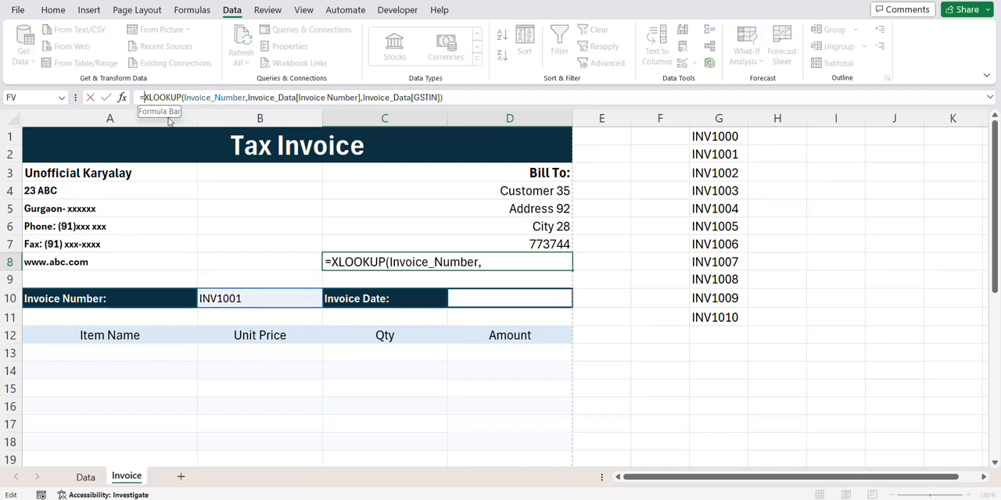
pyautogui.write('"')
pyautogui.write('GSTIN')
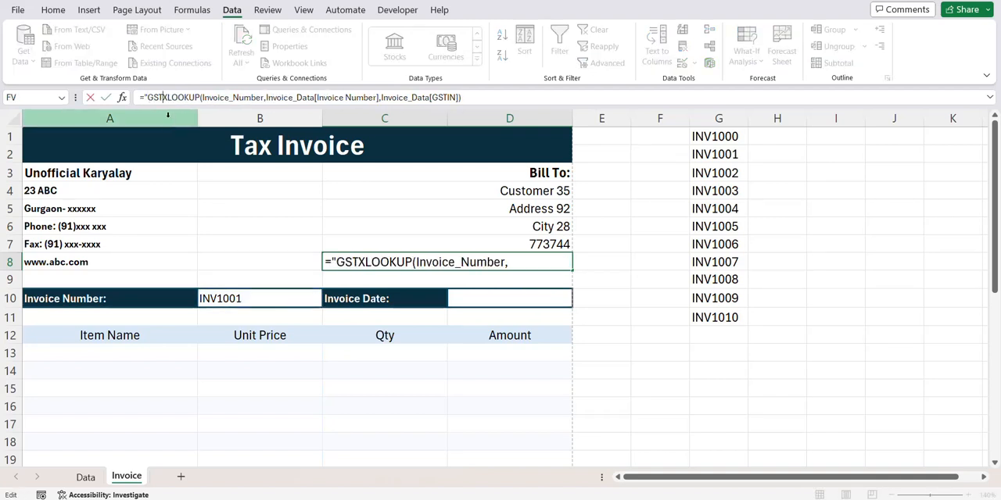
pyautogui.write(' " ')
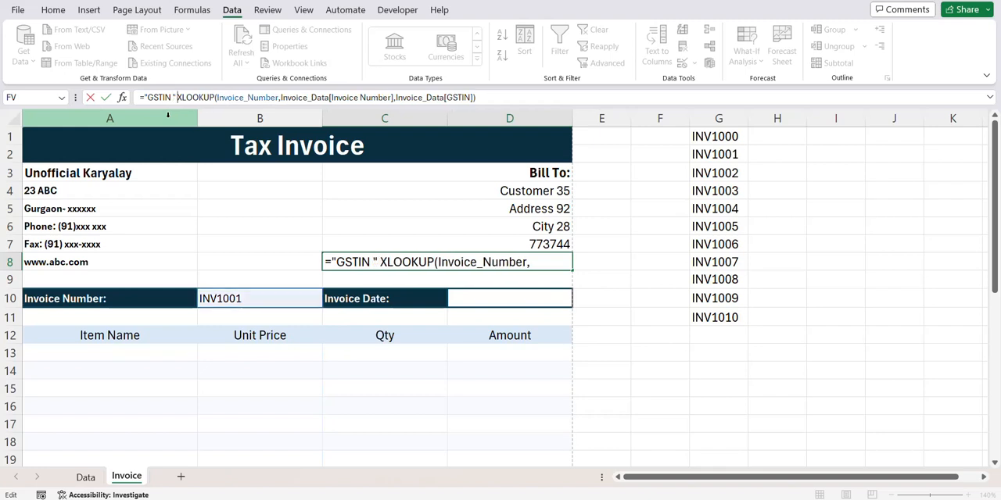
pyautogui.write('&')
pyautogui.press('Return')
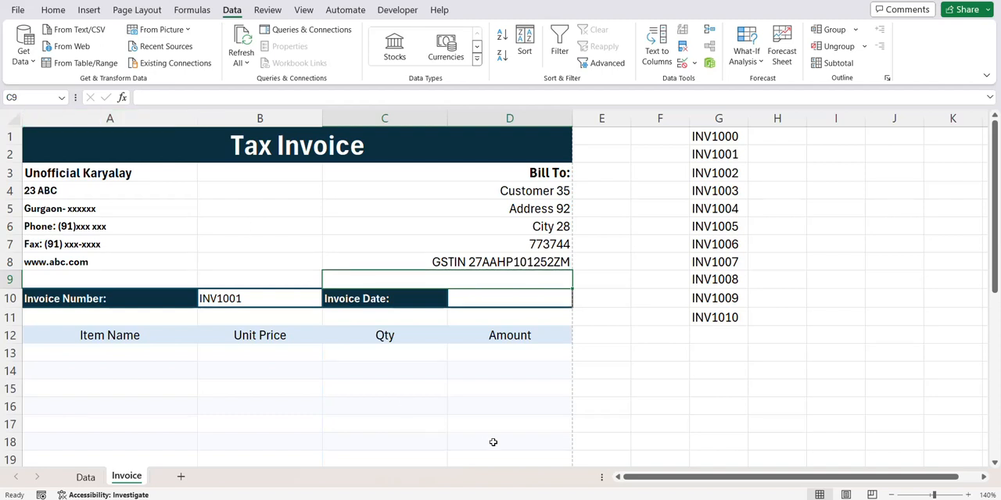
# - Add a colon after GSTIN in the text prefix of the C8 formula
pyautogui.click(332, 264)
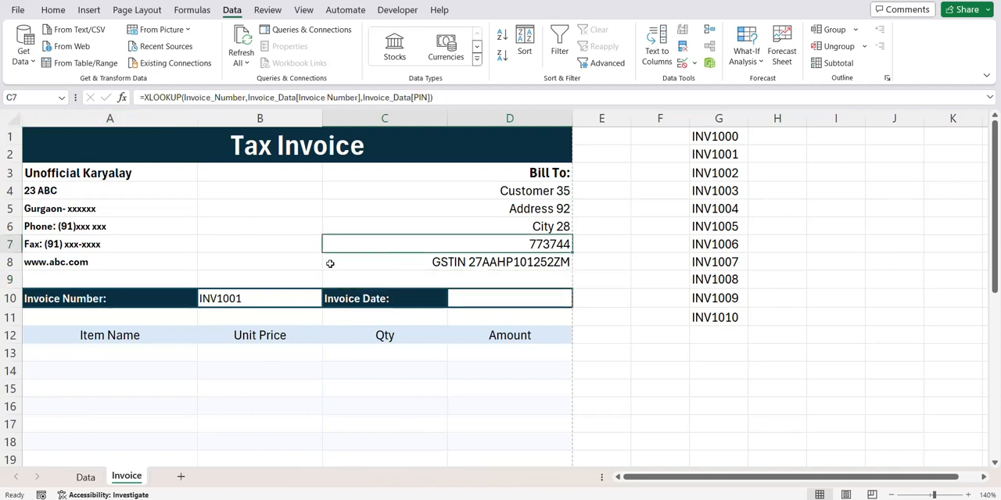
pyautogui.click(170, 97)
pyautogui.write(':')
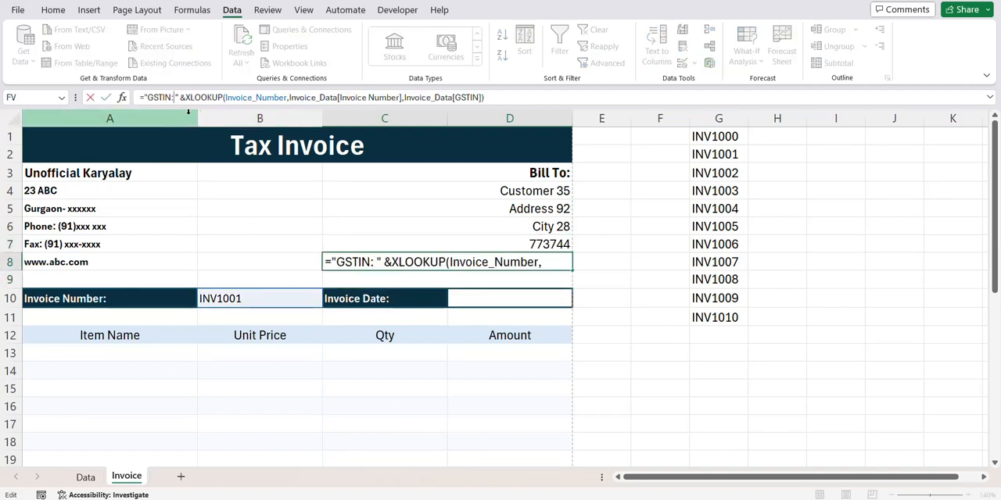
pyautogui.press('Return')
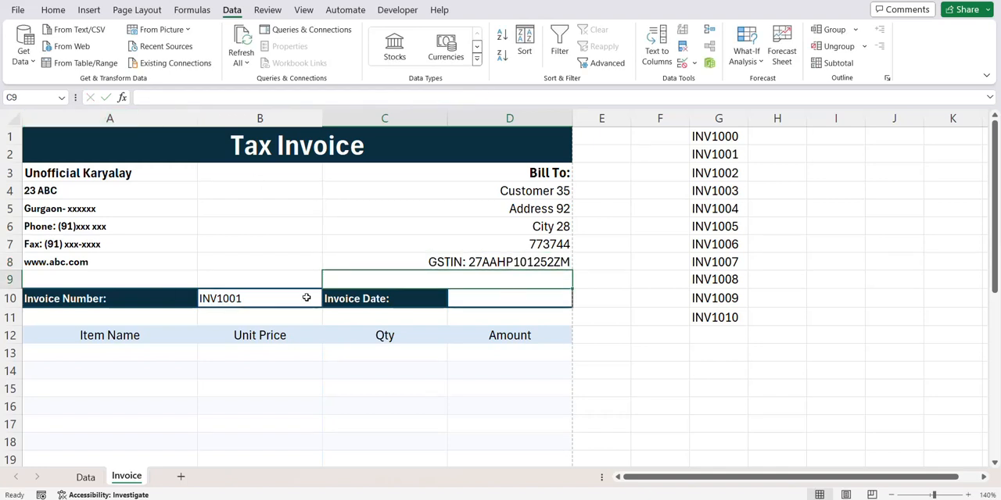
pyautogui.click(459, 303)
pyautogui.click(492, 266)
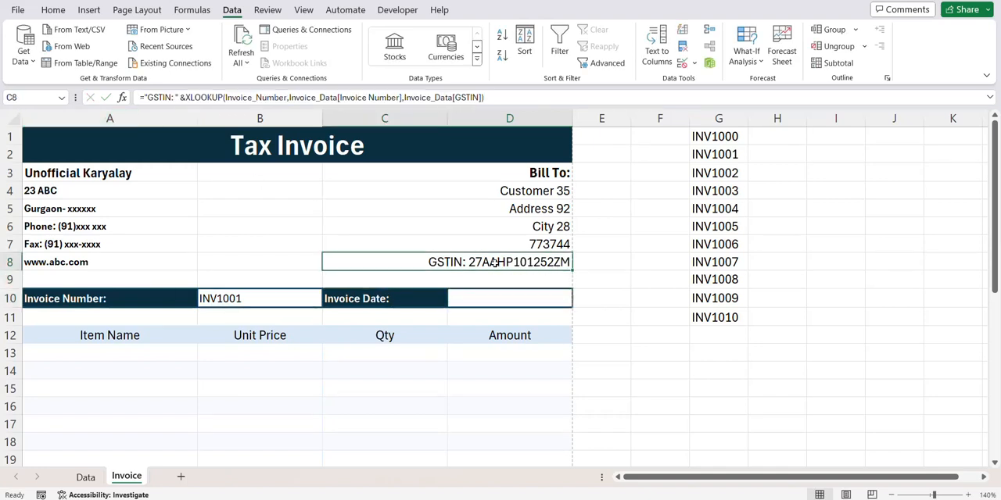
pyautogui.moveTo(501, 101); pyautogui.dragTo(138, 99)
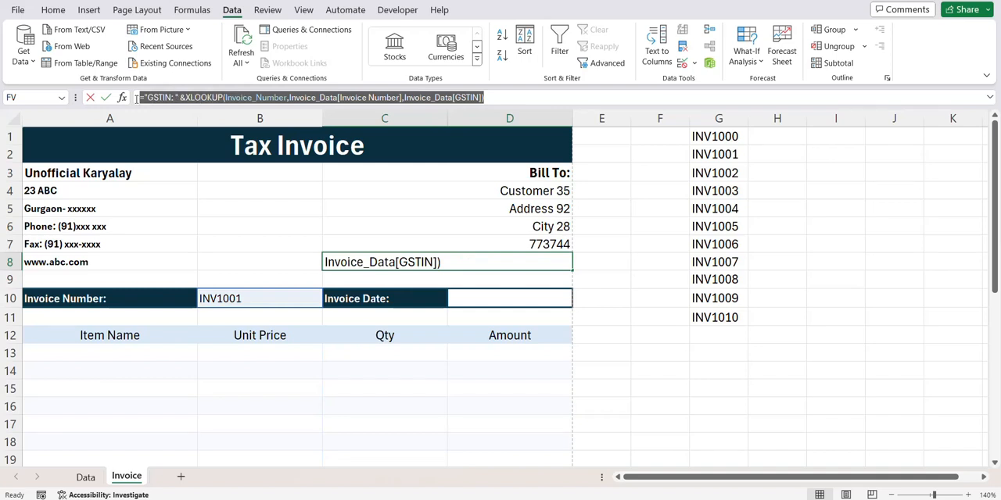
pyautogui.write('=')
pyautogui.click(440, 204)
pyautogui.press('Escape')
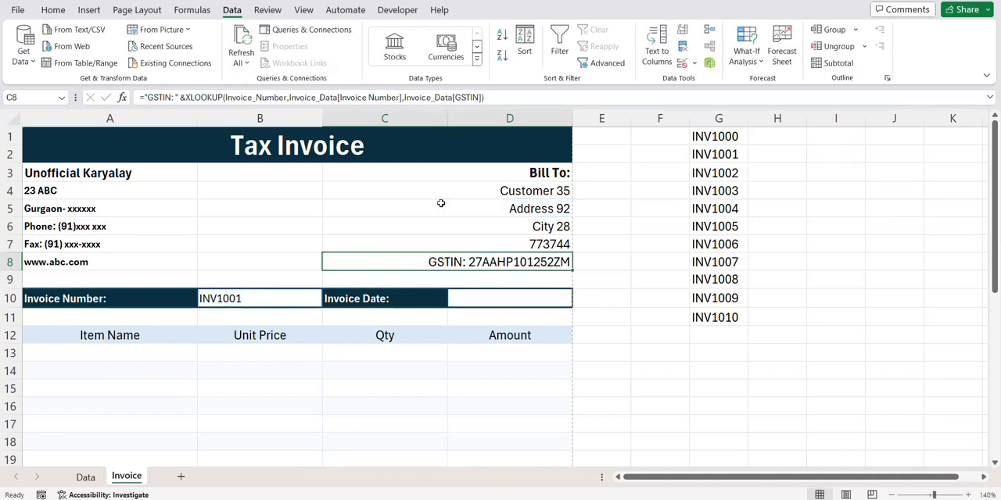
# - Copy the full address XLOOKUP formula from C5 into the Invoice Date cell D10, leaving C5 unedited
pyautogui.click(441, 204)
pyautogui.moveTo(451, 97); pyautogui.dragTo(139, 99)
pyautogui.hotkey('ctrl', 'c')
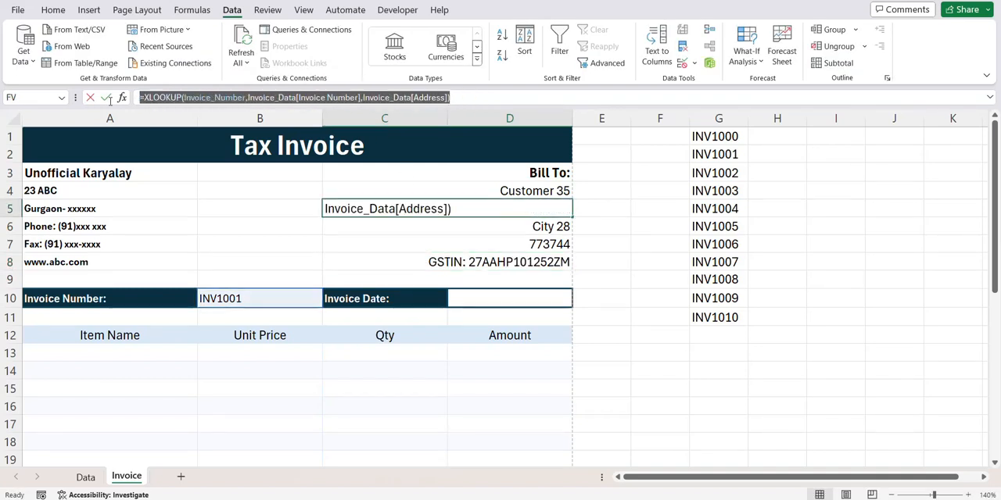
pyautogui.write('=')
pyautogui.click(461, 297)
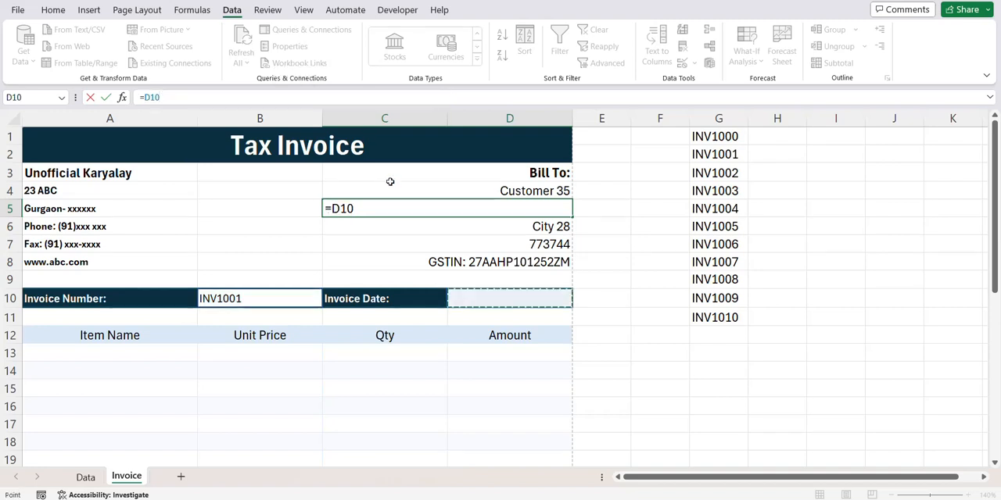
pyautogui.press('Escape')
pyautogui.click(468, 298)
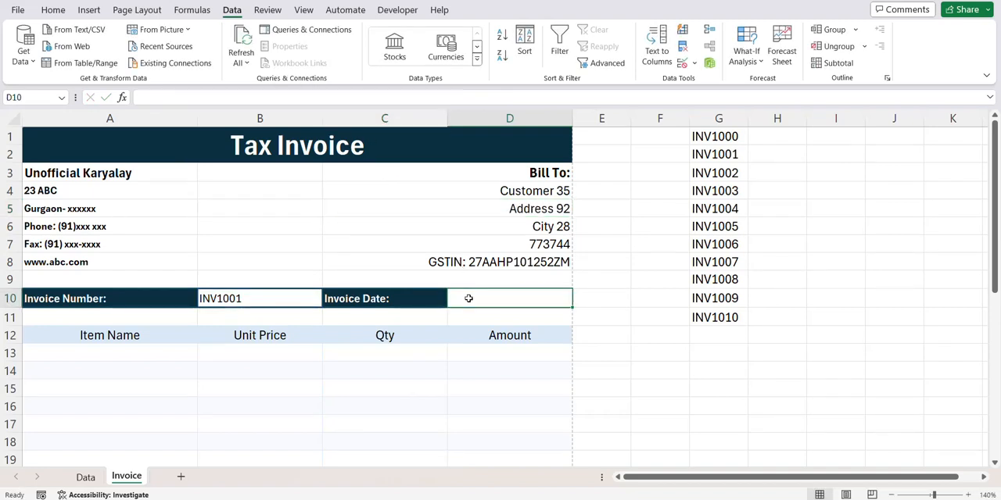
pyautogui.hotkey('ctrl', 'v')
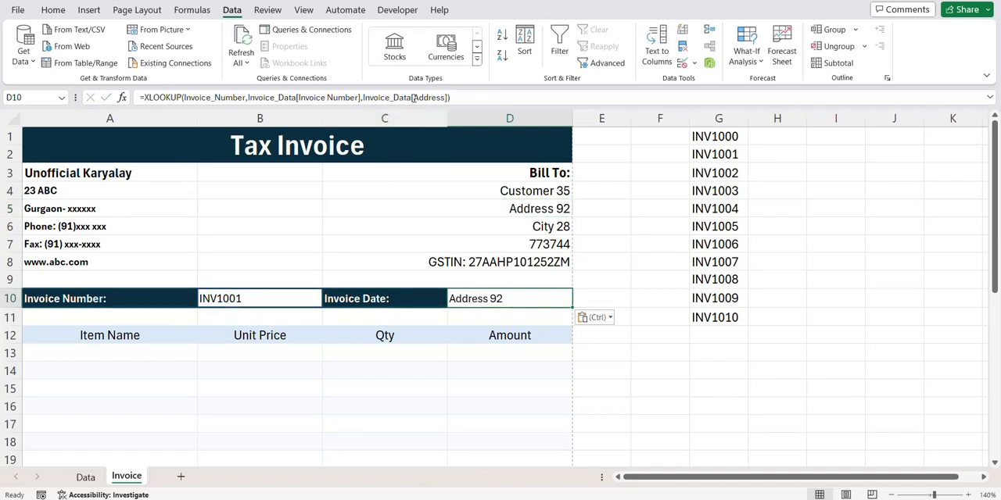
# - Change the return array of the D10 formula to Invoice_Data[Invoice Date]
pyautogui.moveTo(412, 97); pyautogui.dragTo(446, 97)
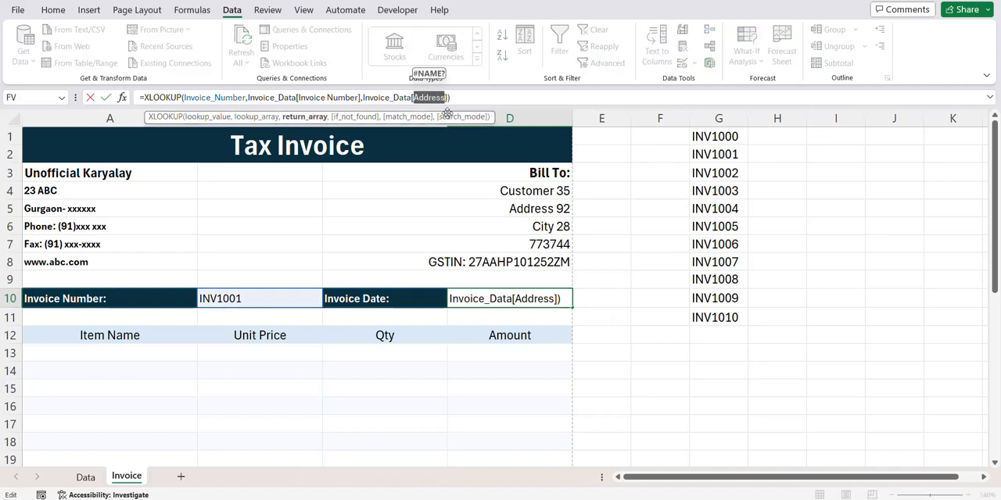
pyautogui.write('date')
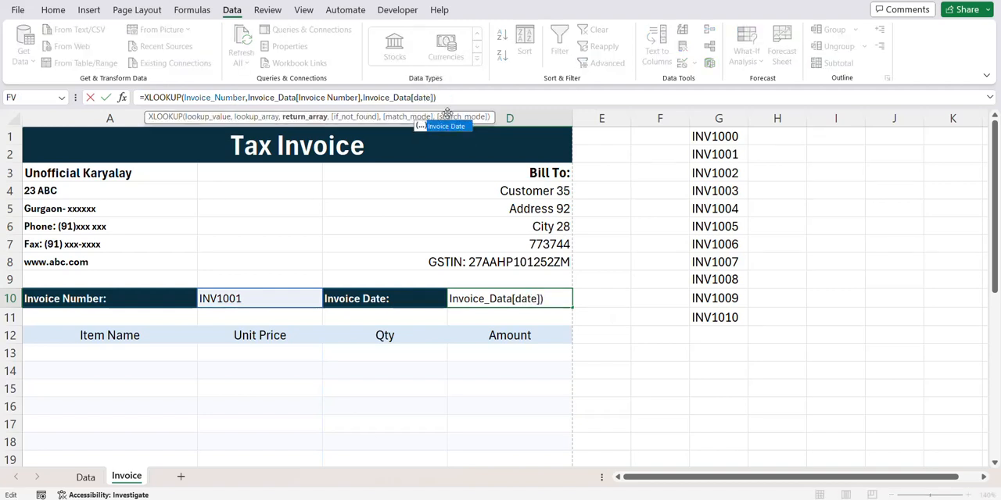
pyautogui.press('Tab')
pyautogui.press('Return')
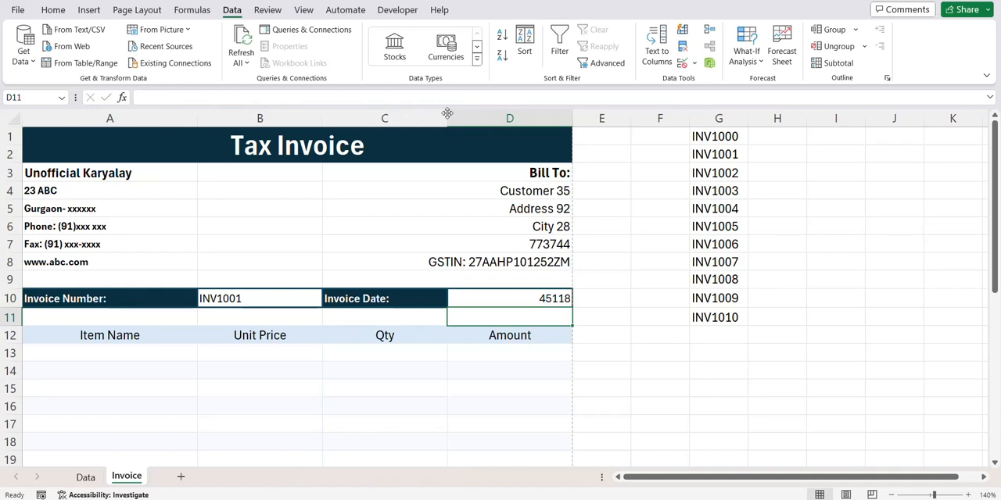
# - Format the invoice date in D10 with the Date number category, using type *14-03-2012
pyautogui.click(508, 298)
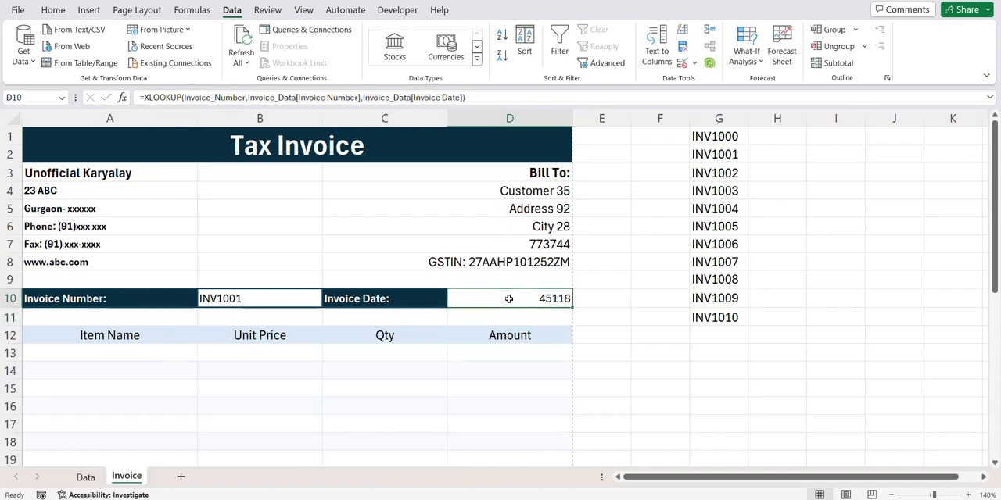
pyautogui.hotkey('ctrl', '1')
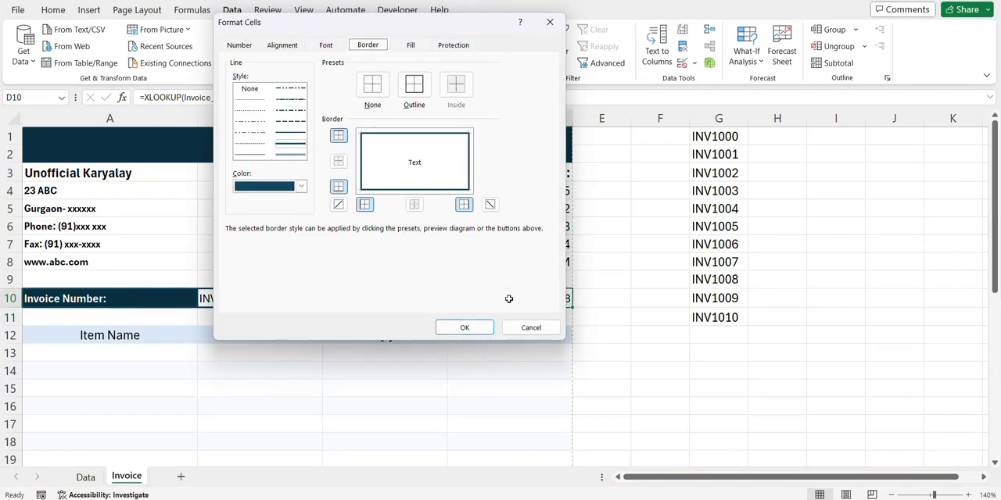
pyautogui.click(239, 45)
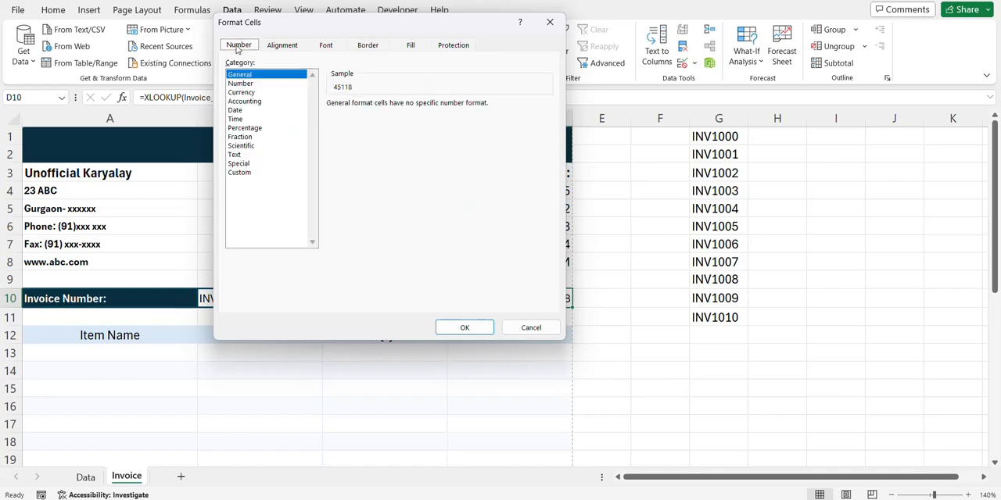
pyautogui.click(250, 110)
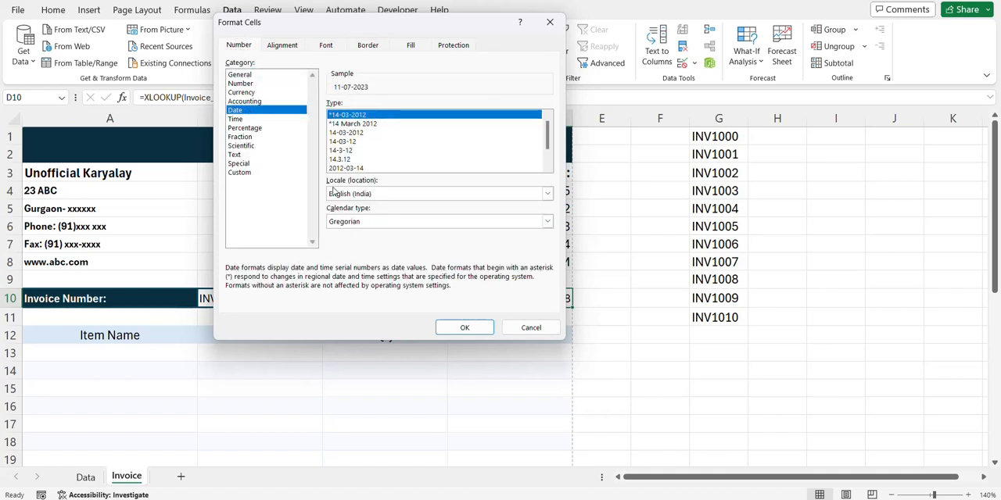
pyautogui.click(462, 328)
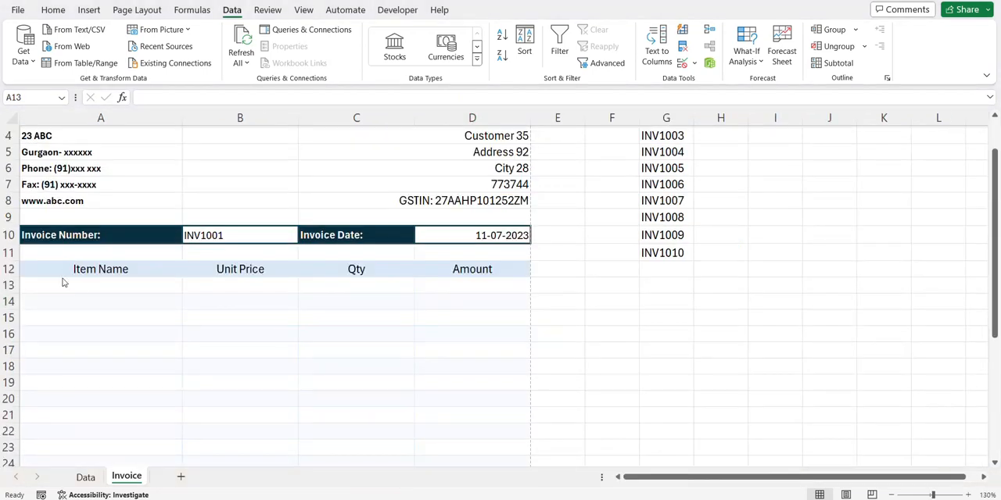
# - Start a FILTER formula in A13 with Invoice_Data[[#All],[Item Name]:[Sub Total]] as the array
pyautogui.click(77, 286)
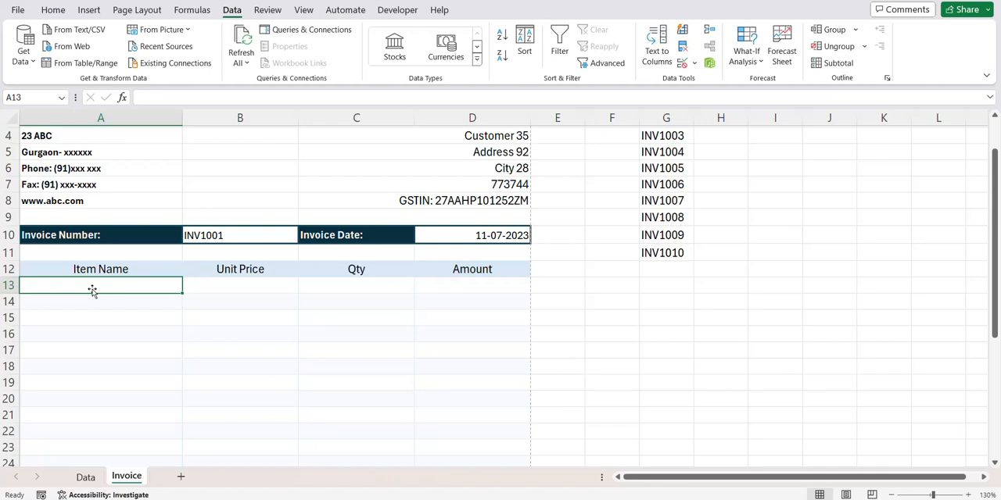
pyautogui.write('=filter')
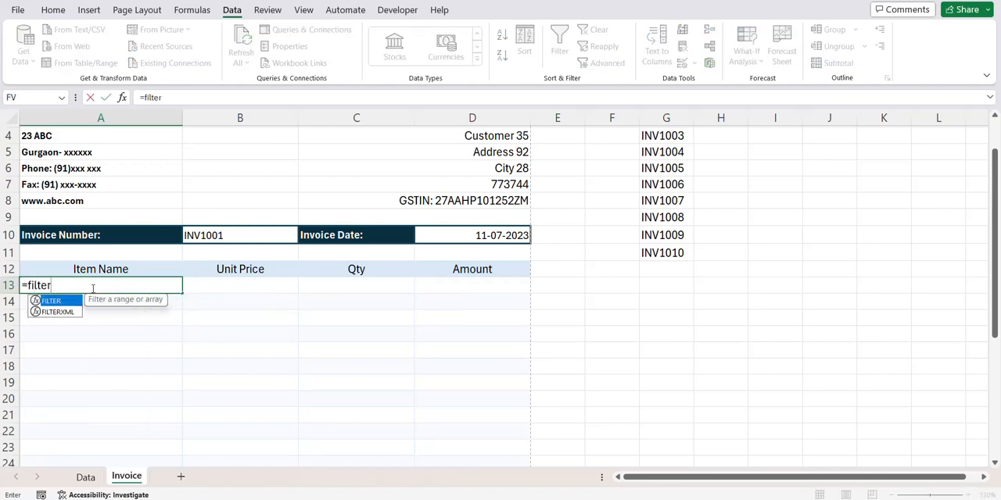
pyautogui.press('Tab')
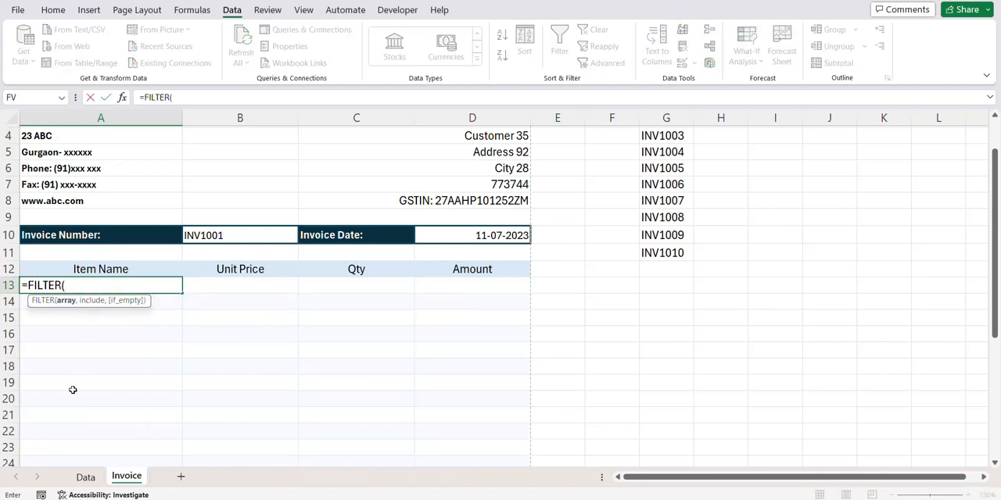
pyautogui.click(86, 477)
pyautogui.scroll(10, 383, 280)
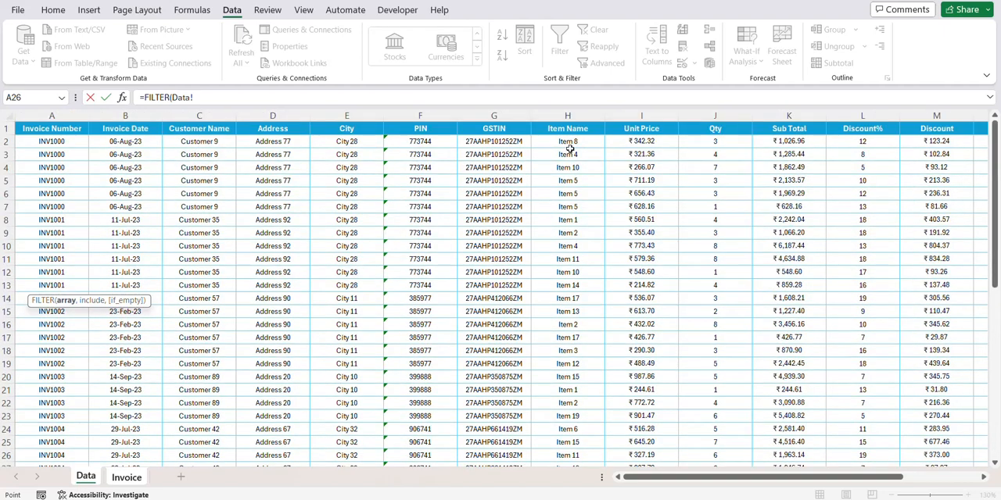
pyautogui.click(571, 130)
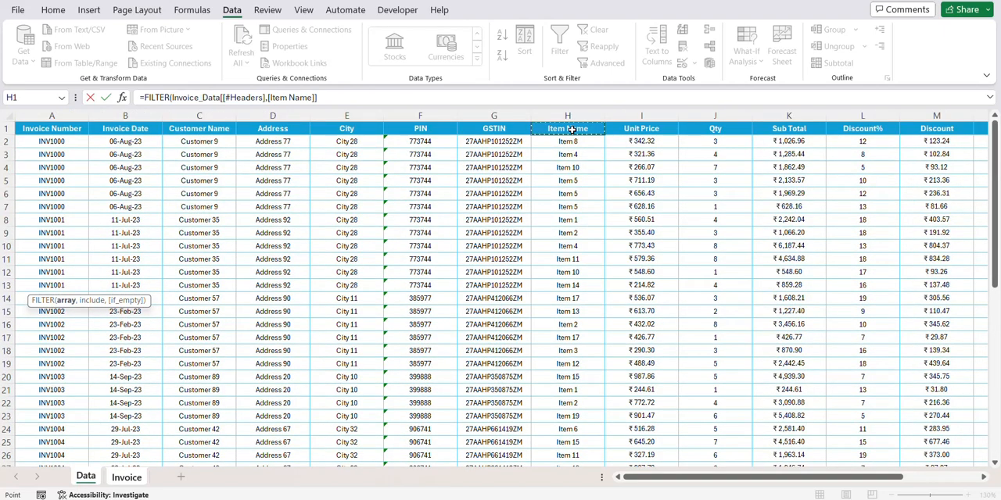
pyautogui.hotkey('ctrl', 'shift', 'Down')
pyautogui.hotkey('shift', 'Right')
pyautogui.hotkey('shift', 'Right')
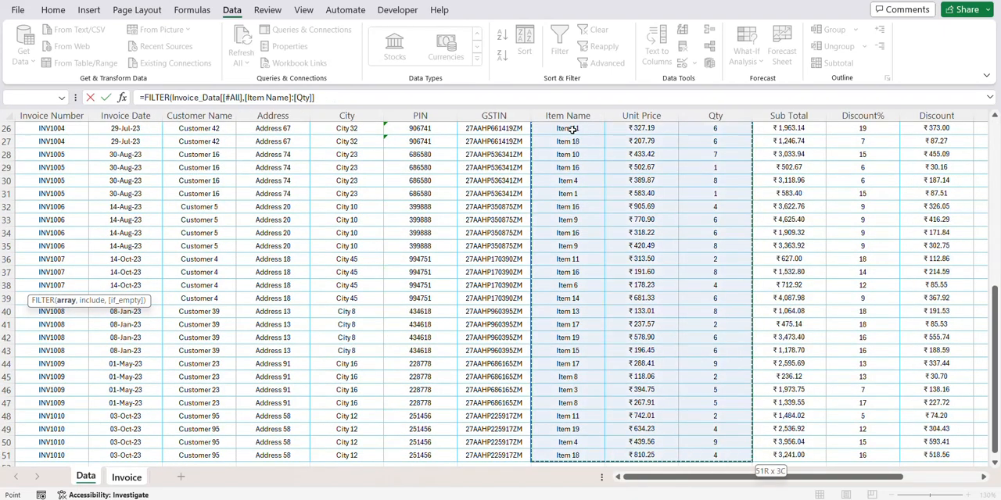
pyautogui.hotkey('shift', 'Right')
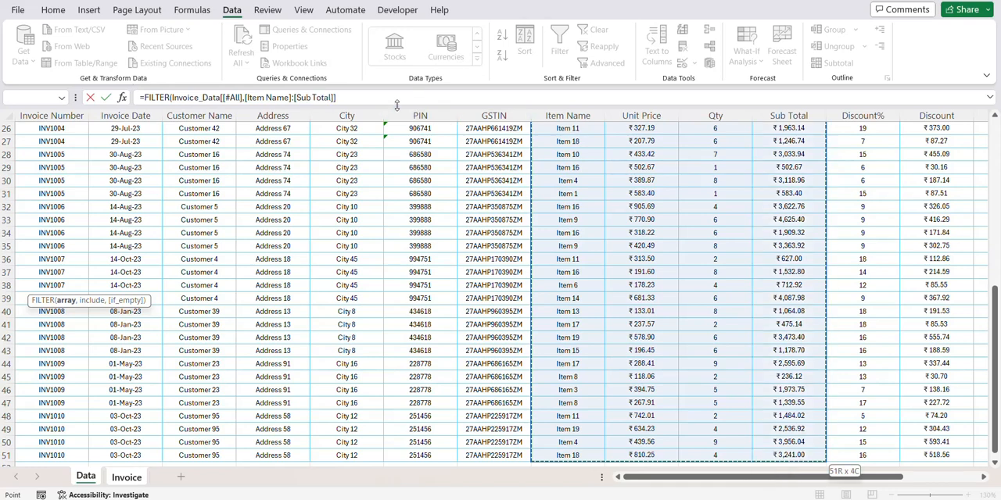
pyautogui.write(',')
# - Complete the A13 FILTER formula with the include condition Invoice_Data[[#All],[Invoice Number]]=Invoice_Number
pyautogui.scroll(8, 247, 266)
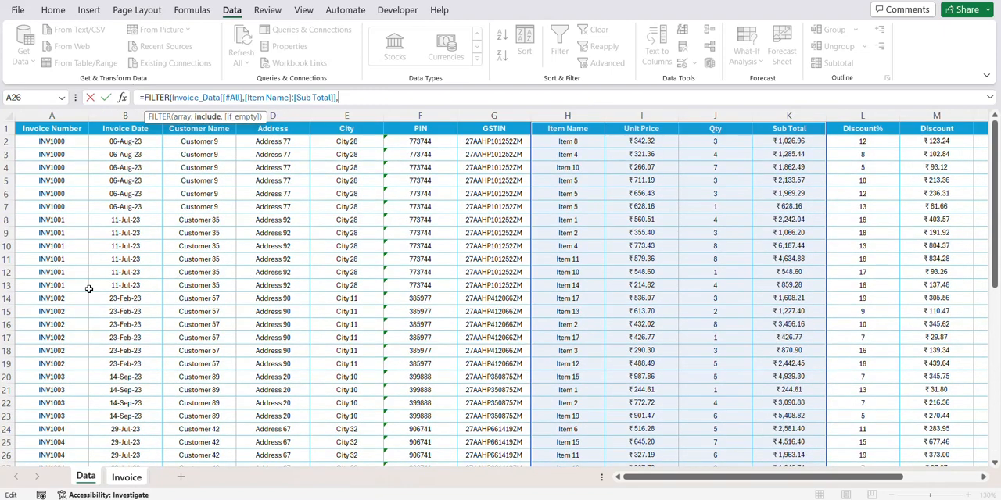
pyautogui.click(54, 133)
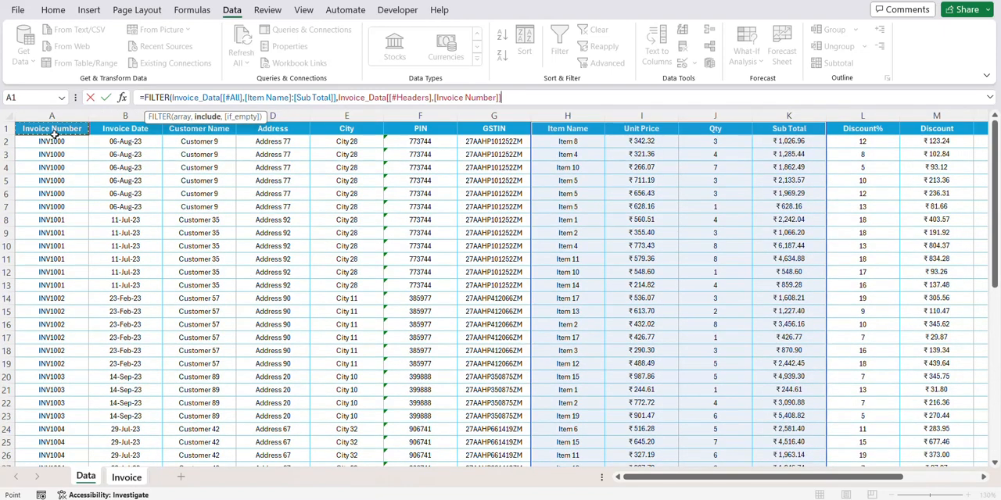
pyautogui.hotkey('ctrl', 'shift', 'Down')
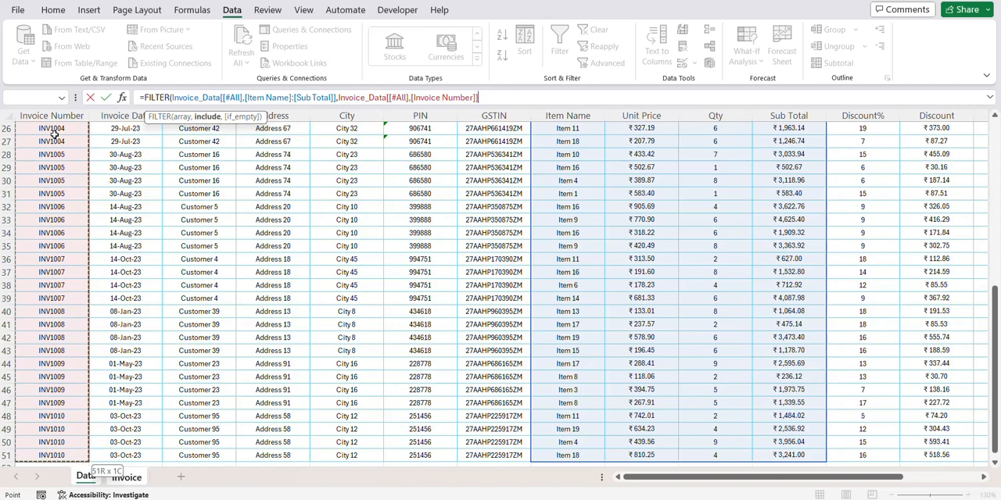
pyautogui.write('=')
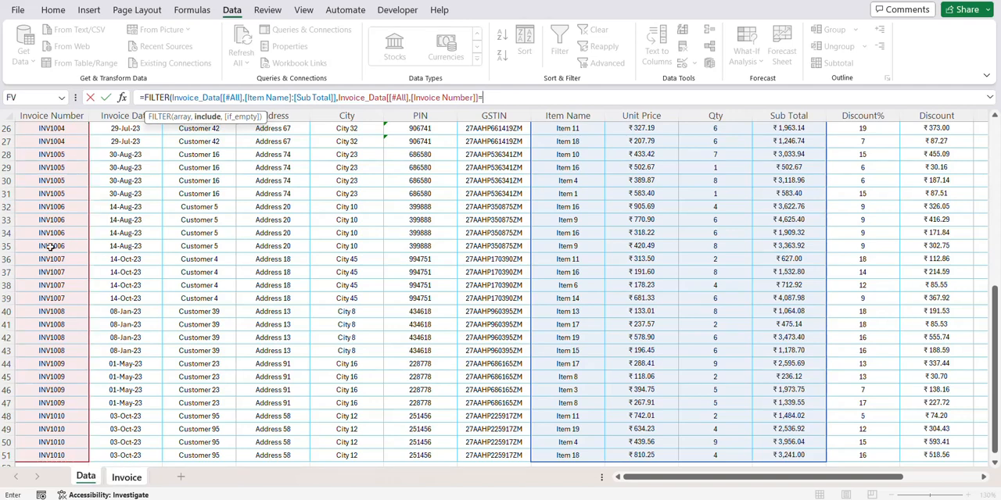
pyautogui.click(127, 479)
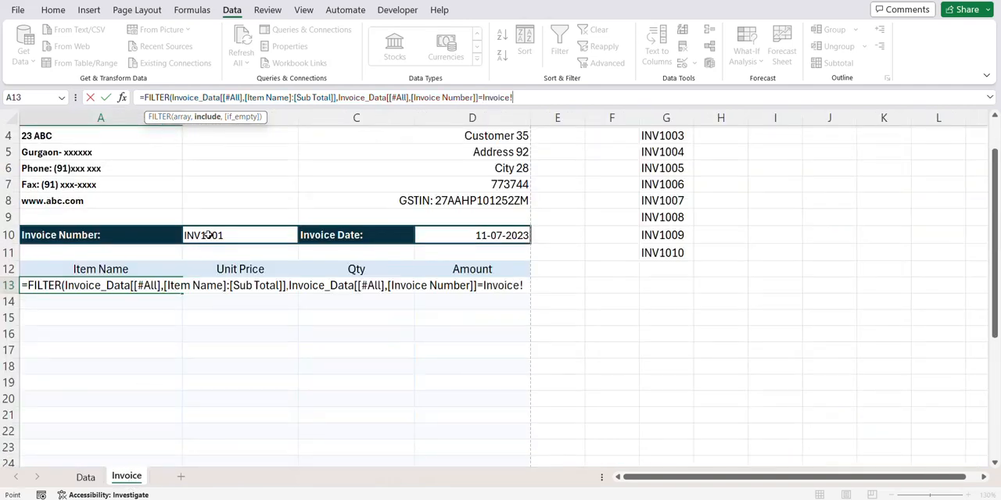
pyautogui.click(210, 234)
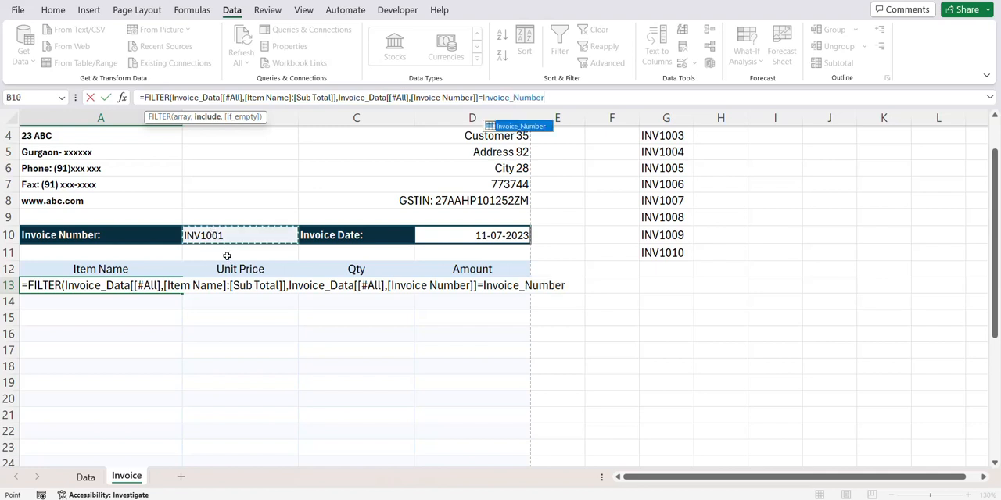
pyautogui.write(')')
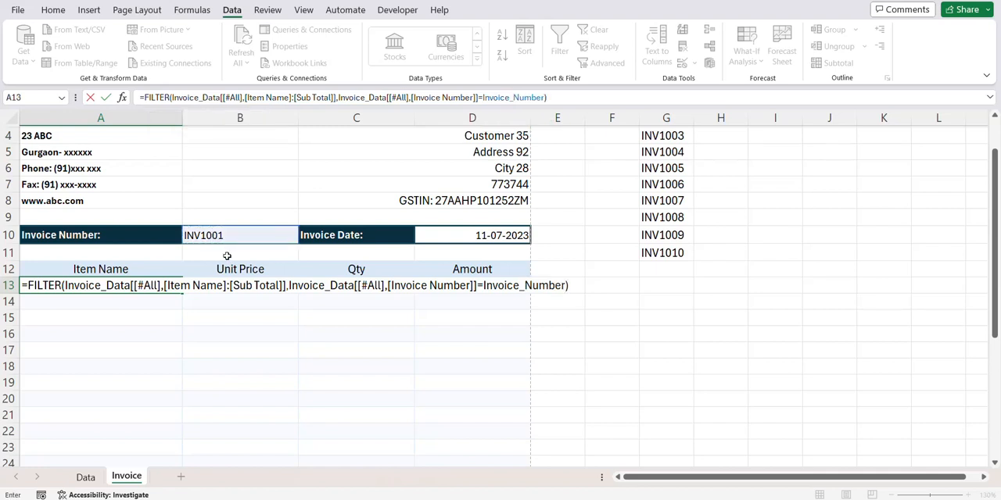
pyautogui.press('Return')
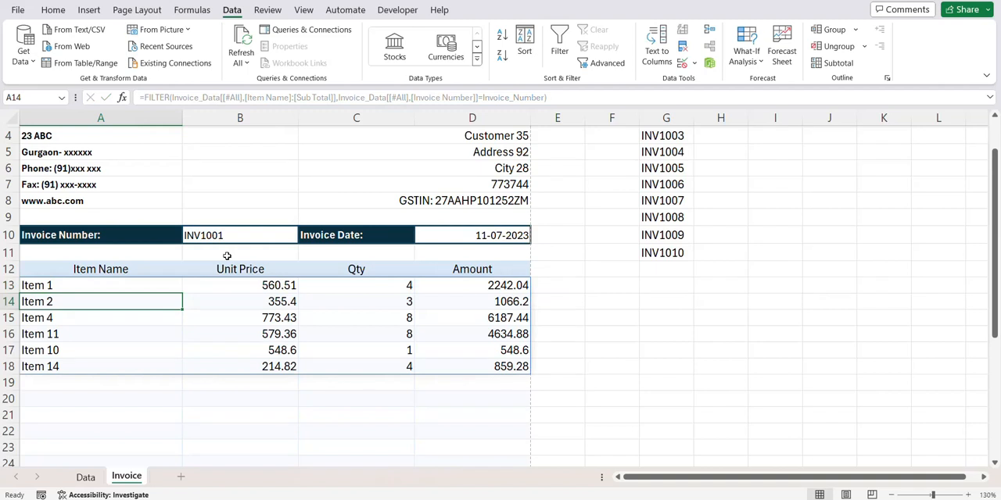
# - Format the Unit Price cells B13:B30 as Currency with the ₹ symbol and two decimal places
pyautogui.scroll(-1, 346, 321)
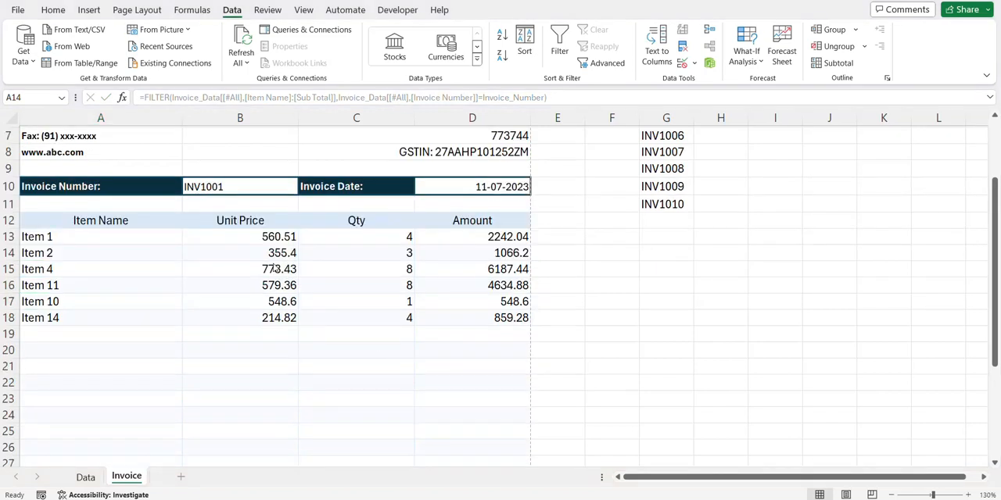
pyautogui.press('BackSpace')
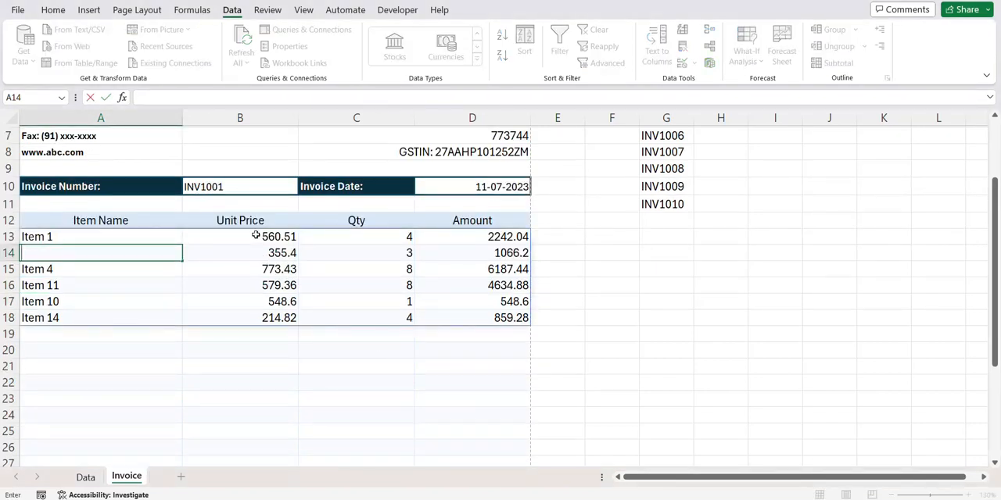
pyautogui.click(255, 235)
pyautogui.hotkey('shift', 'Down')
pyautogui.hotkey('shift', 'Down')
pyautogui.hotkey('shift', 'Down')
pyautogui.hotkey('shift', 'Down')
pyautogui.hotkey('shift', 'Down')
pyautogui.hotkey('shift', 'Down')
pyautogui.hotkey('shift', 'Down')
pyautogui.hotkey('shift', 'Down')
pyautogui.hotkey('shift', 'Down')
pyautogui.hotkey('shift', 'Down')
pyautogui.hotkey('shift', 'Down')
pyautogui.hotkey('shift', 'Down')
pyautogui.hotkey('shift', 'Down')
pyautogui.hotkey('shift', 'Down')
pyautogui.hotkey('shift', 'Down')
pyautogui.hotkey('shift', 'Down')
pyautogui.hotkey('shift', 'Down')
pyautogui.hotkey('shift', 'Down')
pyautogui.hotkey('shift', 'Down')
pyautogui.hotkey('shift', 'Down')
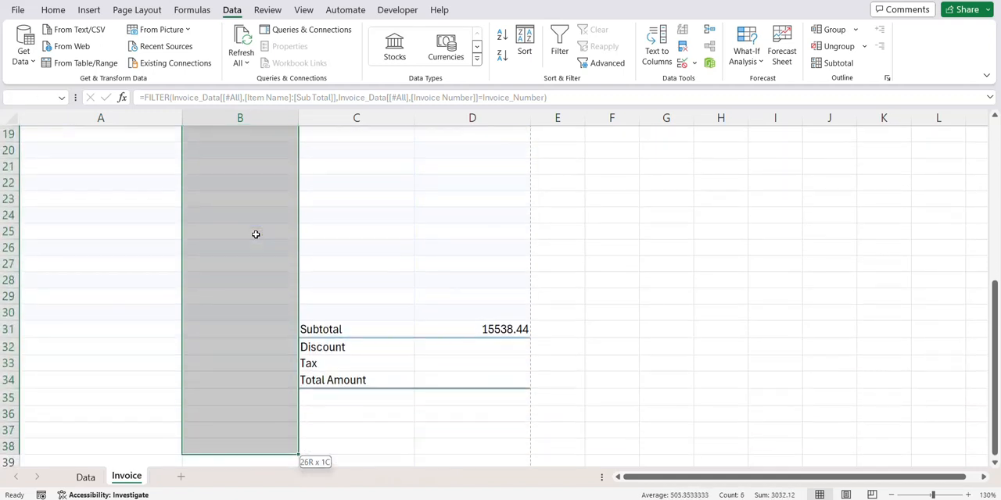
pyautogui.hotkey('shift', 'Up')
pyautogui.hotkey('shift', 'Up')
pyautogui.hotkey('shift', 'Up')
pyautogui.hotkey('shift', 'Up')
pyautogui.hotkey('shift', 'Up')
pyautogui.hotkey('shift', 'Up')
pyautogui.hotkey('shift', 'Up')
pyautogui.hotkey('shift', 'Up')
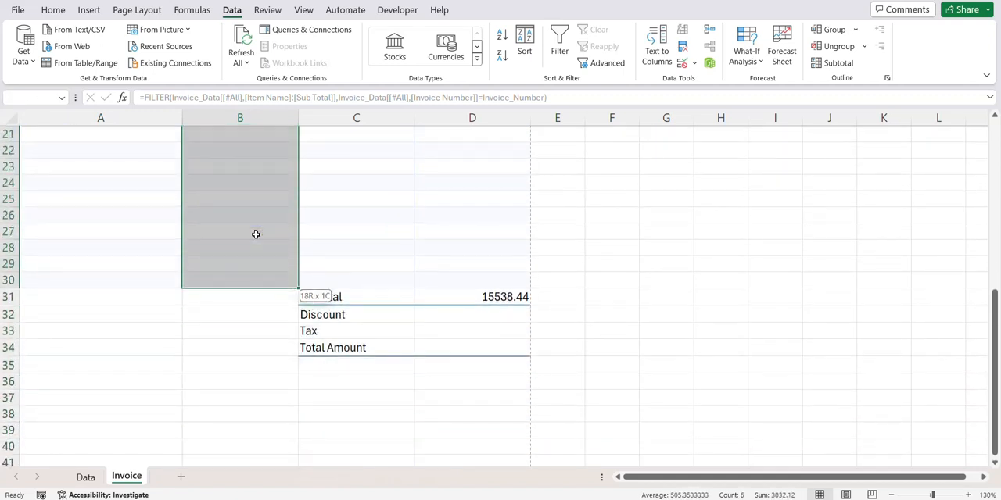
pyautogui.scroll(6, 256, 234)
pyautogui.hotkey('ctrl', '1')
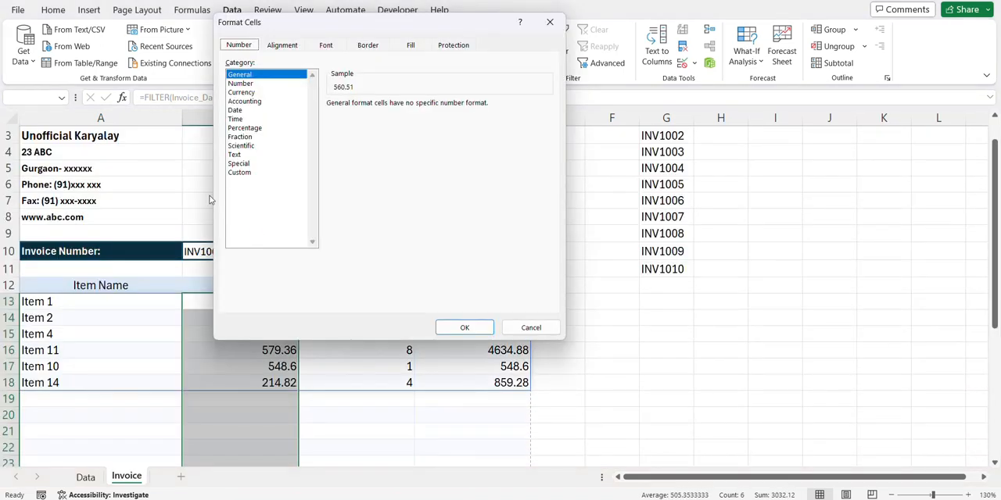
pyautogui.click(242, 101)
pyautogui.click(241, 92)
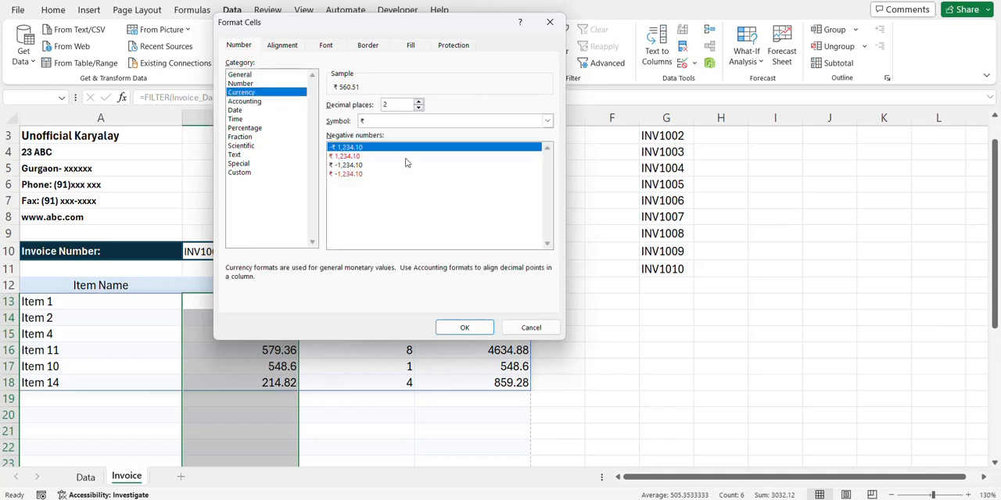
pyautogui.click(464, 327)
# - Format the Amount column from D13 down through the Subtotal cell as Currency with the ₹ symbol and two decimal places
pyautogui.click(491, 301)
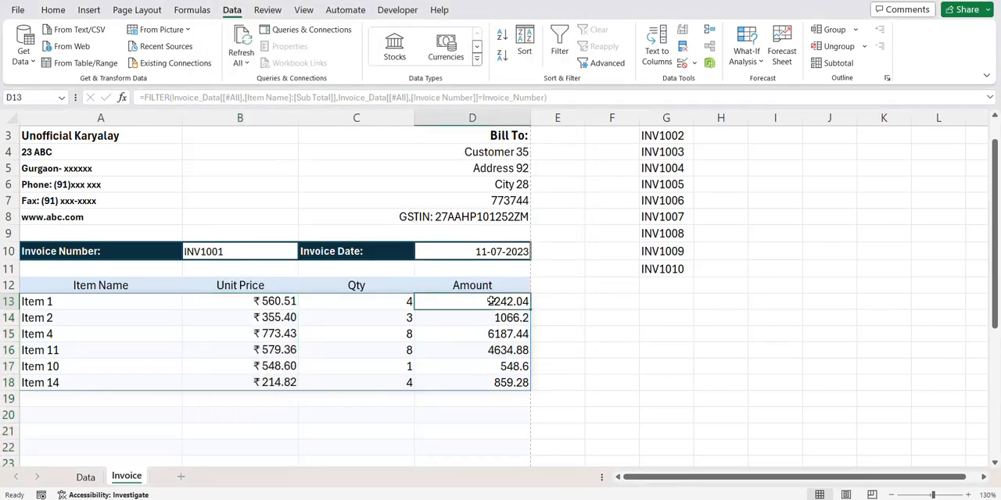
pyautogui.moveTo(491, 301)
pyautogui.mouseDown()
pyautogui.moveTo(491, 408)
pyautogui.moveTo(491, 300)
pyautogui.mouseUp()
pyautogui.scroll(5, 491, 300)
pyautogui.hotkey('ctrl', '1')
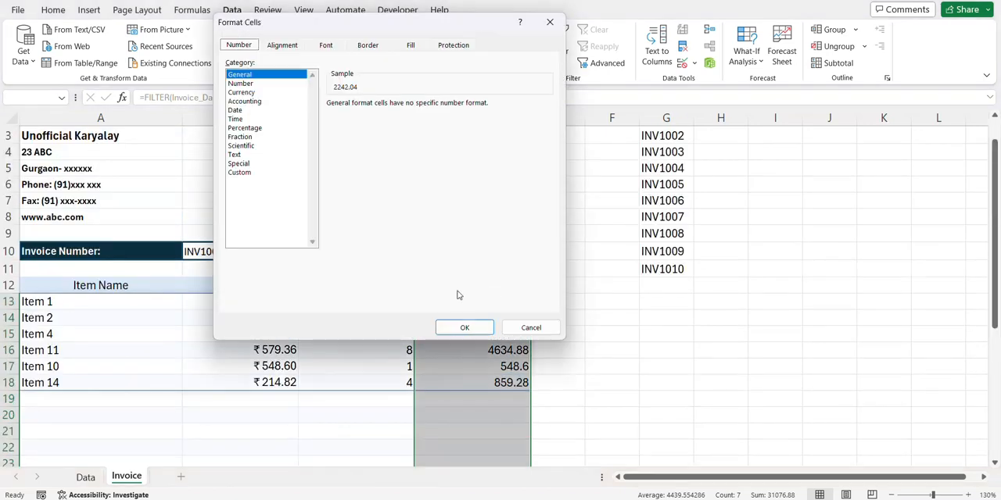
pyautogui.click(260, 93)
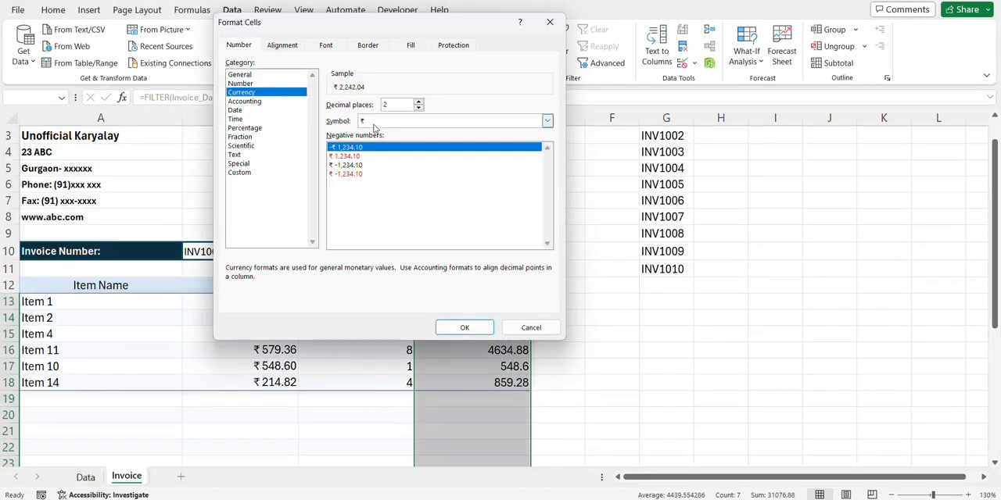
pyautogui.click(463, 327)
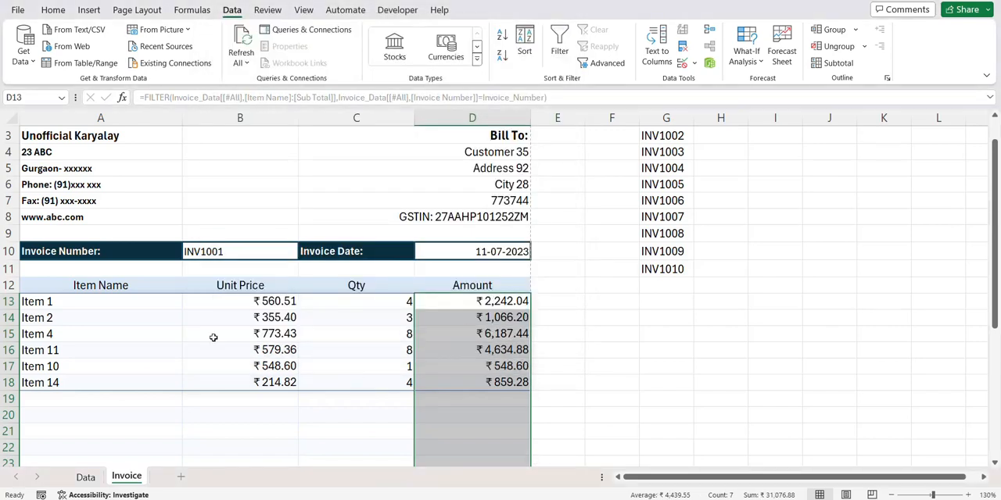
# - Start a SUMIF formula in the Discount cell D32 with Invoice_Data[Invoice Number] as the range
pyautogui.click(125, 302)
pyautogui.scroll(-8, 391, 273)
pyautogui.click(466, 221)
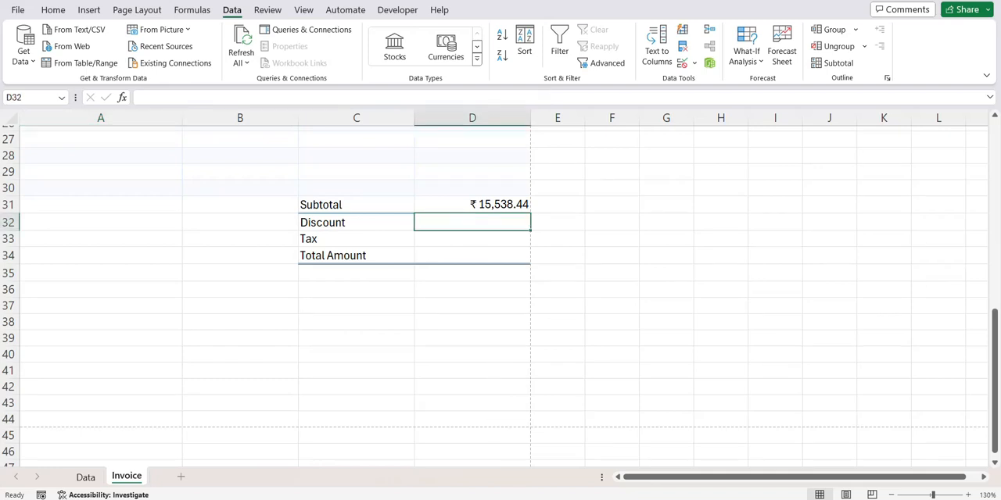
pyautogui.write('=sum')
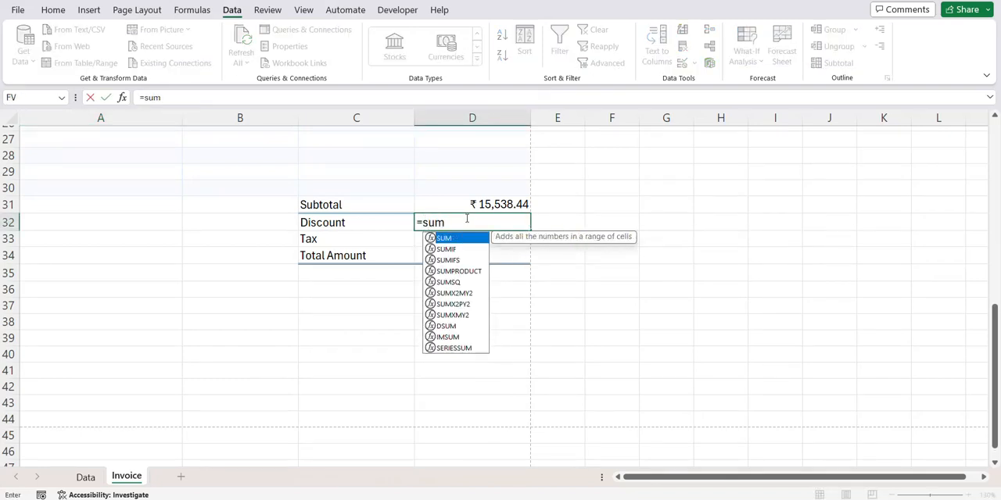
pyautogui.write('i')
pyautogui.press('Tab')
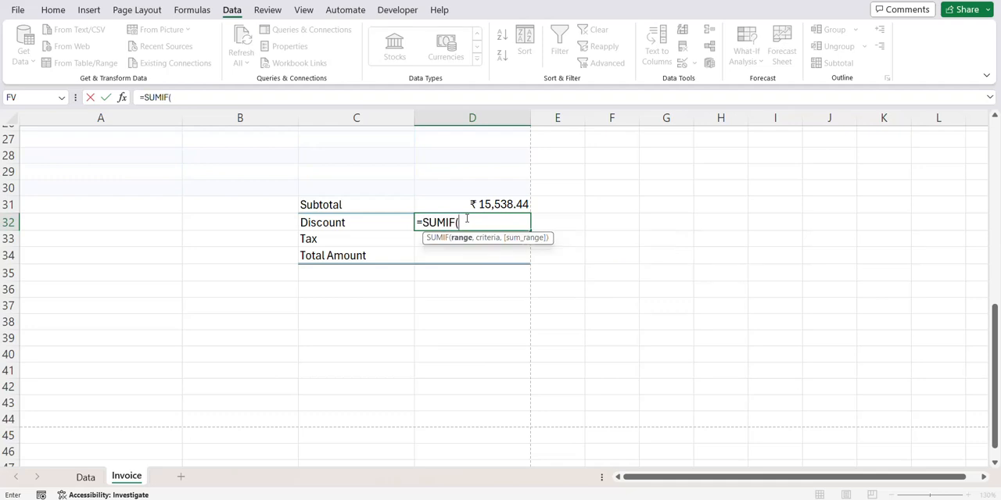
pyautogui.write('invoice')
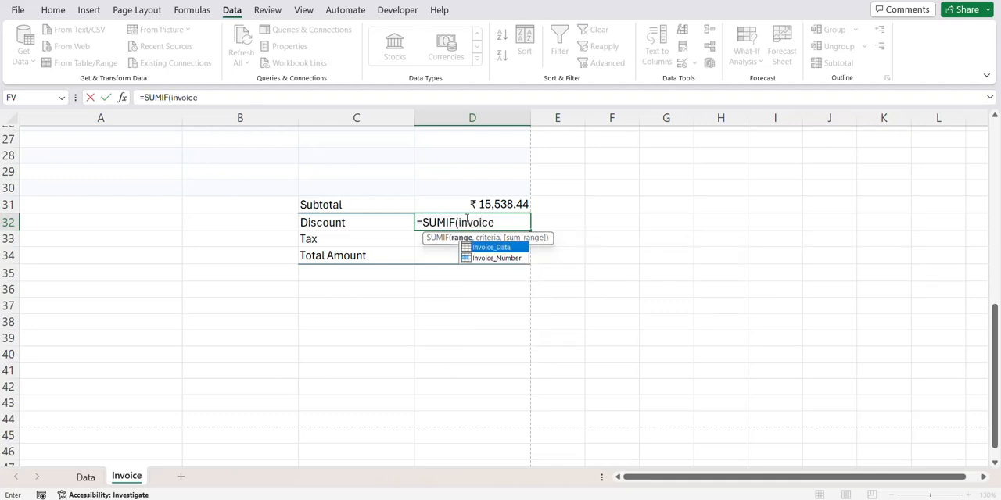
pyautogui.press('Tab')
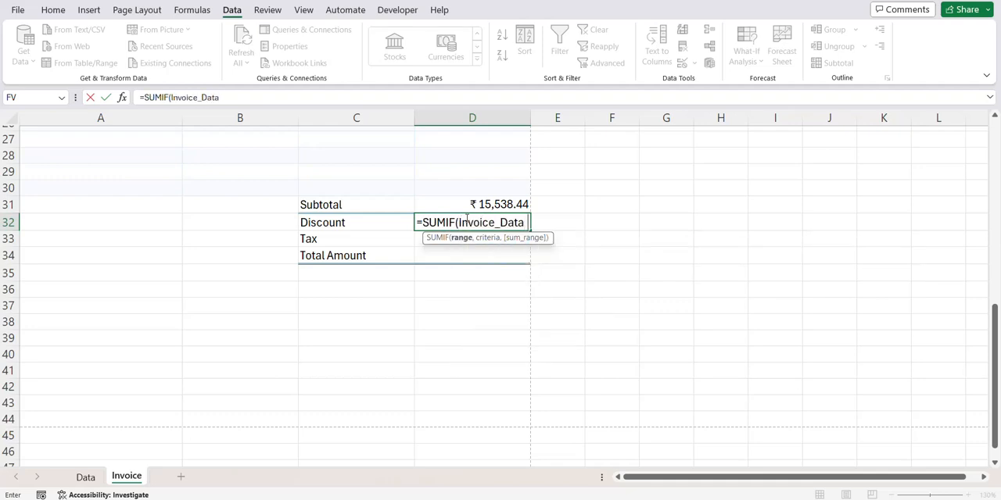
pyautogui.write('invo')
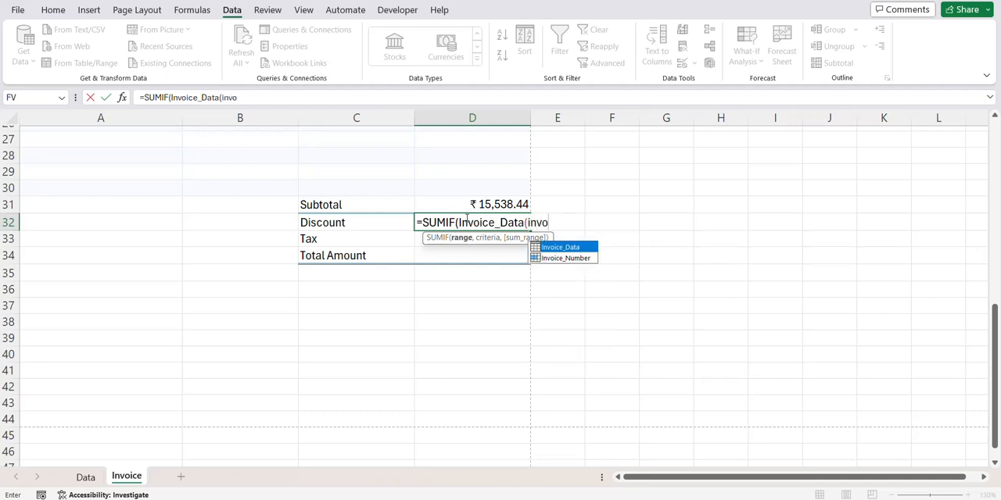
pyautogui.press('BackSpace')
pyautogui.press('BackSpace')
pyautogui.press('BackSpace')
pyautogui.press('BackSpace')
pyautogui.press('BackSpace')
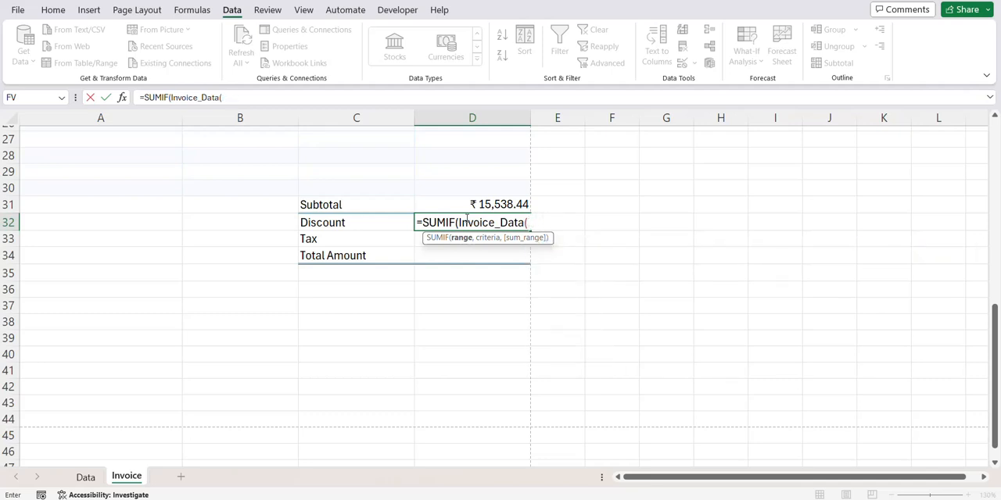
pyautogui.write('[in')
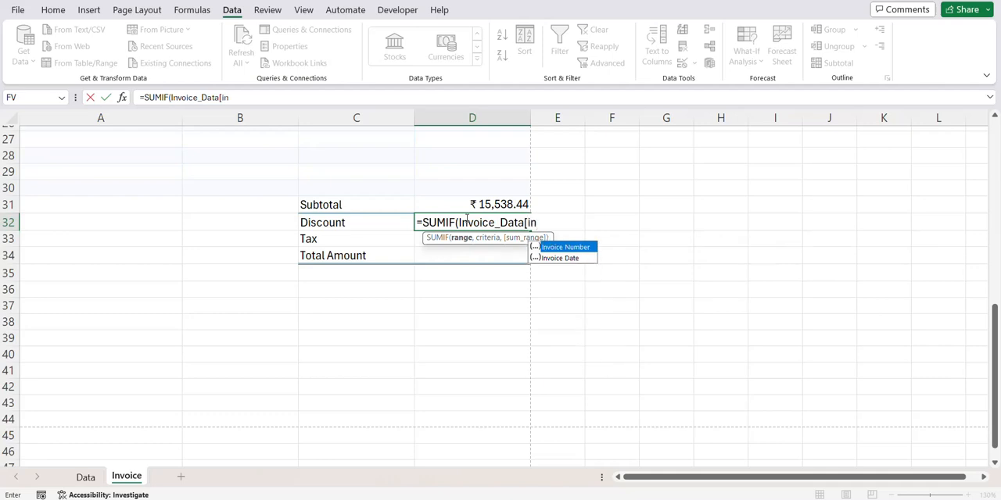
pyautogui.write('v')
pyautogui.press('Tab')
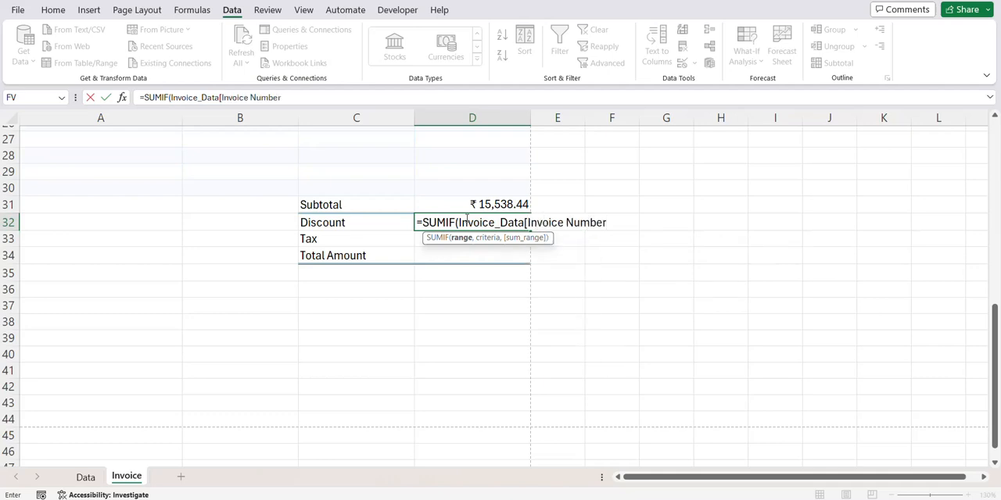
pyautogui.write('],in')
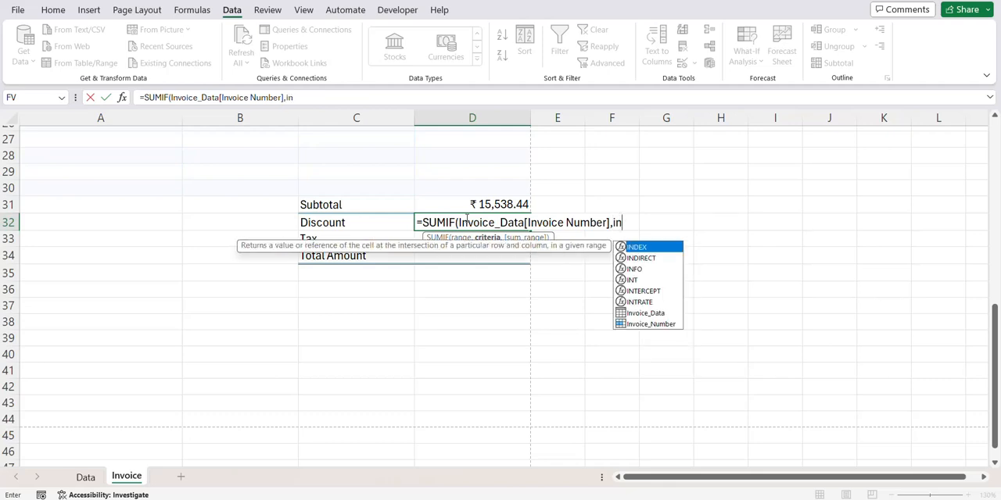
# - Add the named cell Invoice_Number as the criteria of the D32 SUMIF formula
pyautogui.click(645, 327)
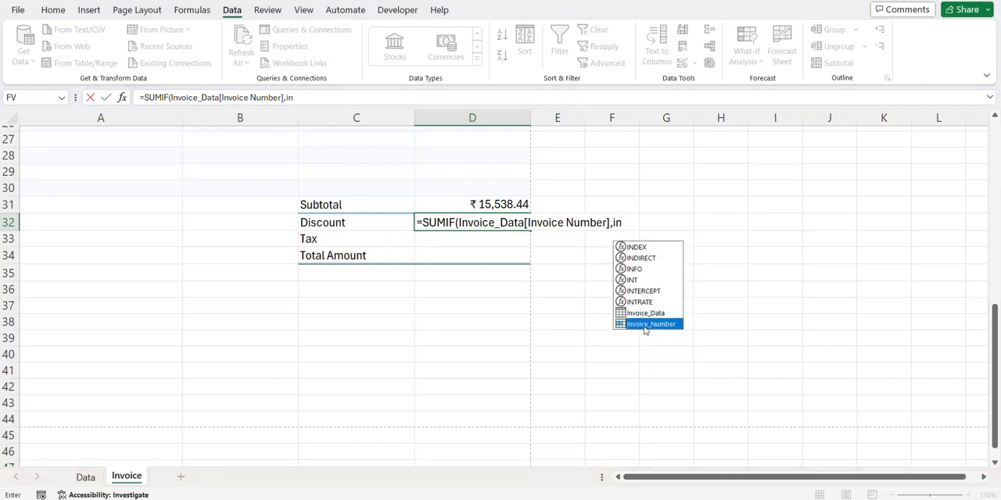
pyautogui.doubleClick(645, 325)
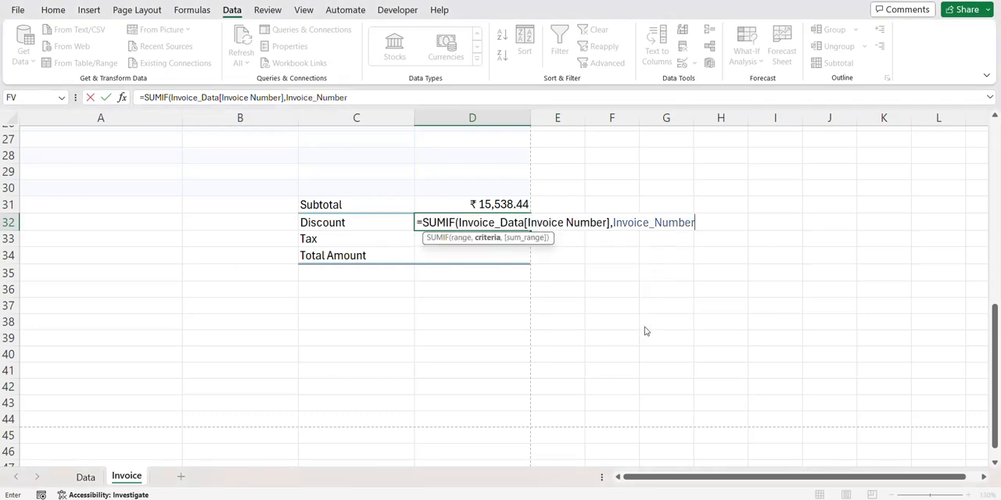
pyautogui.write(',')
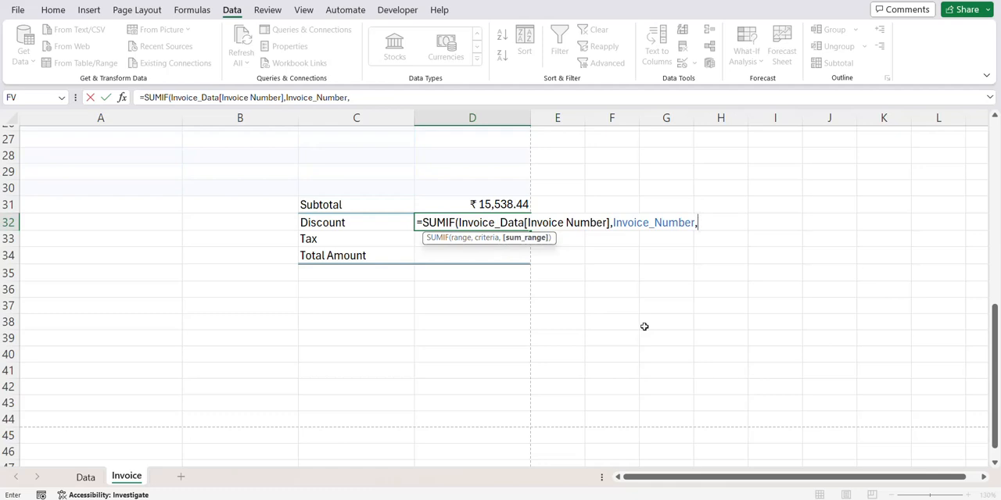
# - Complete the D32 SUMIF formula with Invoice_Data[Discount] as the sum range
pyautogui.write('invo')
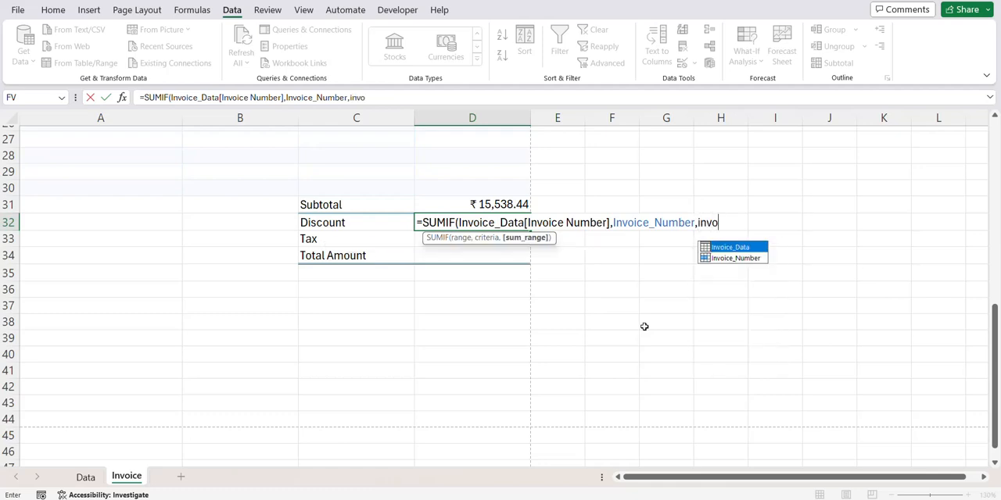
pyautogui.press('Tab')
pyautogui.write('[')
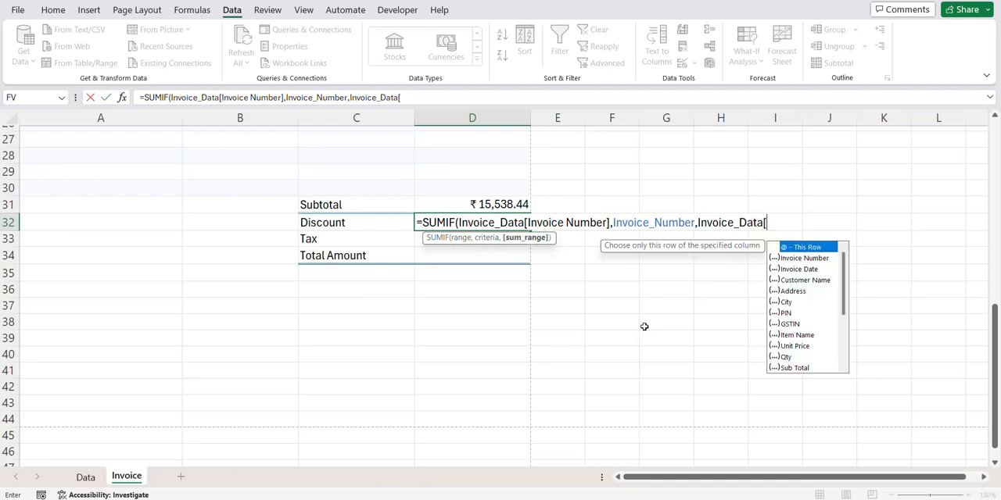
pyautogui.write('dis')
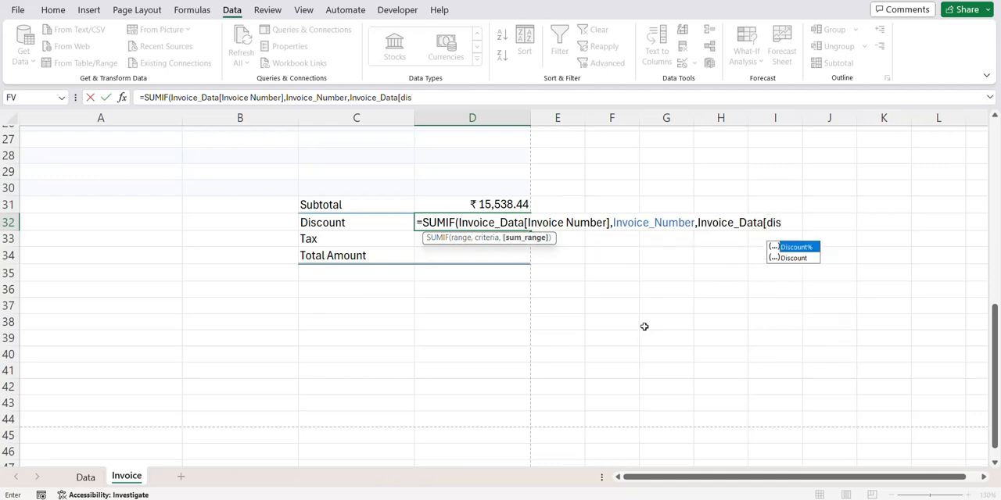
pyautogui.press('Down')
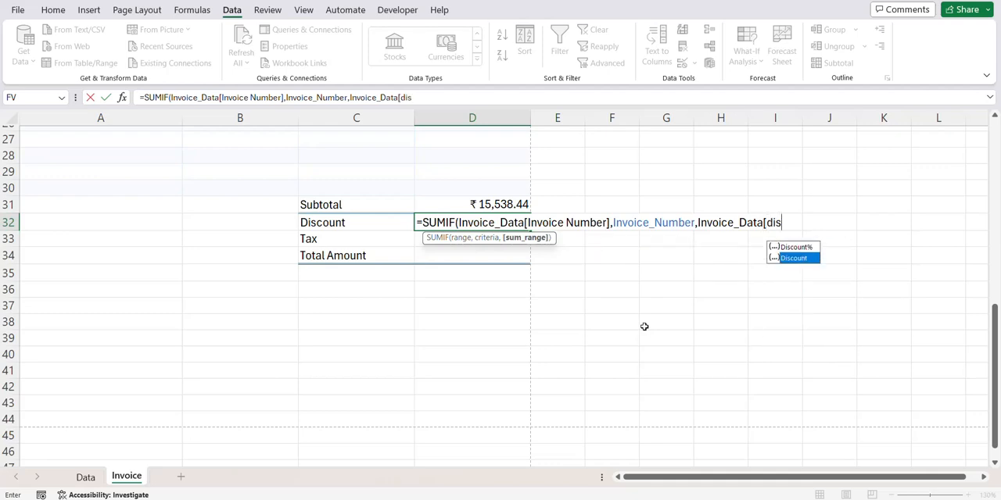
pyautogui.write('s')
pyautogui.press('Tab')
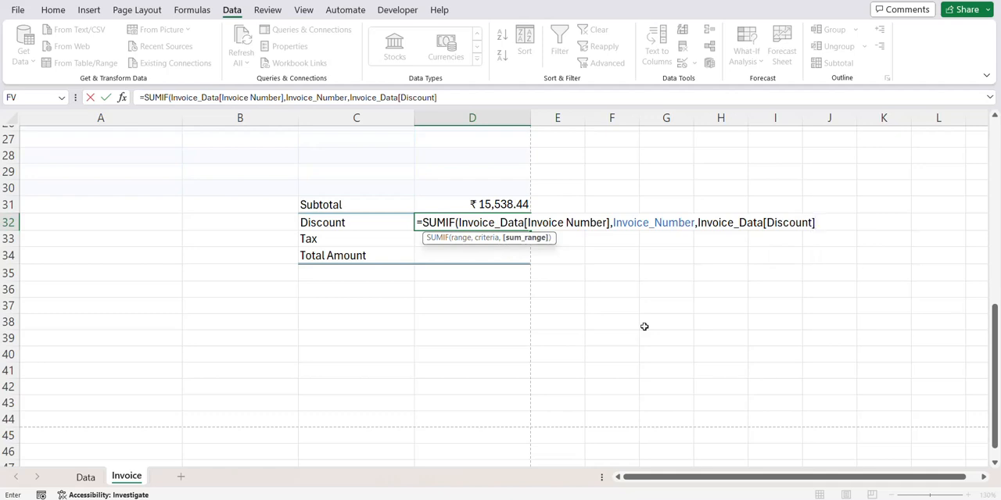
pyautogui.write(')')
pyautogui.press('Return')
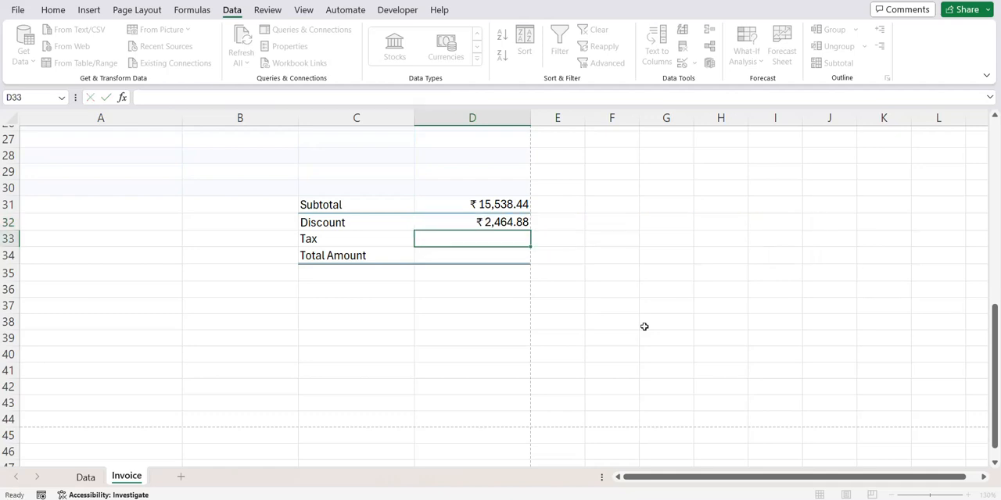
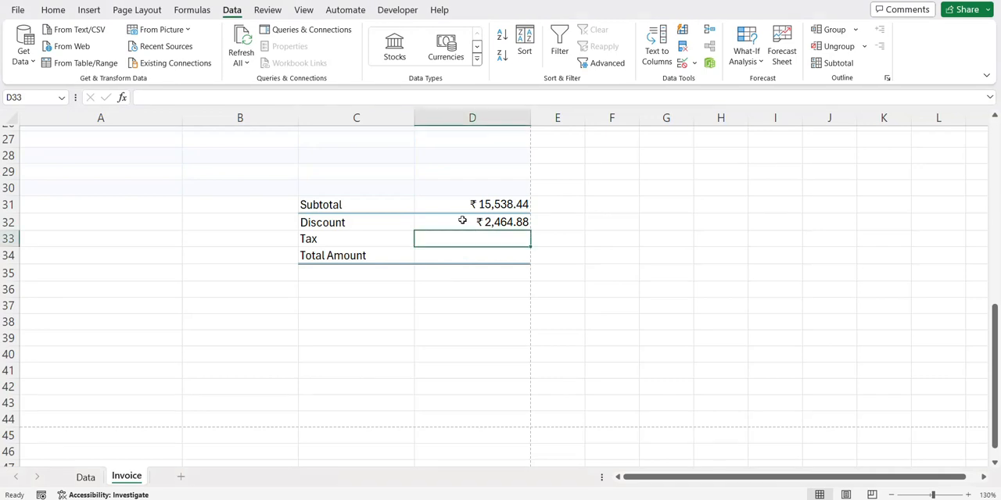
# - Copy the Discount formula into the Tax cell D33 and change its sum range to Invoice_Data[Tax Amount]
pyautogui.click(462, 226)
pyautogui.hotkey('ctrl', 'c')
pyautogui.click(462, 238)
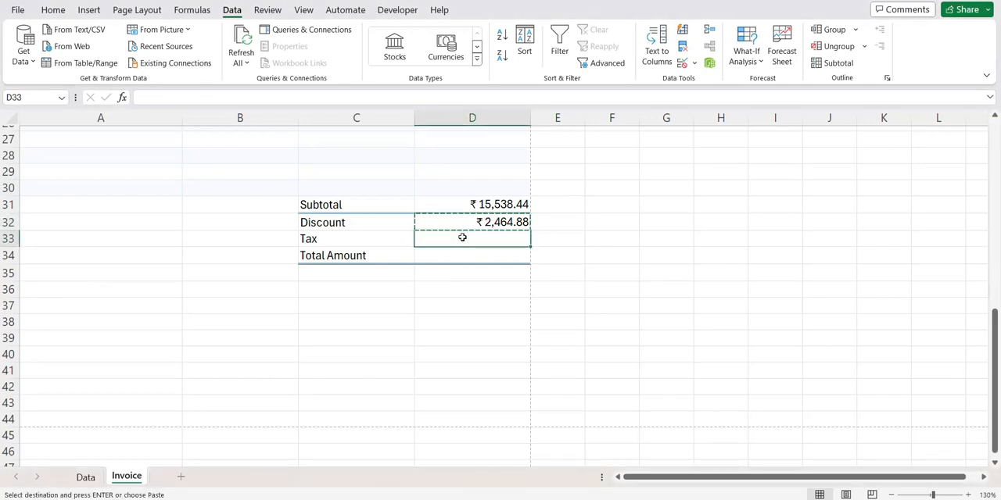
pyautogui.hotkey('ctrl', 'v')
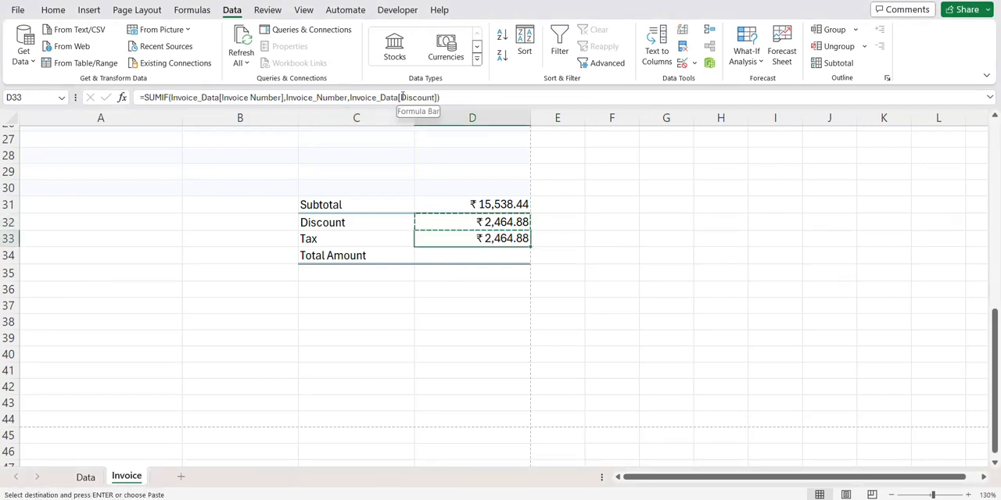
pyautogui.moveTo(400, 97); pyautogui.dragTo(432, 97)
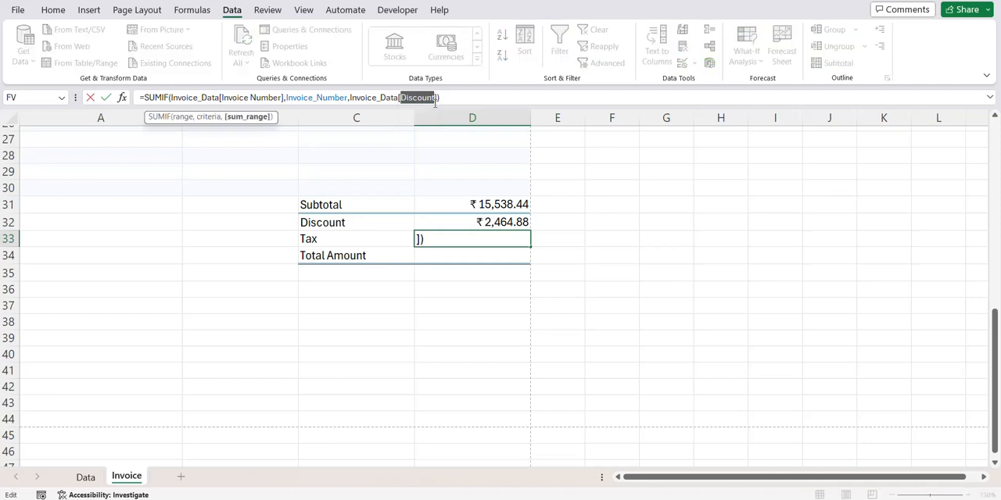
pyautogui.write('ta')
pyautogui.press('Down')
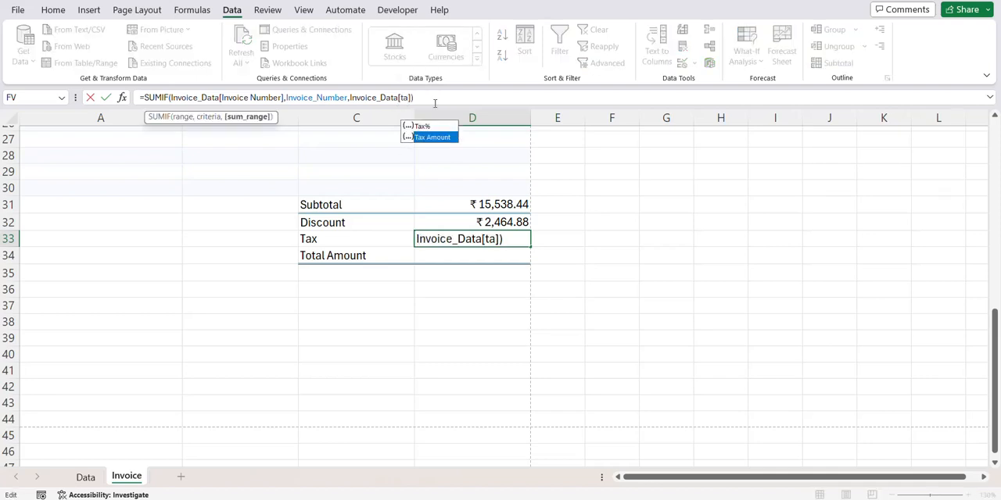
pyautogui.press('Tab')
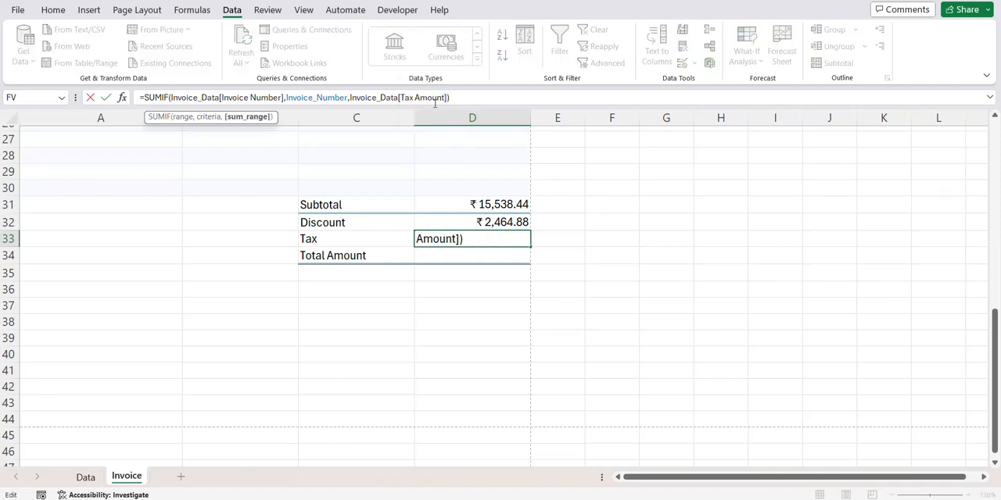
pyautogui.press('Return')
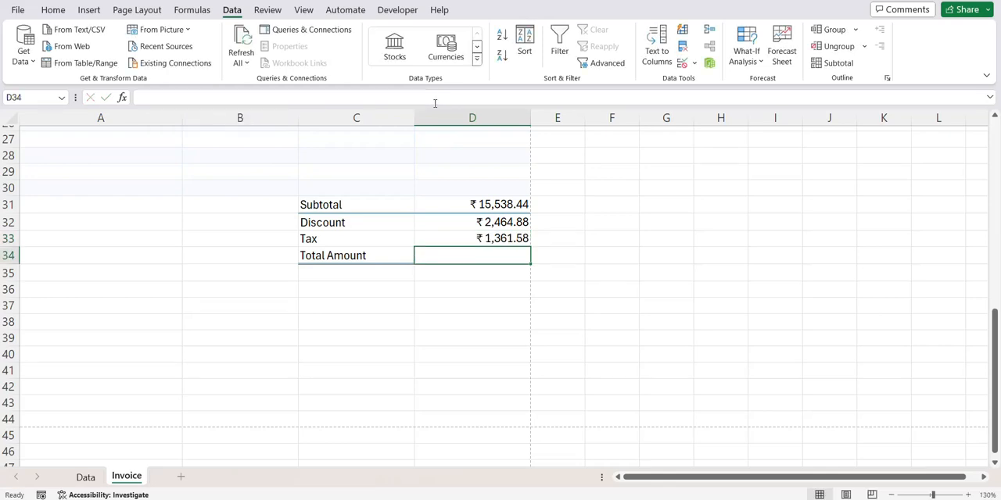
# - Calculate the Total Amount in D34 with the formula =D31-D32+D33
pyautogui.write('=')
pyautogui.click(469, 201)
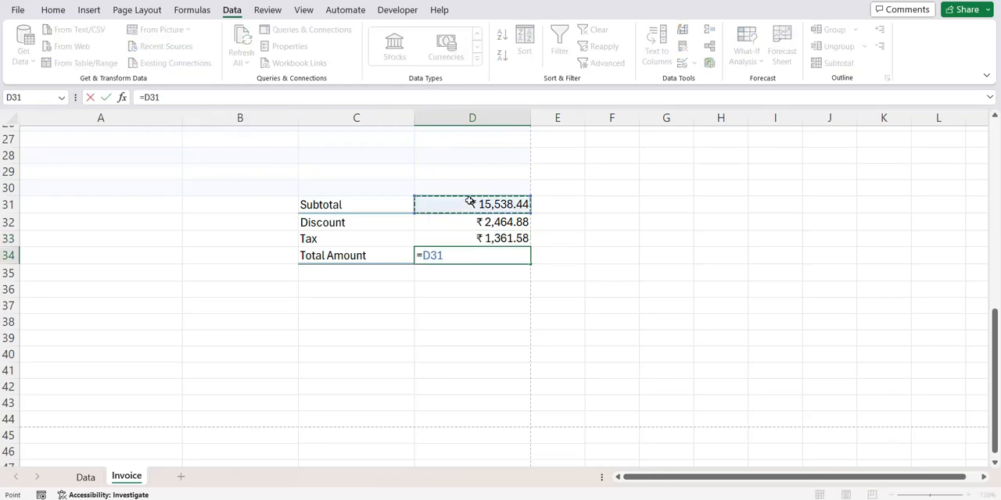
pyautogui.write('-')
pyautogui.click(469, 223)
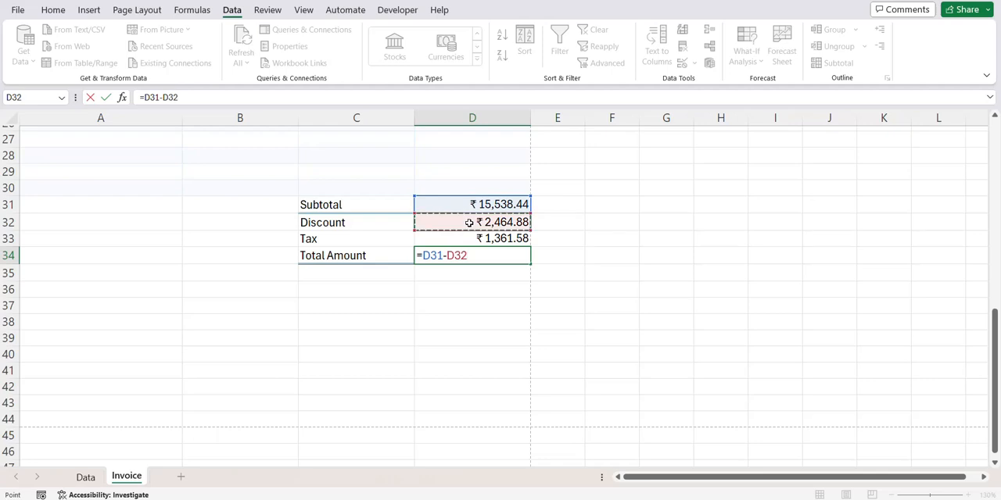
pyautogui.write('+')
pyautogui.click(479, 238)
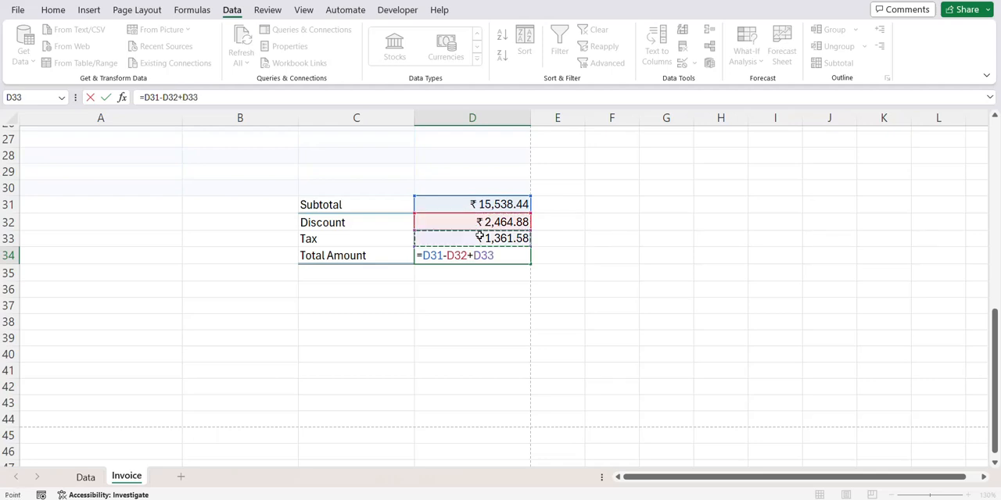
pyautogui.press('Return')
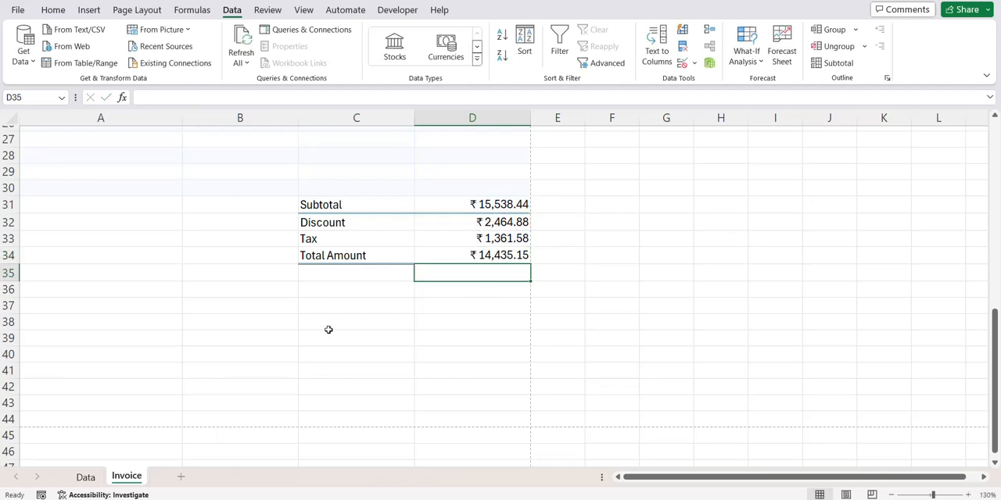
# - Merge and center cells A44:D44 across the invoice's width
pyautogui.moveTo(38, 416); pyautogui.dragTo(249, 414)
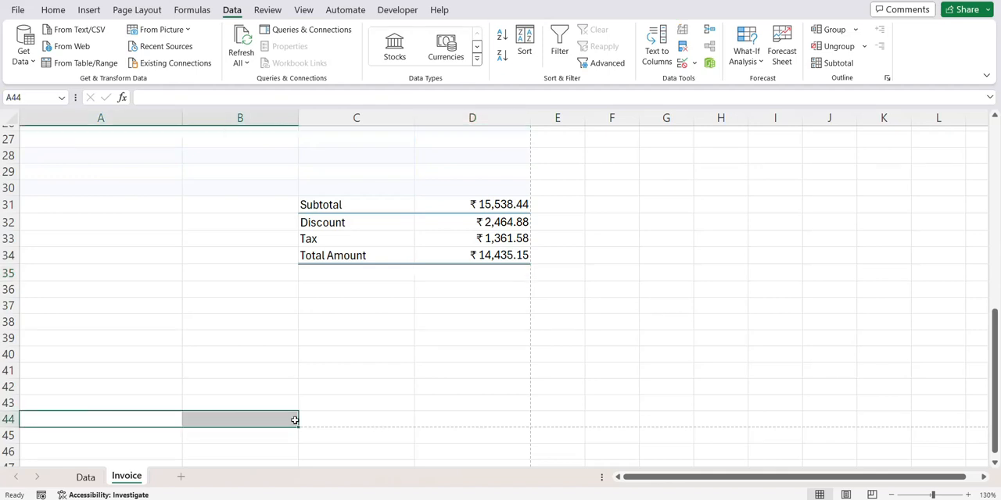
pyautogui.moveTo(109, 419); pyautogui.dragTo(430, 418)
pyautogui.click(53, 9)
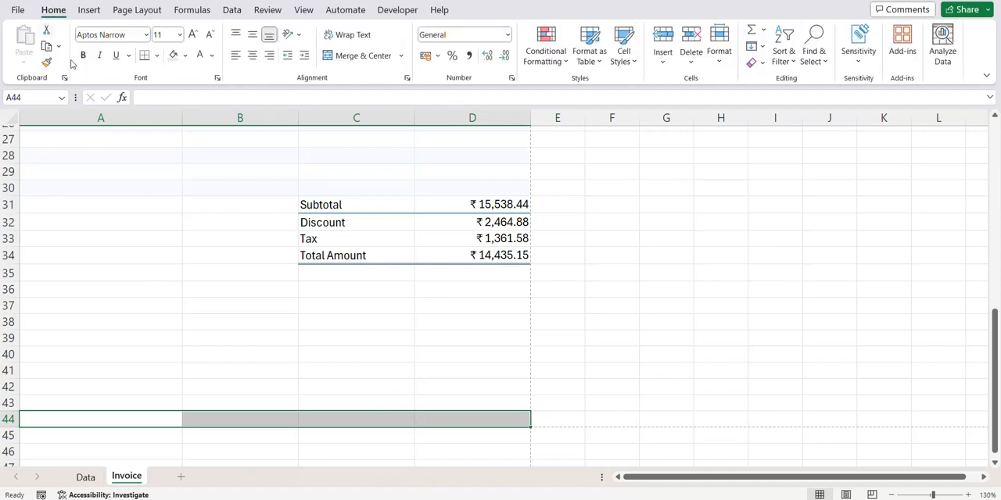
pyautogui.click(385, 56)
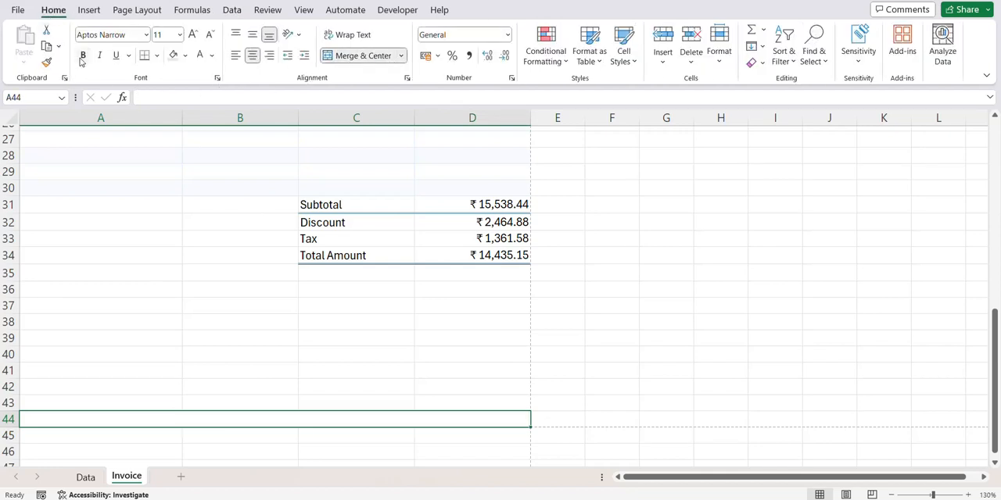
# - Give the merged row 44 a light grey fill and bold 14-point font, and enter "Thank You!" in it
pyautogui.click(186, 56)
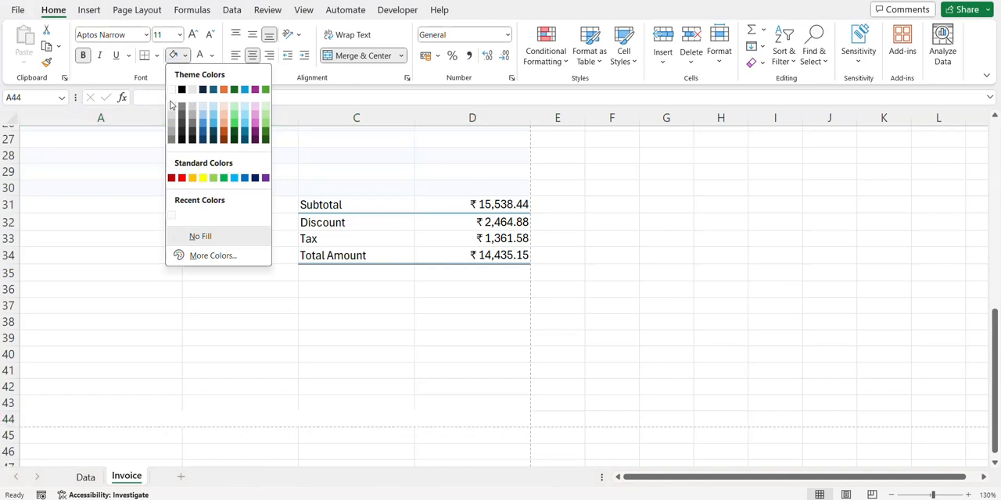
pyautogui.click(172, 107)
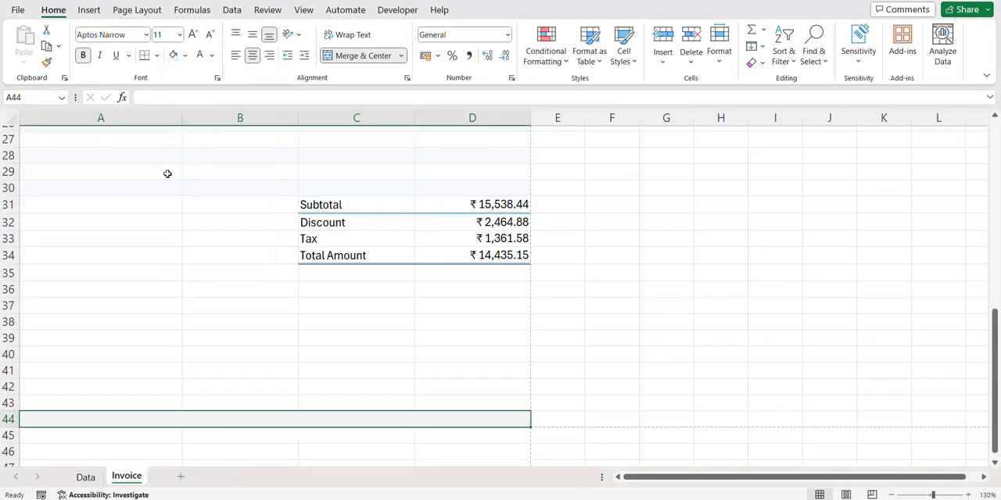
pyautogui.click(193, 35)
pyautogui.click(193, 35)
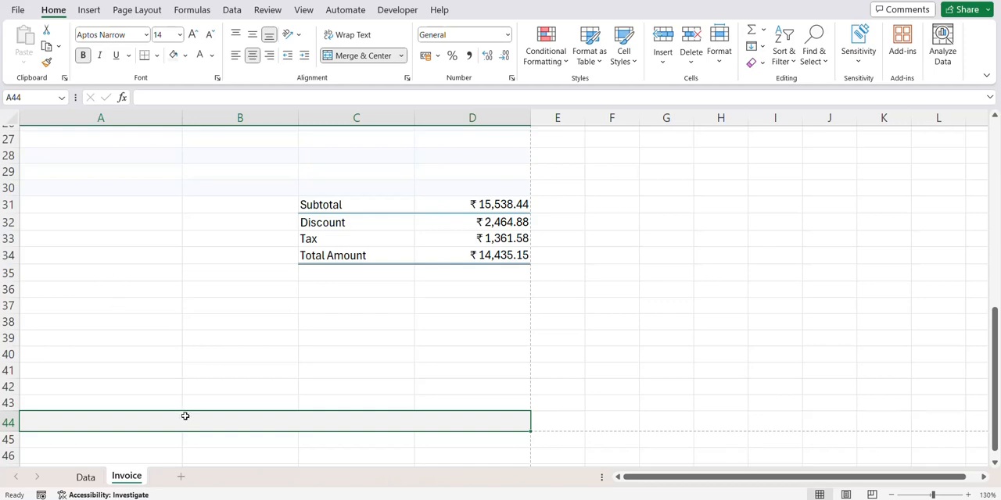
pyautogui.write('Thank You!')
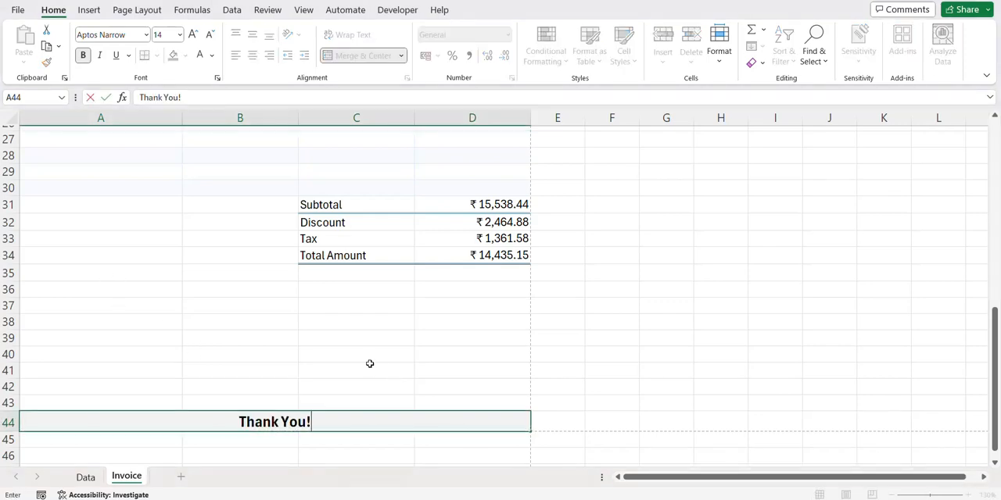
pyautogui.click(371, 368)
# - Choose INV1002 as the invoice number and check the item lines and the Total Amount formula
pyautogui.scroll(9, 329, 371)
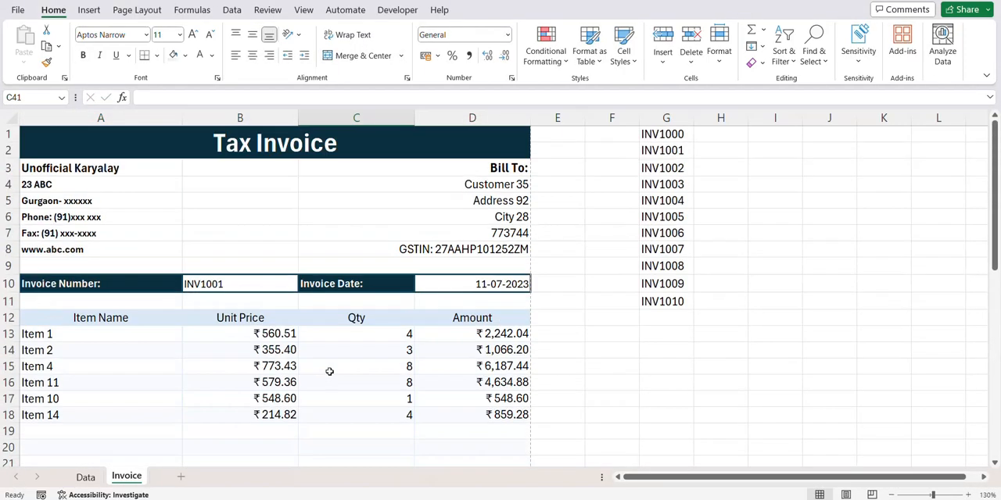
pyautogui.click(252, 281)
pyautogui.click(304, 286)
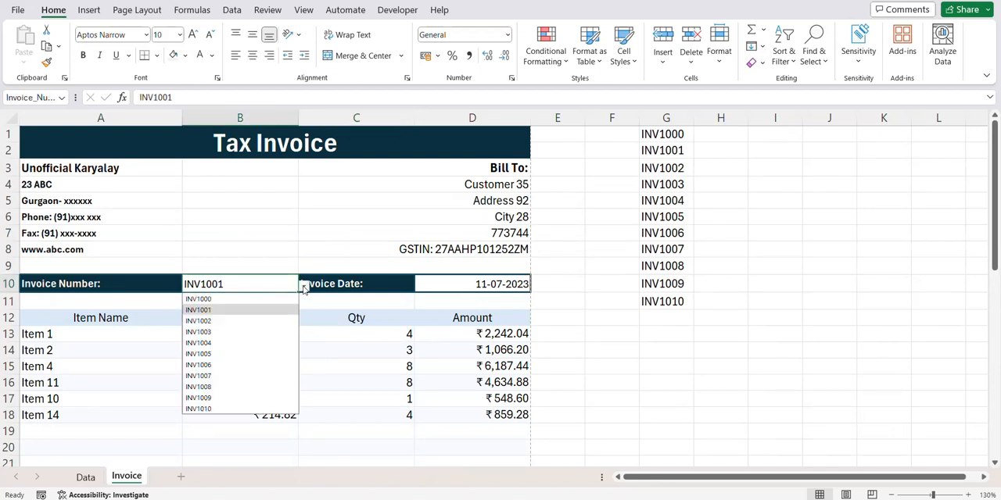
pyautogui.click(229, 322)
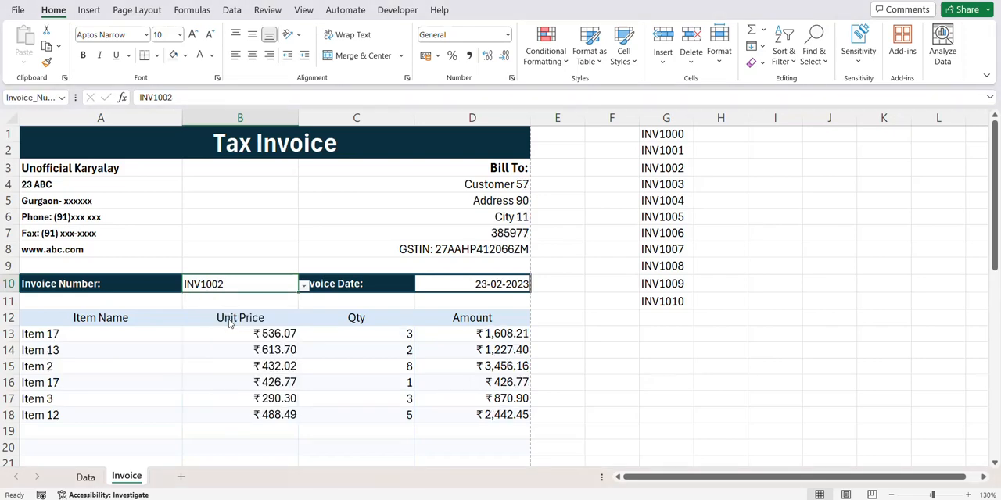
pyautogui.scroll(-7, 301, 341)
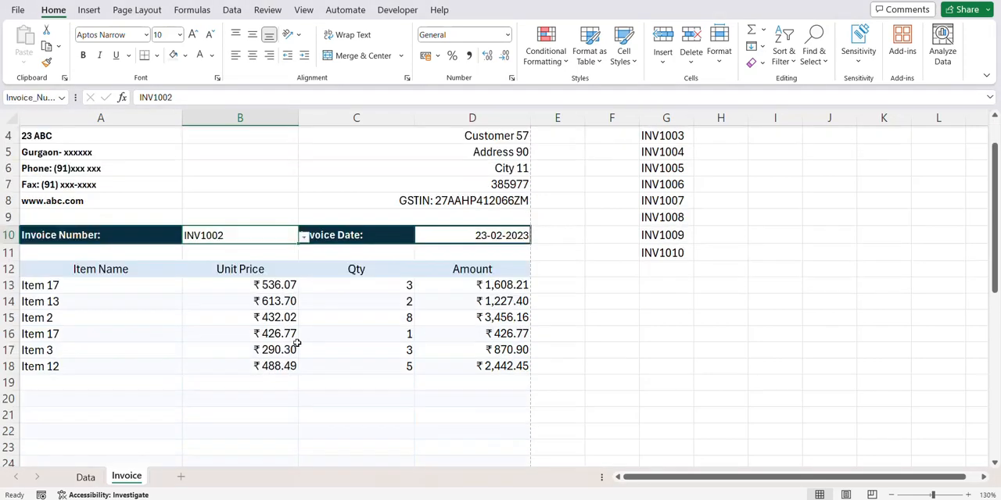
pyautogui.scroll(1, 298, 343)
pyautogui.click(472, 385)
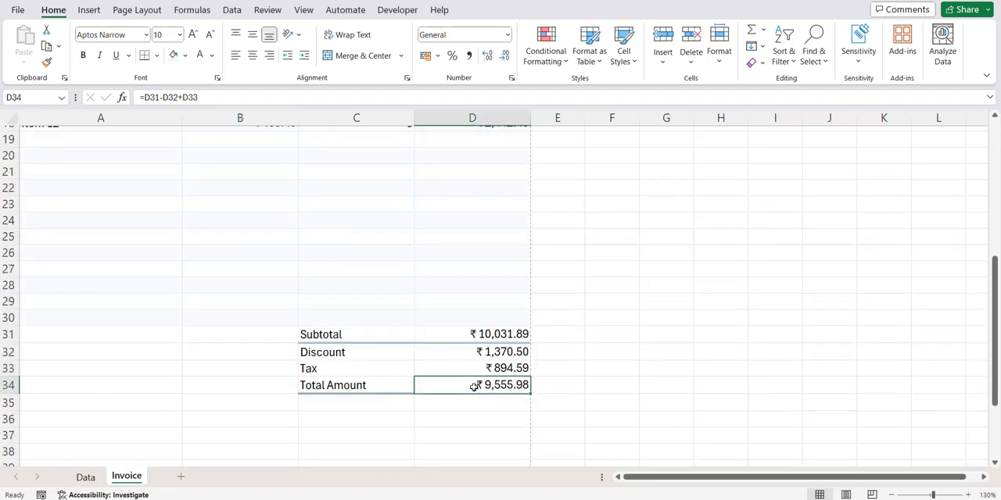
pyautogui.scroll(6, 342, 384)
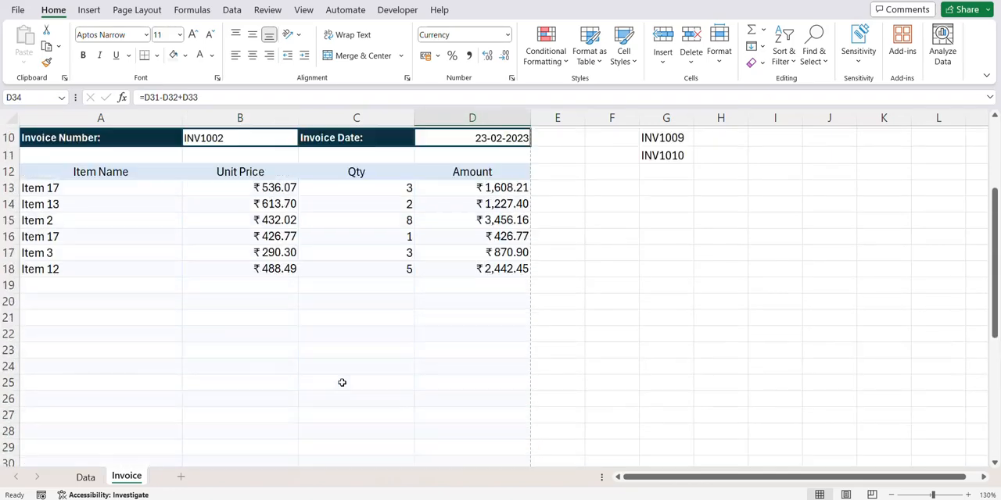
# - Switch the invoice number to INV1007 and review the customer details and item lines
pyautogui.click(283, 294)
pyautogui.click(294, 289)
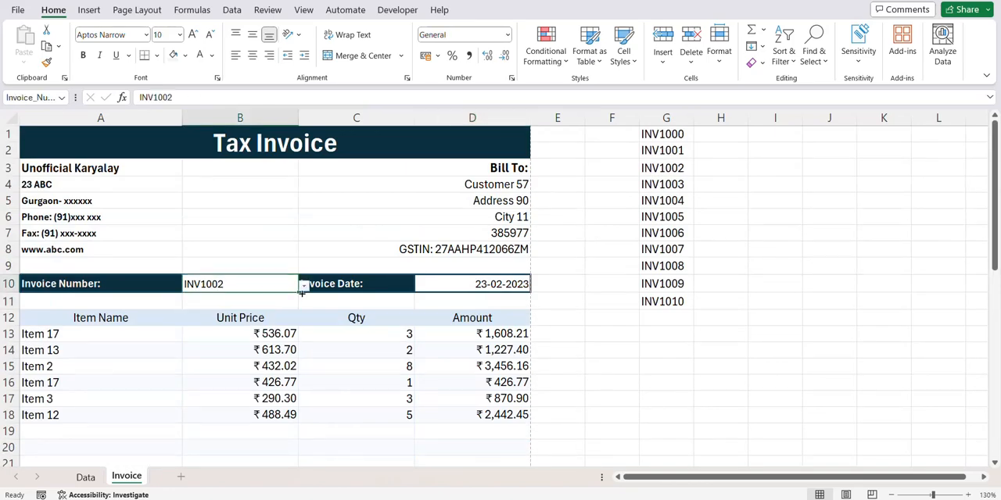
pyautogui.click(302, 297)
pyautogui.click(298, 287)
pyautogui.click(303, 286)
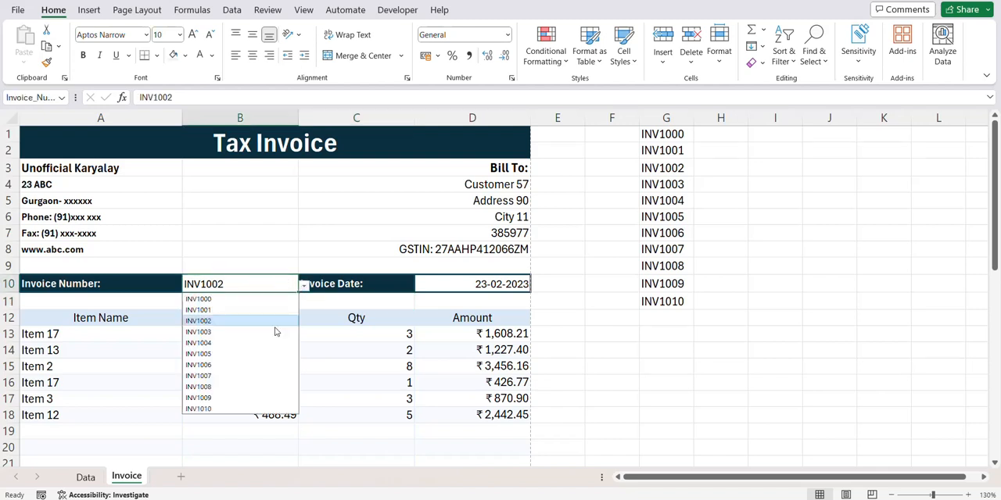
pyautogui.click(226, 382)
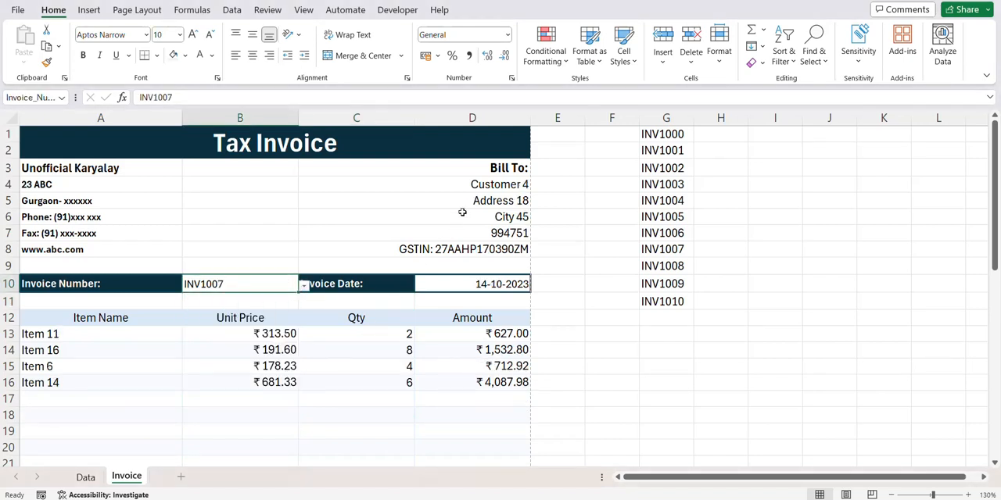
pyautogui.scroll(-5, 347, 364)
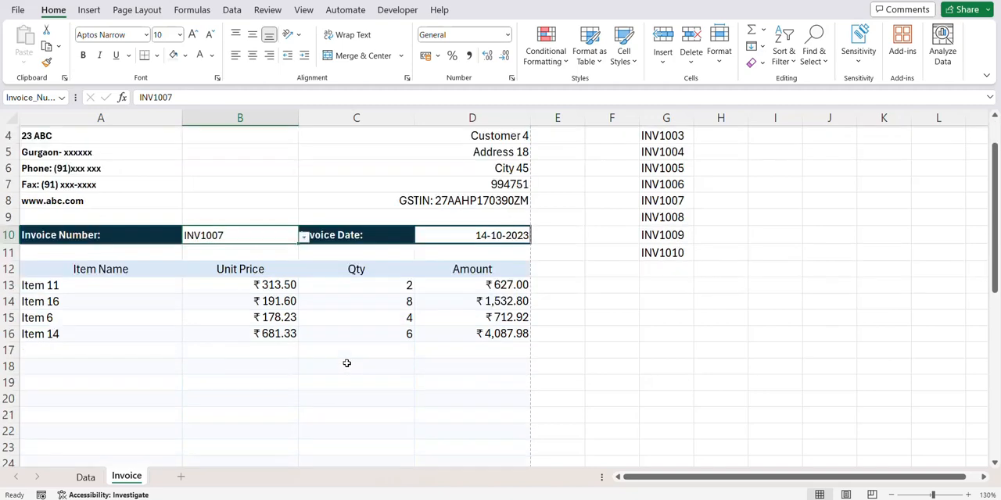
pyautogui.scroll(5, 347, 364)
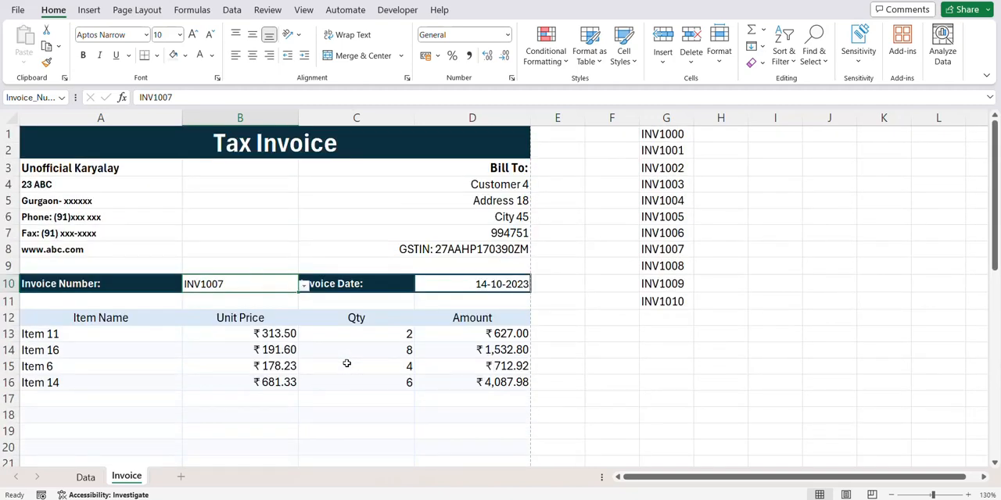
# - Preview the Invoice sheet for printing, look at the second page, and return to the sheet
pyautogui.hotkey('ctrl', 'p')
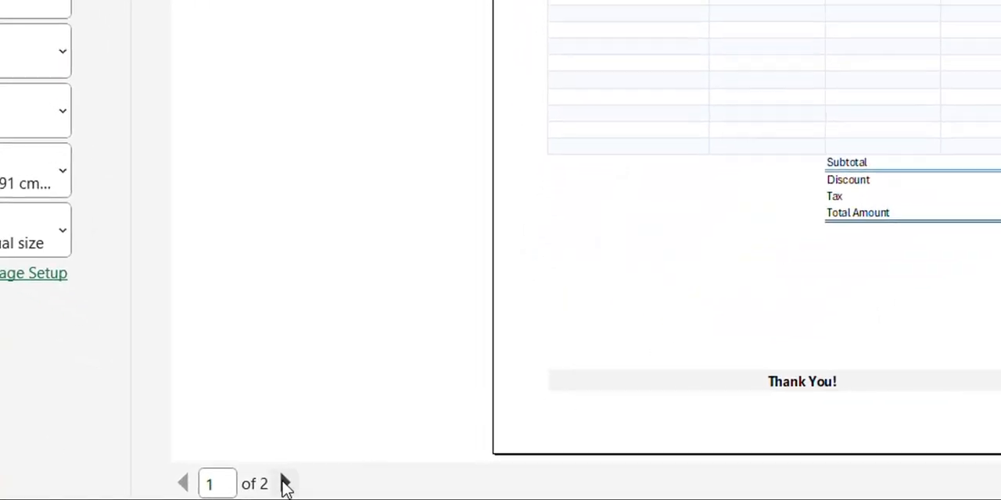
pyautogui.click(284, 484)
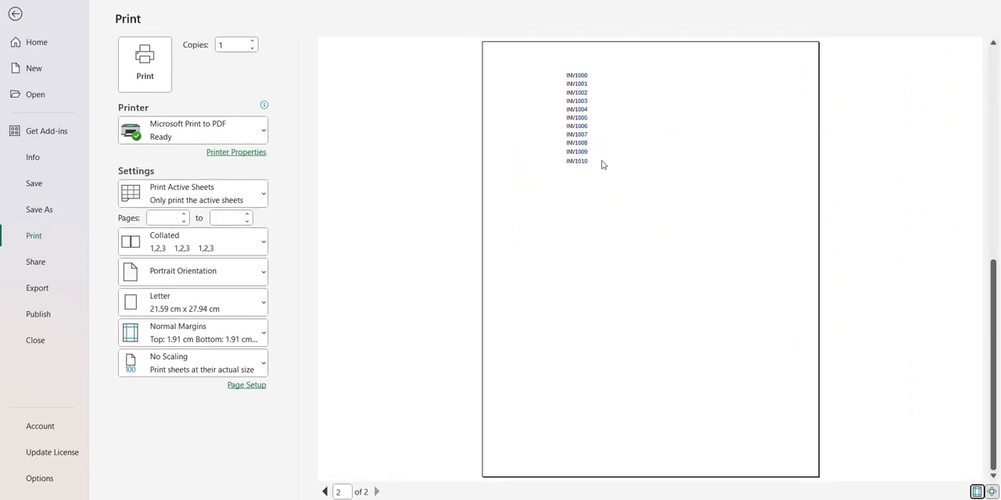
pyautogui.click(15, 14)
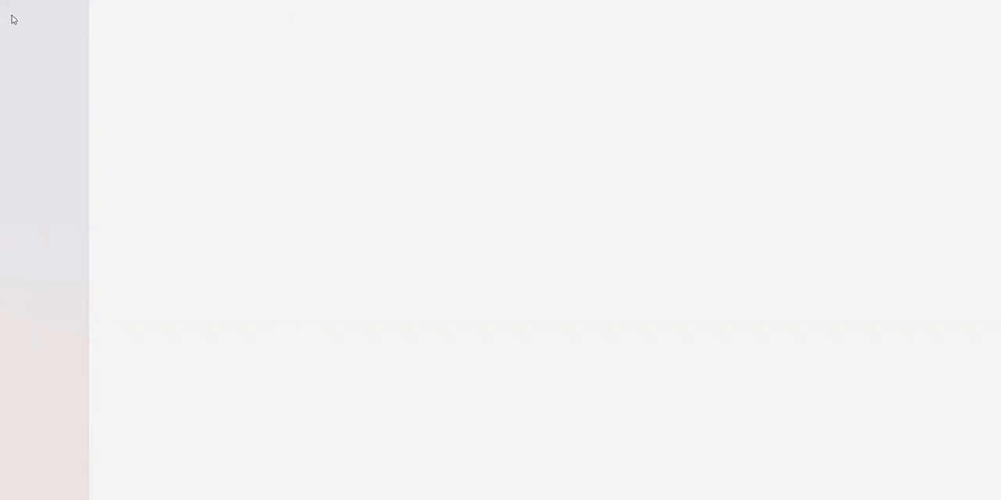
# - Set the invoice range A1:D44 as the print area and check the page count in the print preview
pyautogui.click(59, 141)
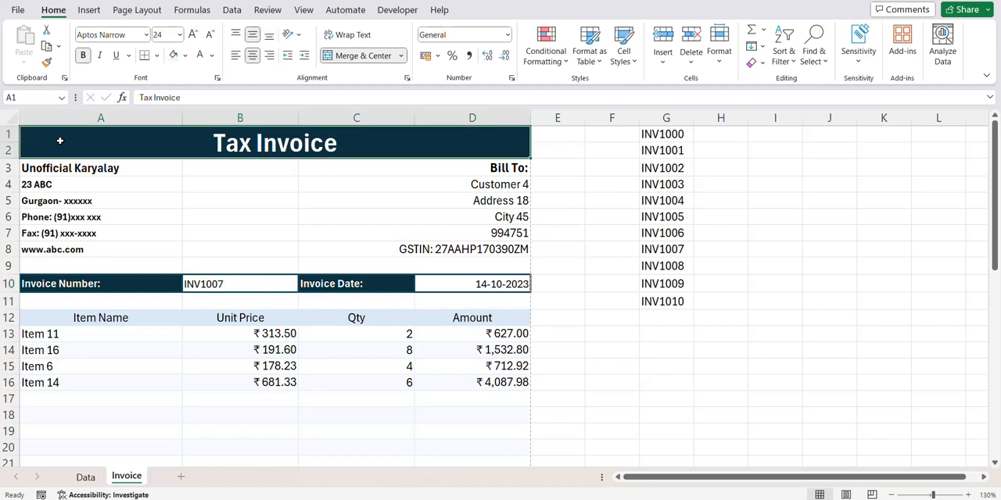
pyautogui.hotkey('shift', 'Down')
pyautogui.hotkey('shift', 'Down')
pyautogui.hotkey('shift', 'Down')
pyautogui.hotkey('shift', 'Down')
pyautogui.hotkey('shift', 'Down')
pyautogui.hotkey('shift', 'Down')
pyautogui.hotkey('shift', 'Down')
pyautogui.hotkey('shift', 'Down')
pyautogui.hotkey('shift', 'Down')
pyautogui.hotkey('shift', 'Down')
pyautogui.hotkey('shift', 'Down')
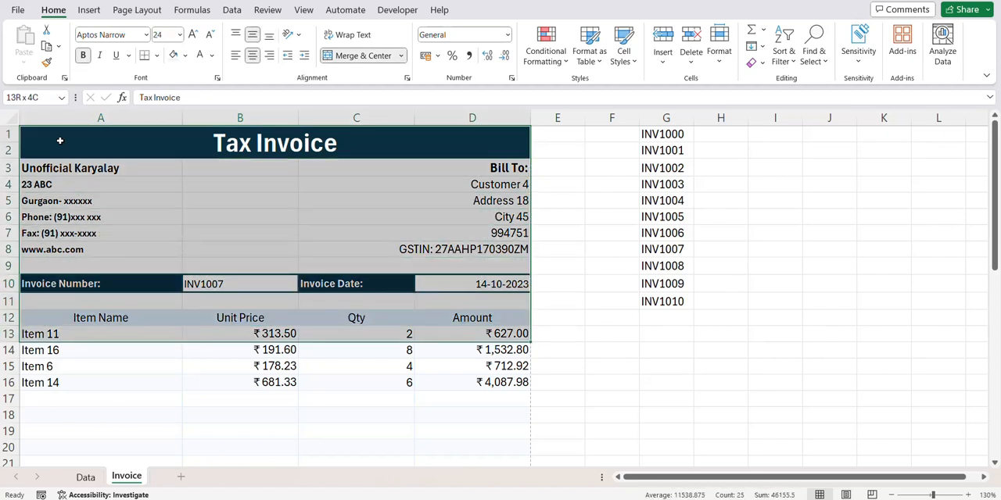
pyautogui.hotkey('shift', 'Down')
pyautogui.hotkey('shift', 'Down')
pyautogui.hotkey('shift', 'Down')
pyautogui.hotkey('shift', 'Down')
pyautogui.hotkey('shift', 'Down')
pyautogui.hotkey('shift', 'Down')
pyautogui.hotkey('shift', 'Down')
pyautogui.hotkey('shift', 'Down')
pyautogui.hotkey('shift', 'Down')
pyautogui.hotkey('shift', 'Down')
pyautogui.hotkey('shift', 'Down')
pyautogui.hotkey('shift', 'Down')
pyautogui.hotkey('shift', 'Down')
pyautogui.hotkey('shift', 'Down')
pyautogui.hotkey('shift', 'Down')
pyautogui.hotkey('shift', 'Down')
pyautogui.hotkey('shift', 'Down')
pyautogui.hotkey('shift', 'Down')
pyautogui.hotkey('shift', 'Down')
pyautogui.hotkey('shift', 'Down')
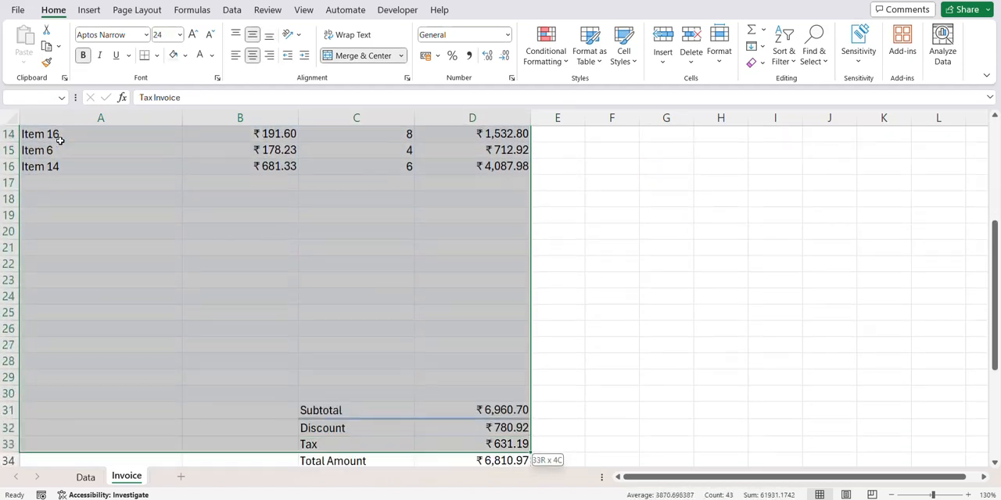
pyautogui.hotkey('shift', 'Down')
pyautogui.hotkey('shift', 'Down')
pyautogui.hotkey('shift', 'Down')
pyautogui.hotkey('shift', 'Down')
pyautogui.hotkey('shift', 'Down')
pyautogui.hotkey('shift', 'Down')
pyautogui.hotkey('shift', 'Down')
pyautogui.hotkey('shift', 'Down')
pyautogui.hotkey('shift', 'Down')
pyautogui.hotkey('shift', 'Down')
pyautogui.hotkey('shift', 'Down')
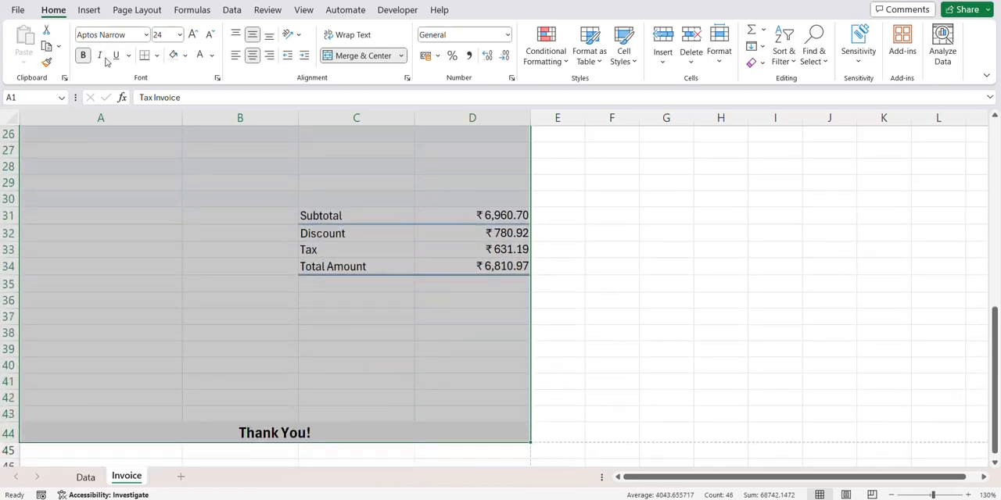
pyautogui.click(137, 9)
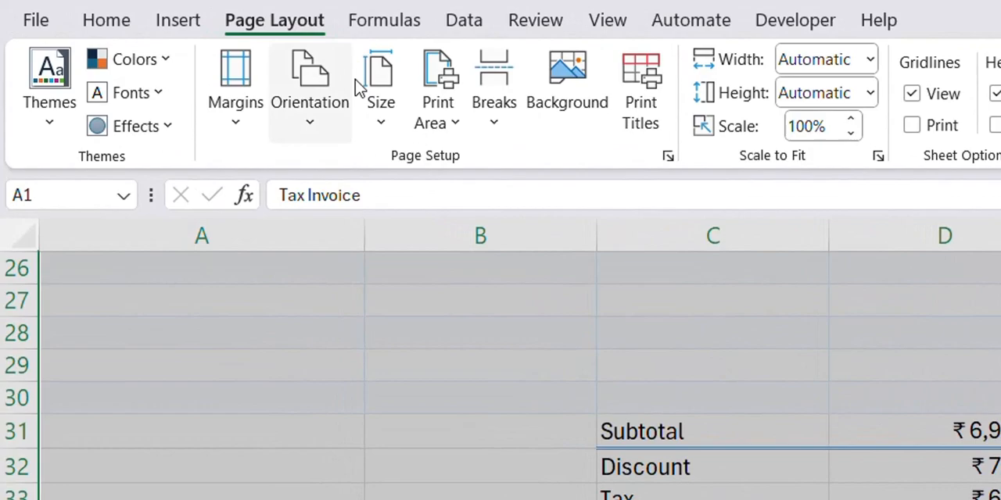
pyautogui.click(441, 116)
pyautogui.click(460, 160)
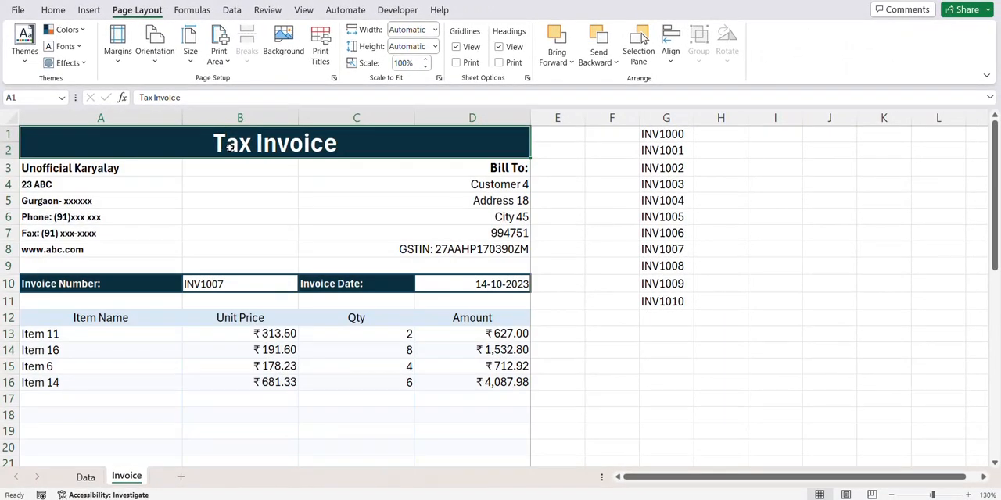
pyautogui.hotkey('ctrl', 'p')
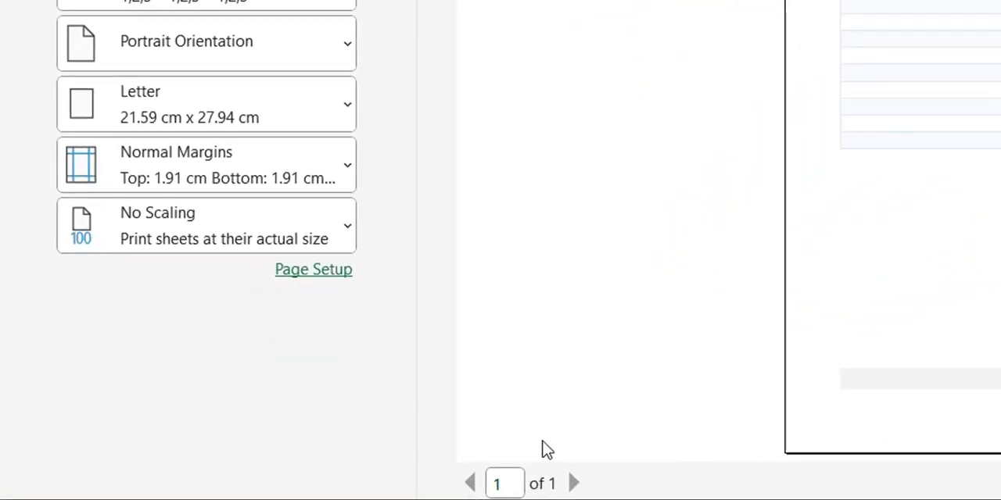
pyautogui.press('Escape')
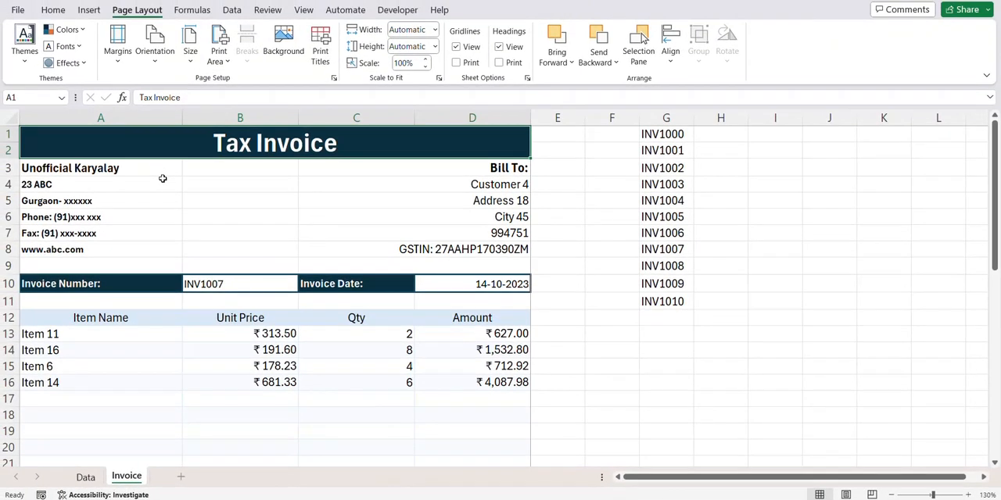